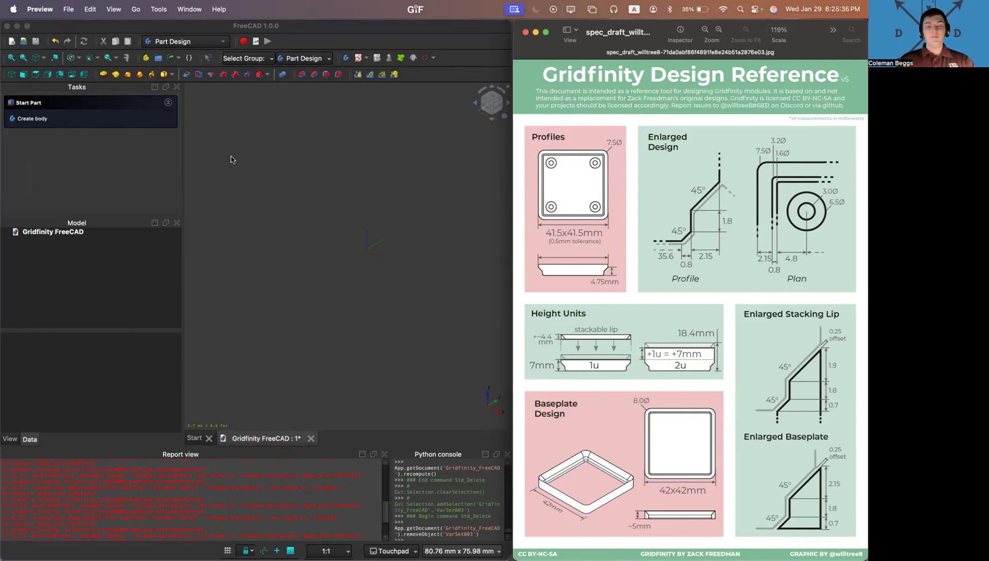
Create a Part labelled 'Gridfinity Container', save the document, and add a Body inside it
{"action": "left_click", "coordinate": [147, 59]}
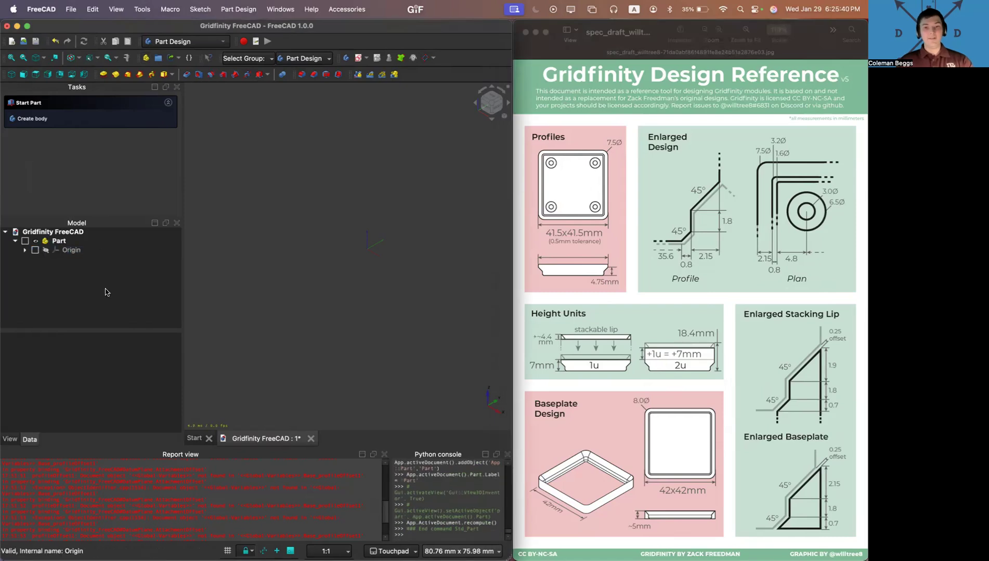
{"action": "left_click", "coordinate": [65, 242]}
{"action": "scroll", "coordinate": [104, 387], "scroll_direction": "down", "scroll_amount": 1}
{"action": "scroll", "coordinate": [104, 388], "scroll_direction": "down", "scroll_amount": 2}
{"action": "left_click", "coordinate": [95, 414]}
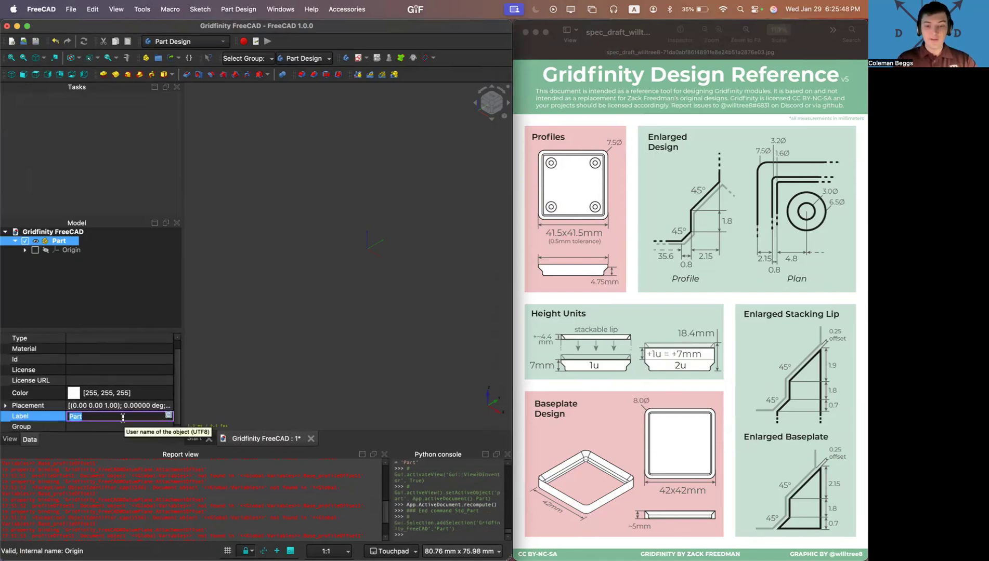
{"action": "type", "text": "Grid"}
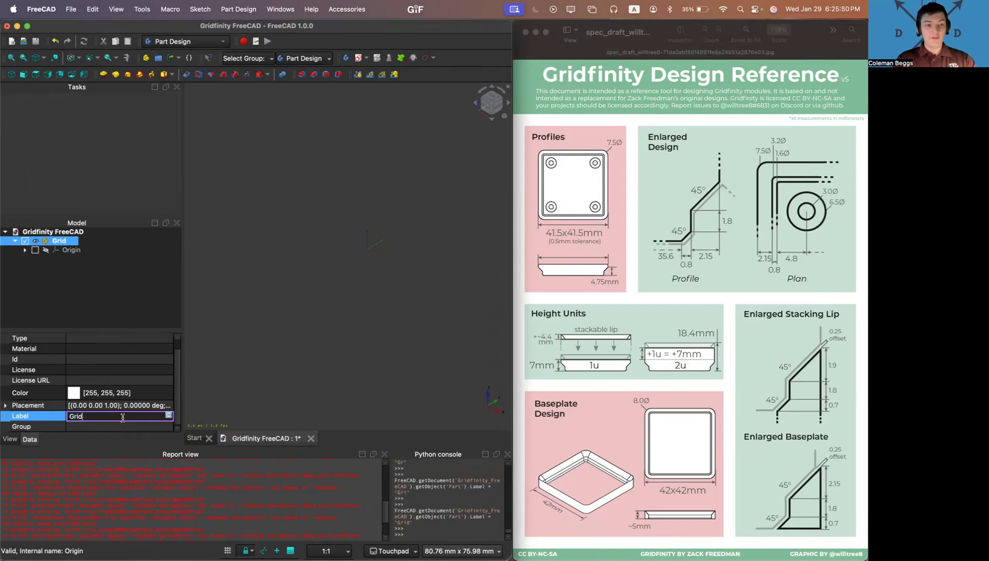
{"action": "type", "text": "finity Container"}
{"action": "key", "text": "Return"}
{"action": "key", "text": "super+s"}
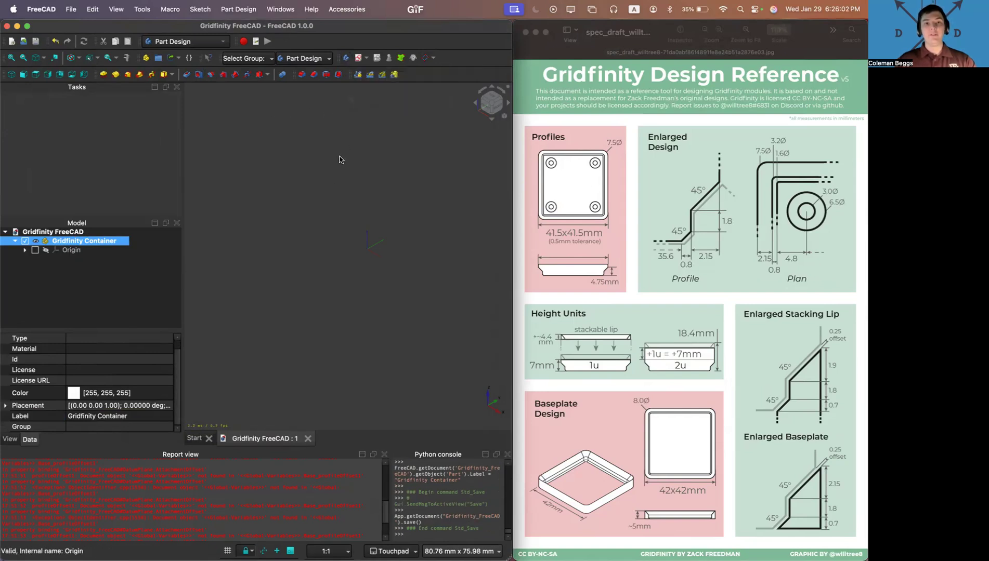
{"action": "left_click", "coordinate": [346, 59]}
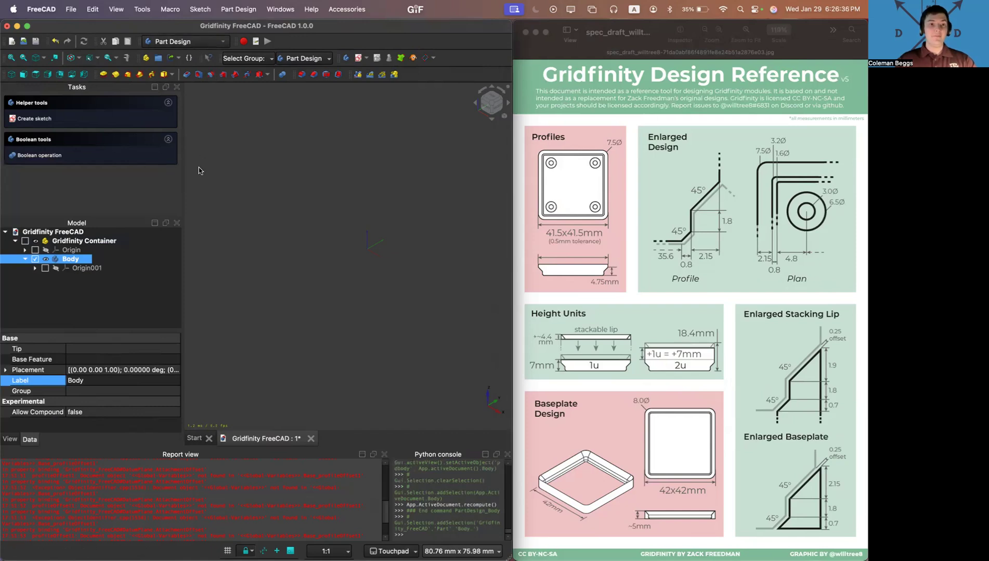
{"action": "left_click", "coordinate": [195, 42]}
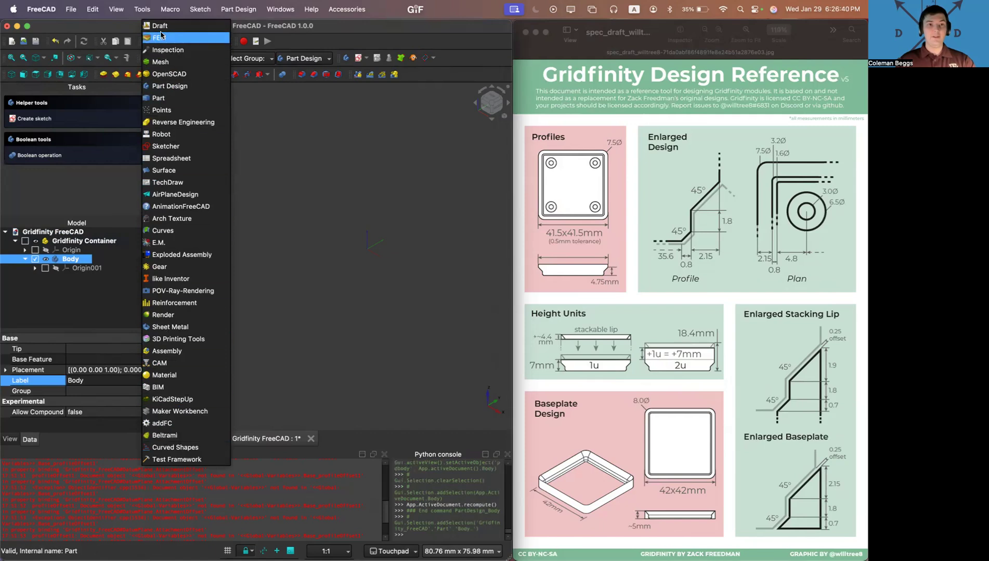
{"action": "left_click", "coordinate": [289, 168]}
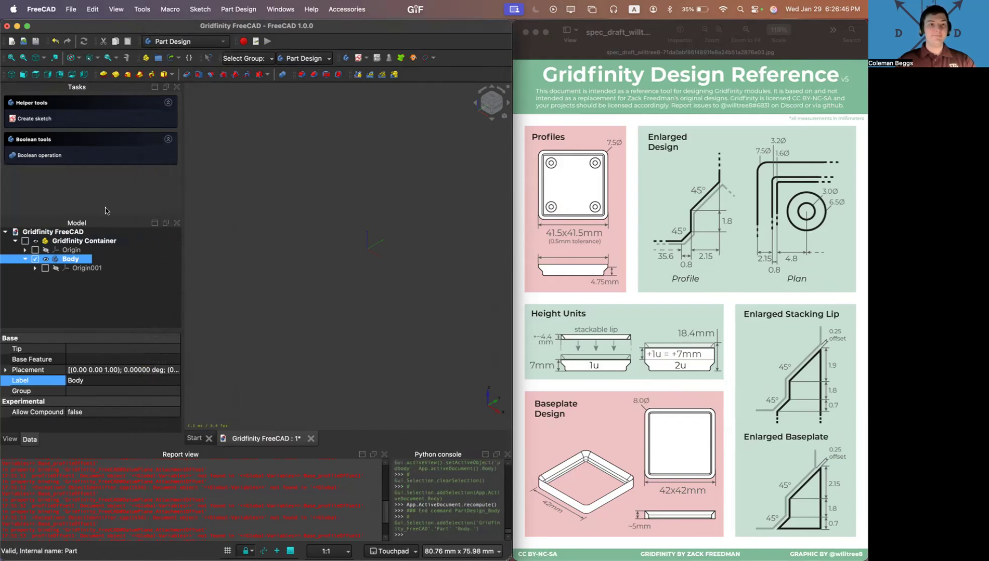
Add a Variable Set to the document and name its first property xUnits
{"action": "left_click", "coordinate": [81, 295]}
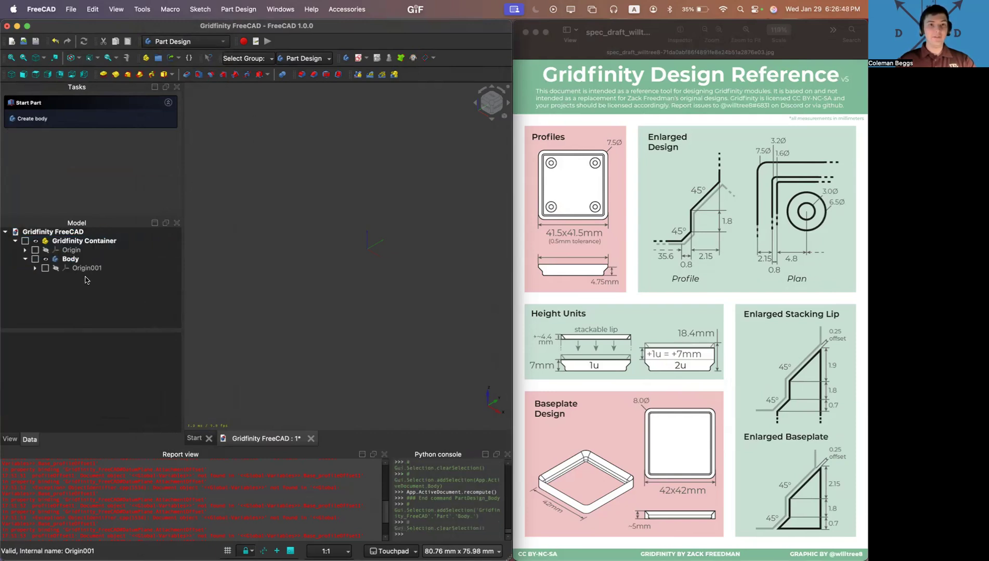
{"action": "left_click", "coordinate": [189, 60]}
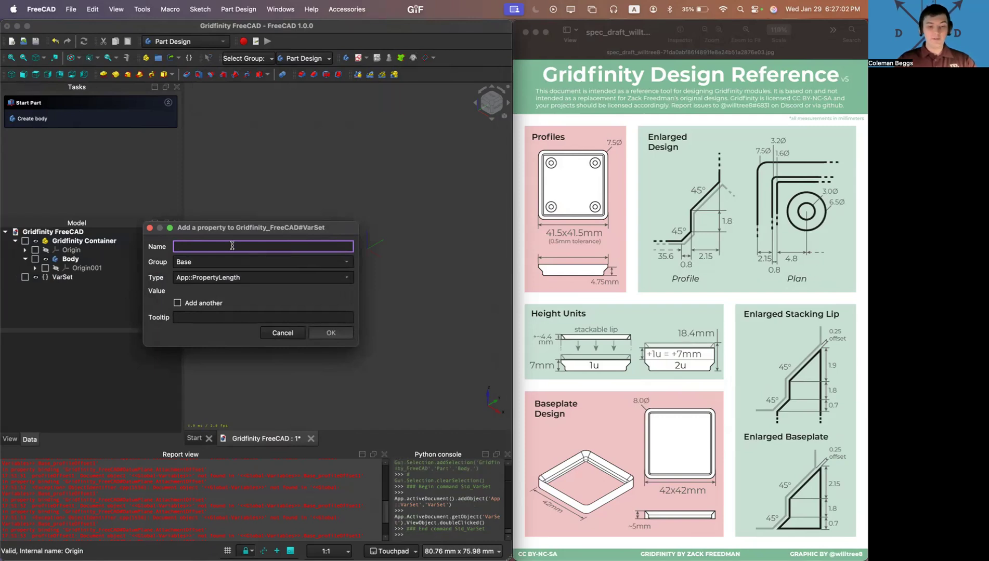
{"action": "type", "text": "xUnits"}
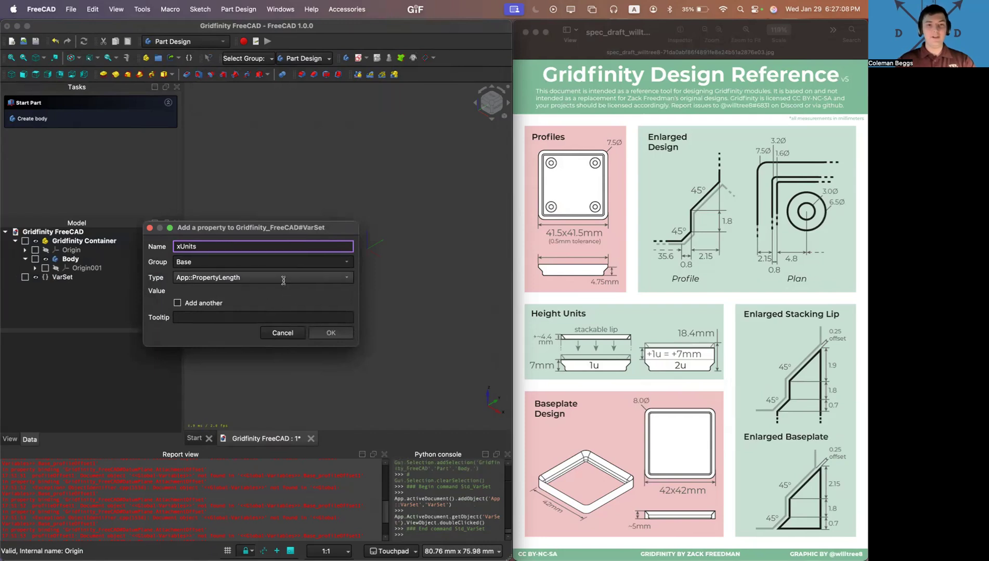
{"action": "key", "text": "Tab"}
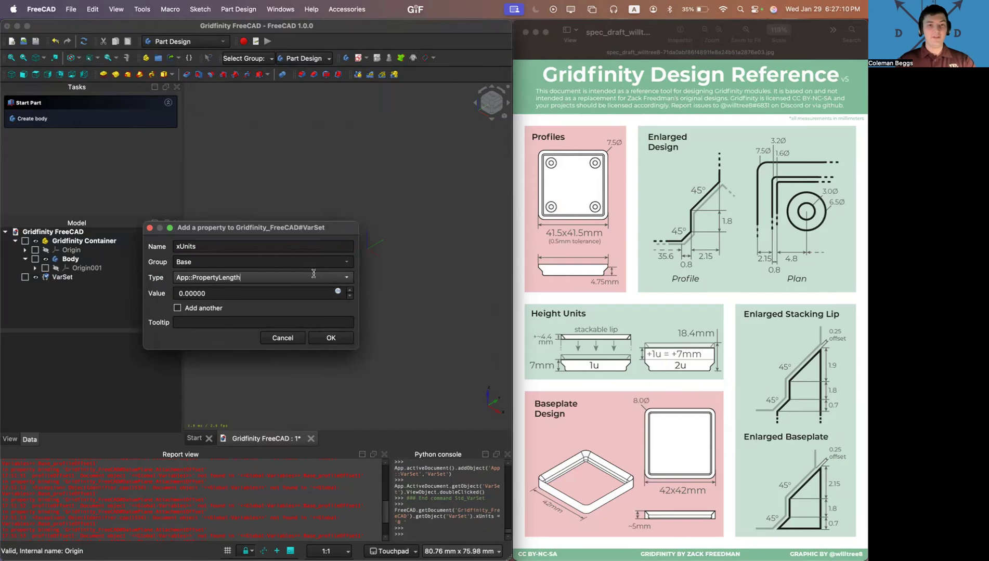
Make xUnits an App::PropertyInteger with value 1 and confirm the property
{"action": "left_click", "coordinate": [345, 279]}
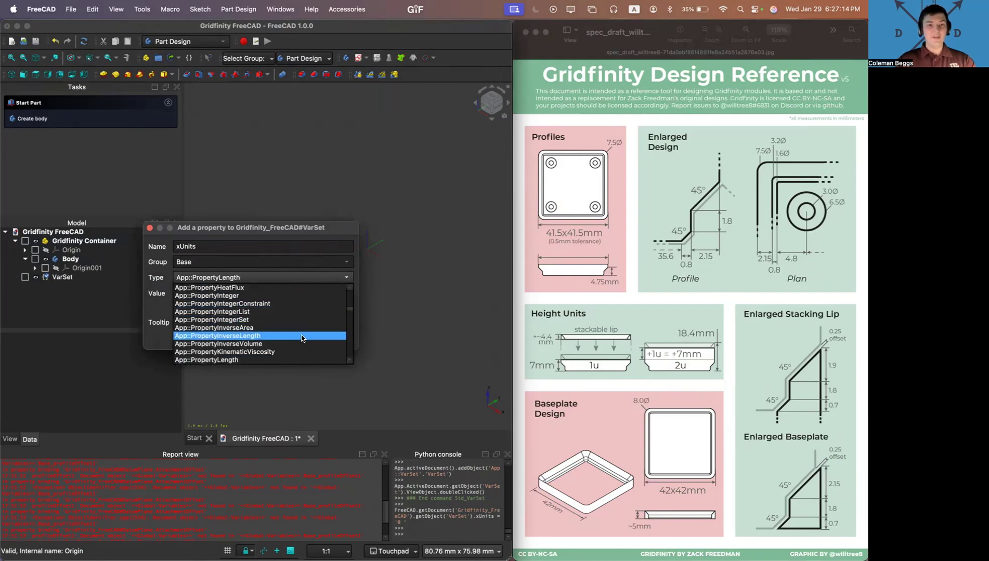
{"action": "scroll", "coordinate": [296, 336], "scroll_direction": "down", "scroll_amount": 2}
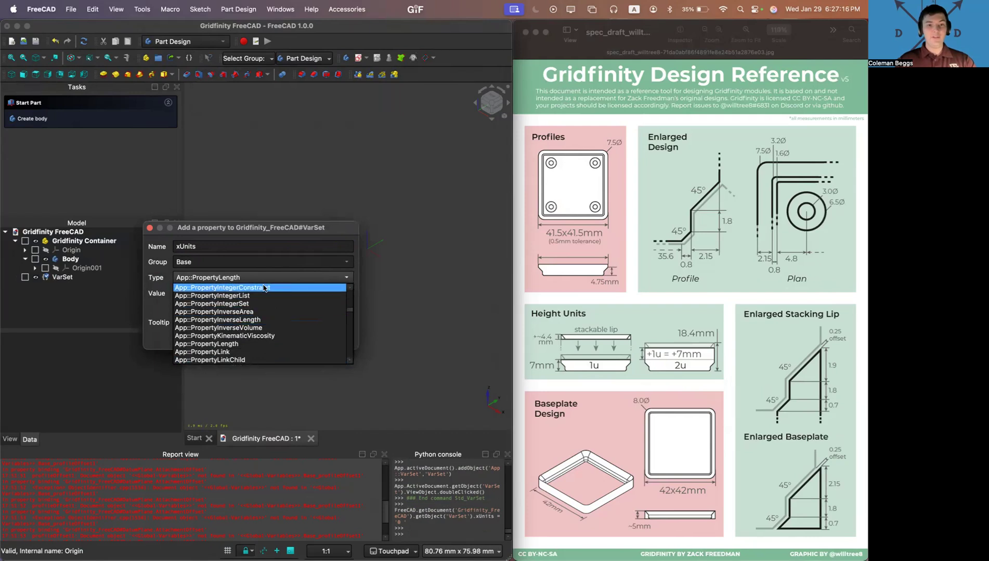
{"action": "scroll", "coordinate": [263, 325], "scroll_direction": "up", "scroll_amount": 3}
{"action": "scroll", "coordinate": [262, 325], "scroll_direction": "up", "scroll_amount": 1}
{"action": "left_click", "coordinate": [244, 312]}
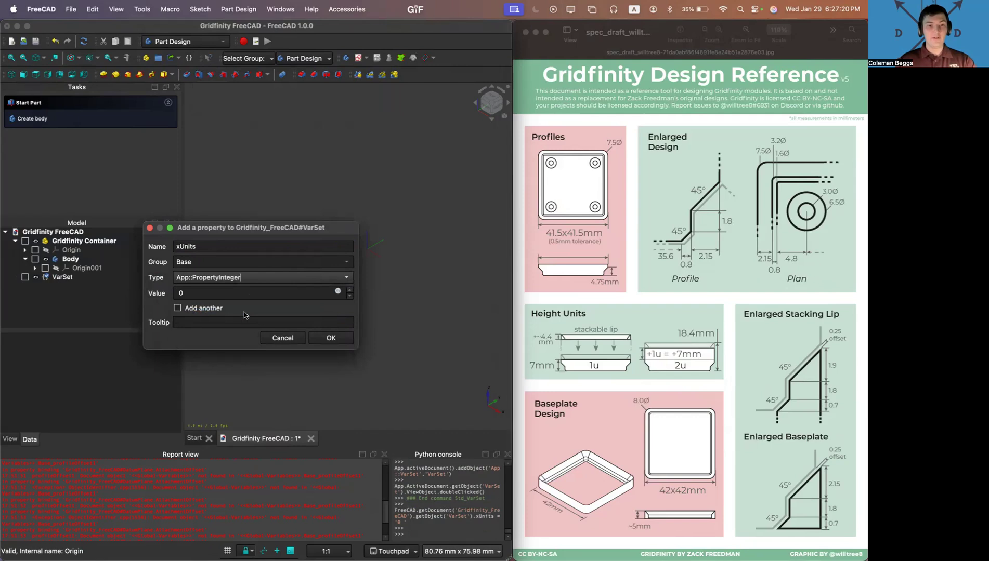
{"action": "left_click", "coordinate": [209, 291]}
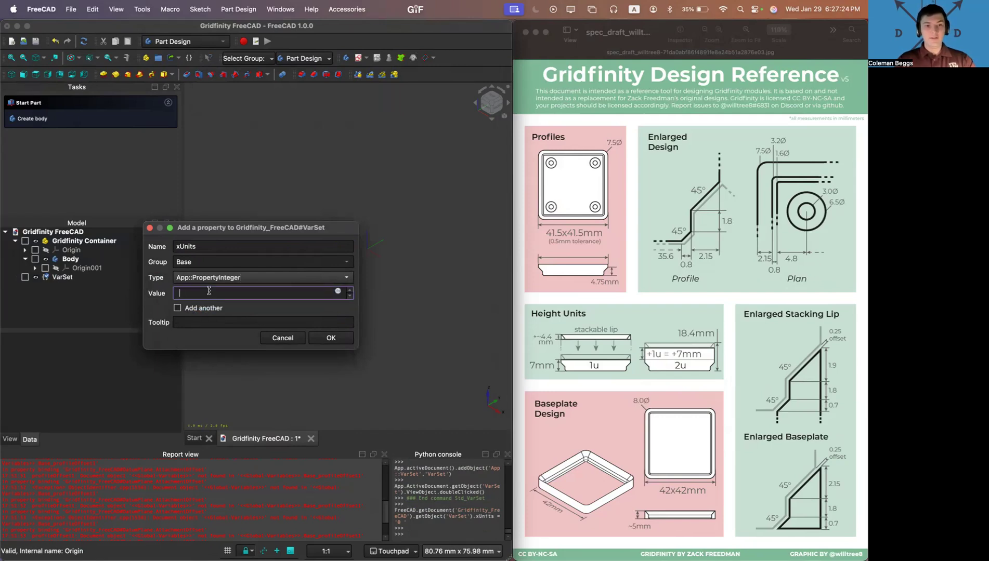
{"action": "key", "text": "BackSpace"}
{"action": "type", "text": "1"}
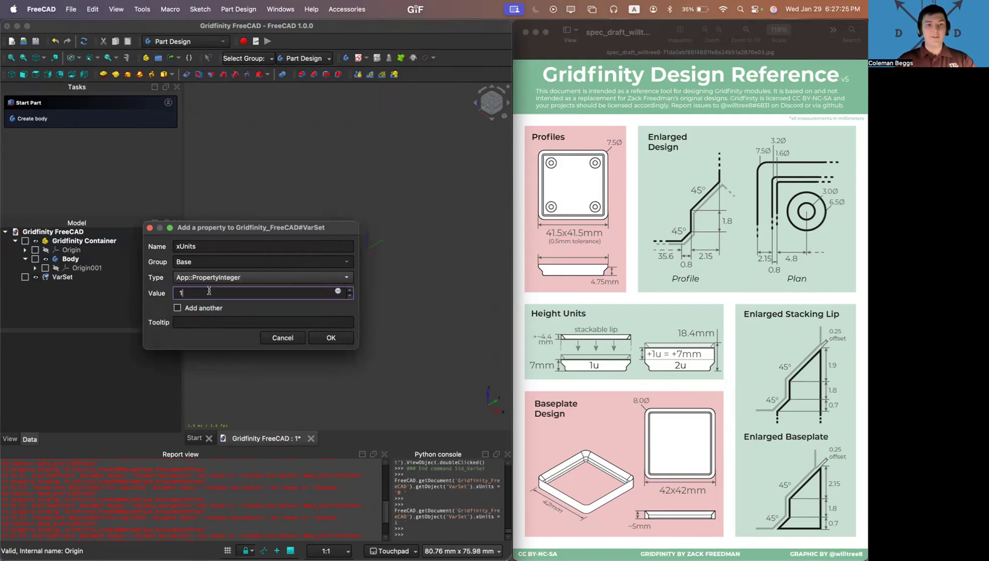
{"action": "left_click", "coordinate": [331, 339]}
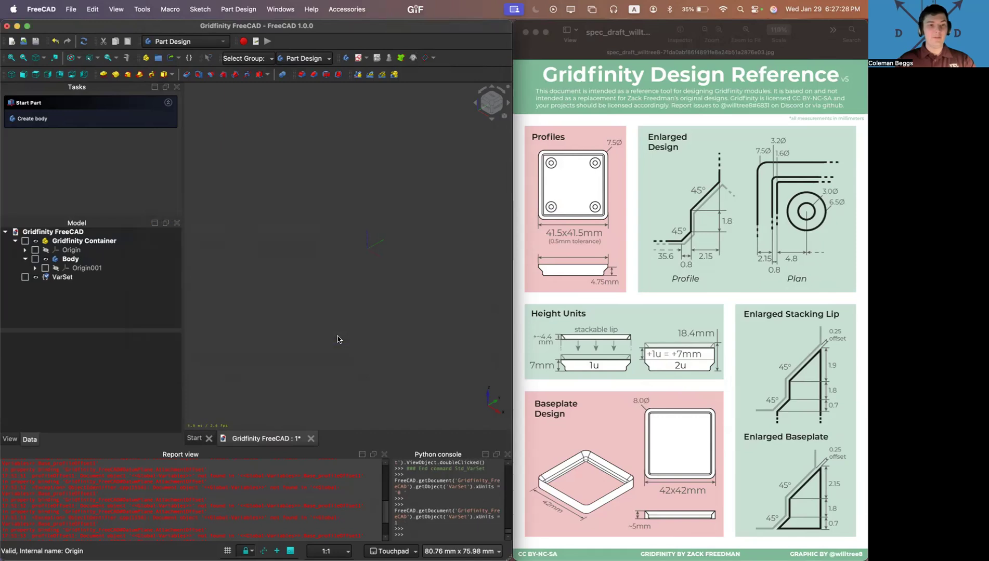
Relabel the VarSet 'Global-Variables' and reselect it to show its properties
{"action": "left_click", "coordinate": [63, 277]}
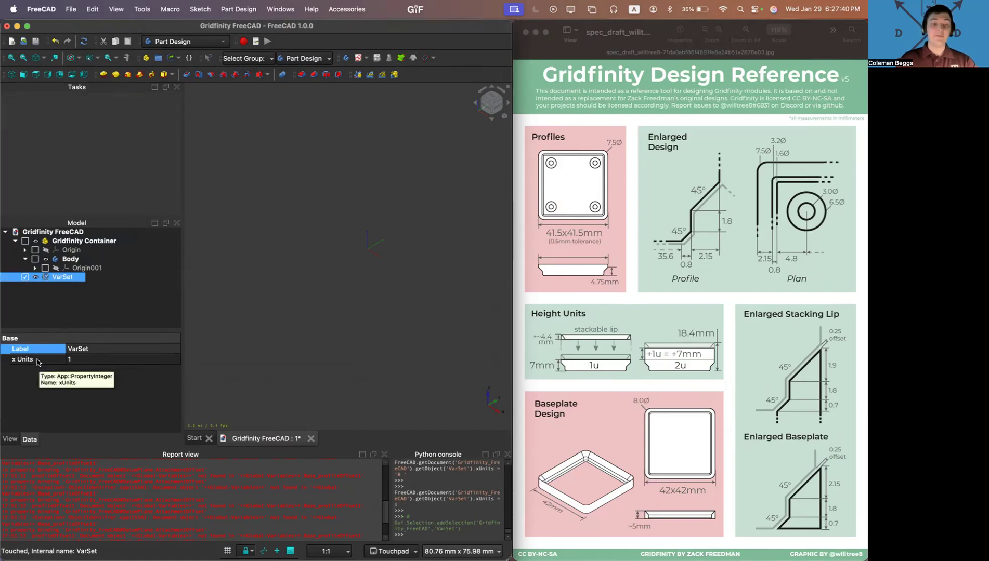
{"action": "left_click", "coordinate": [100, 351]}
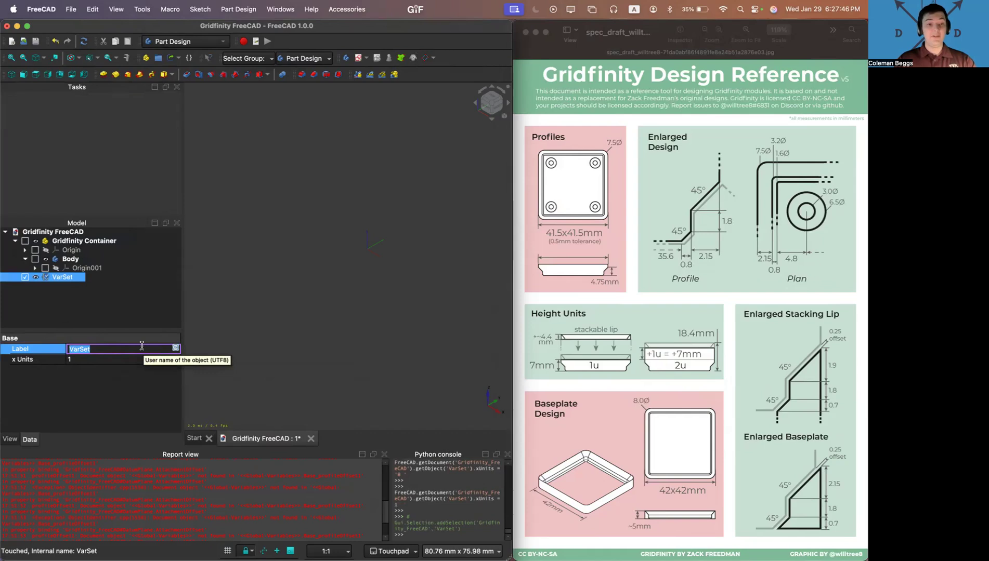
{"action": "type", "text": "Glob"}
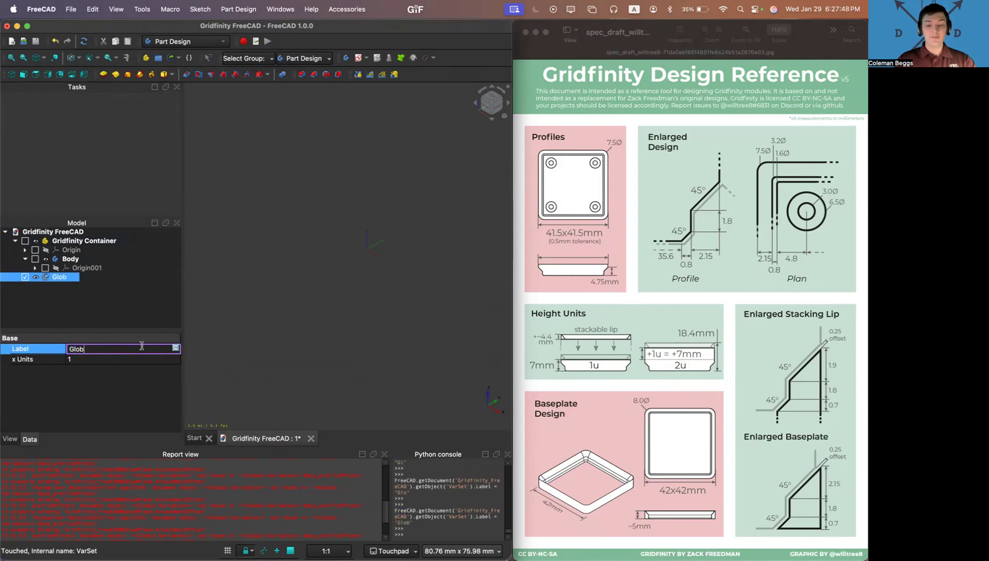
{"action": "type", "text": "al-Variables"}
{"action": "key", "text": "Return"}
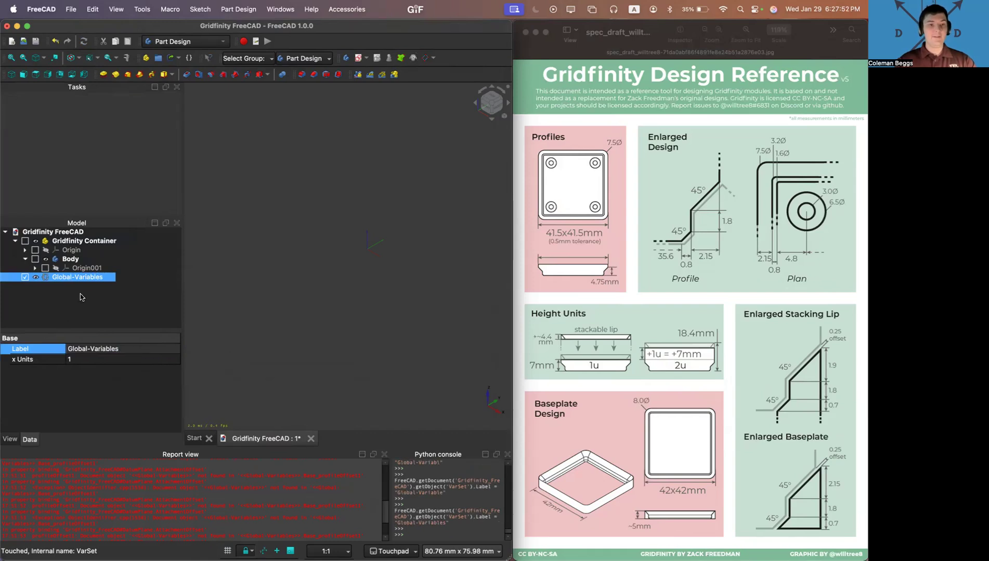
{"action": "left_click", "coordinate": [81, 294]}
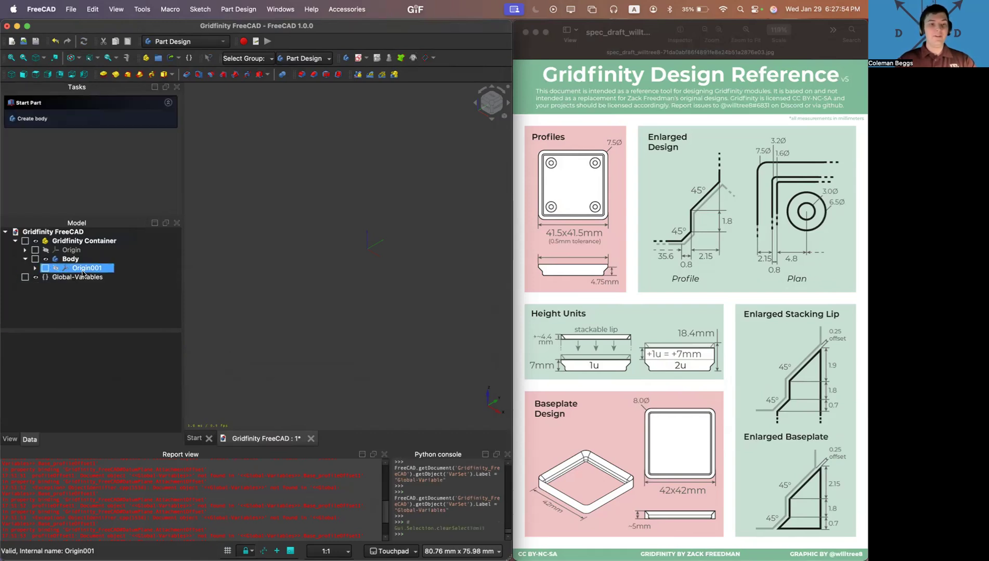
{"action": "left_click", "coordinate": [82, 277]}
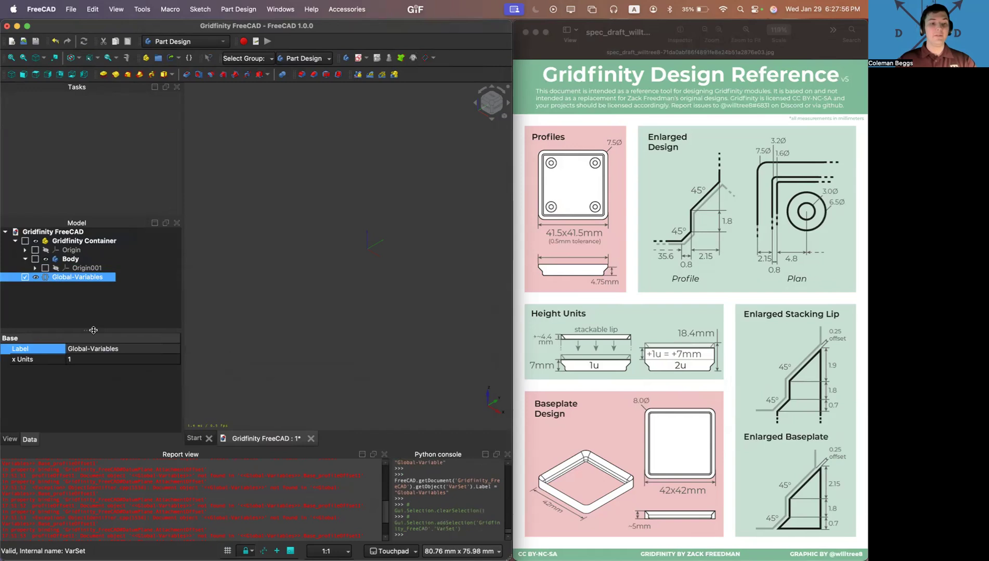
Add a yUnits property to Global-Variables and set it to 1
{"action": "right_click", "coordinate": [79, 372]}
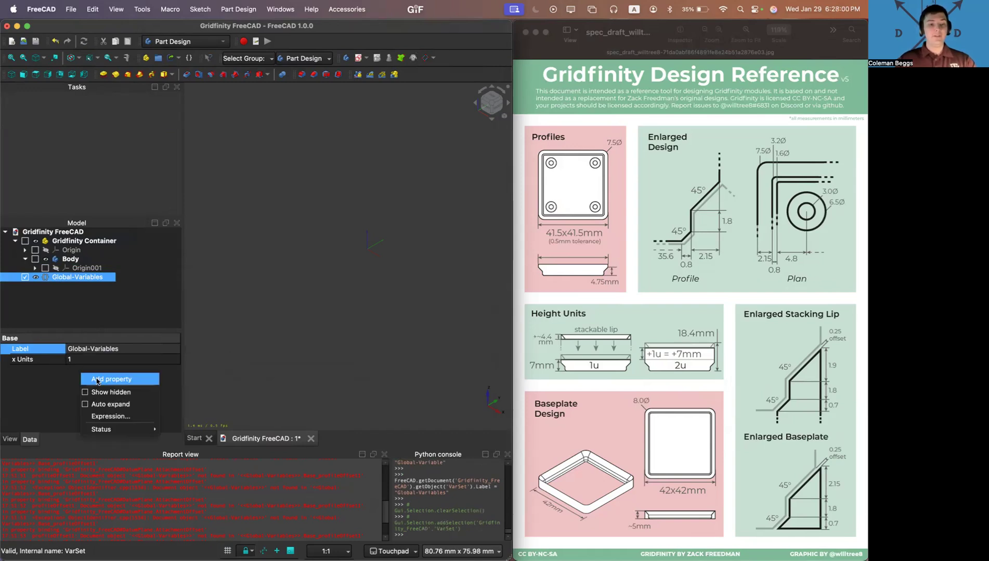
{"action": "left_click", "coordinate": [97, 381]}
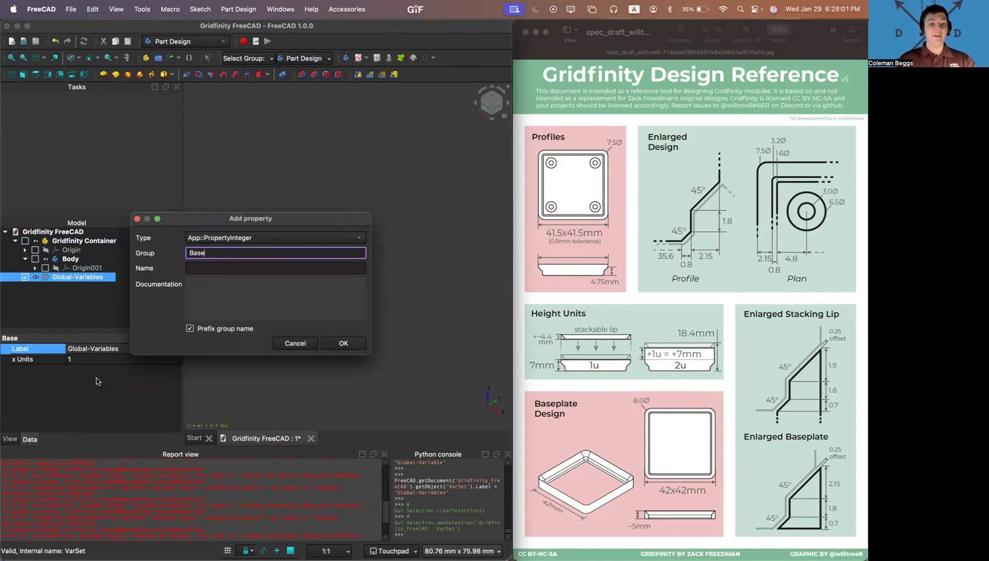
{"action": "left_click", "coordinate": [222, 267]}
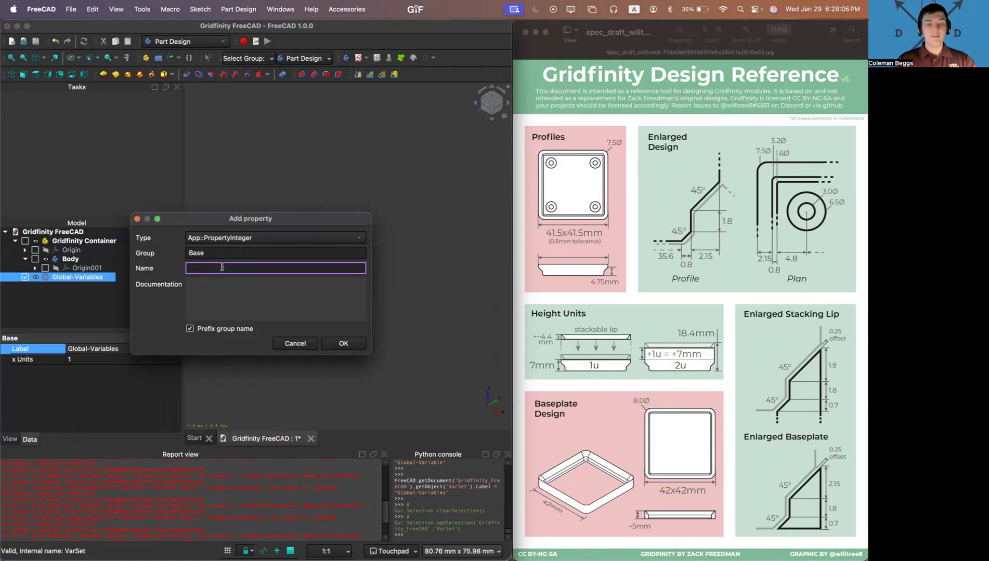
{"action": "type", "text": "yUnits"}
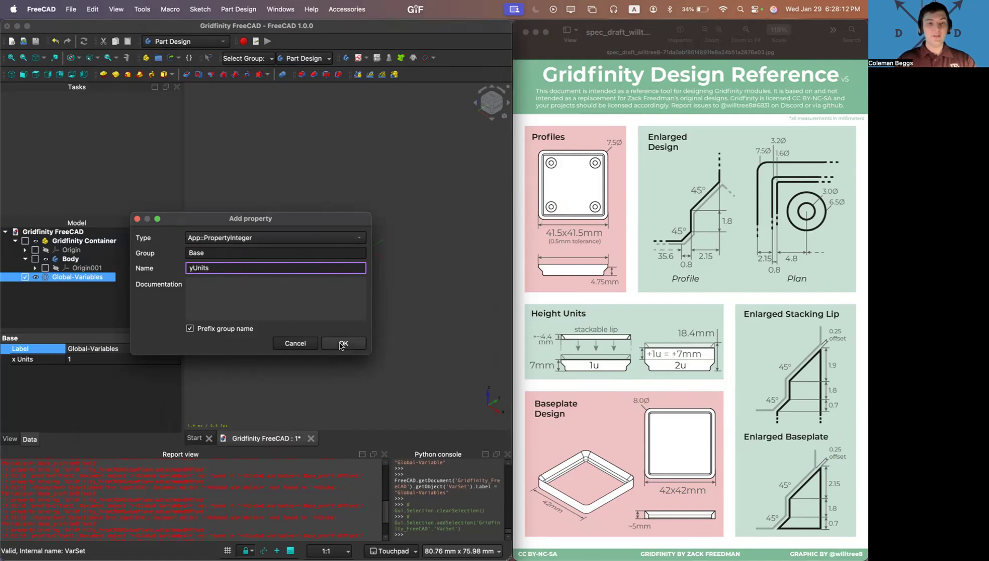
{"action": "left_click", "coordinate": [342, 344]}
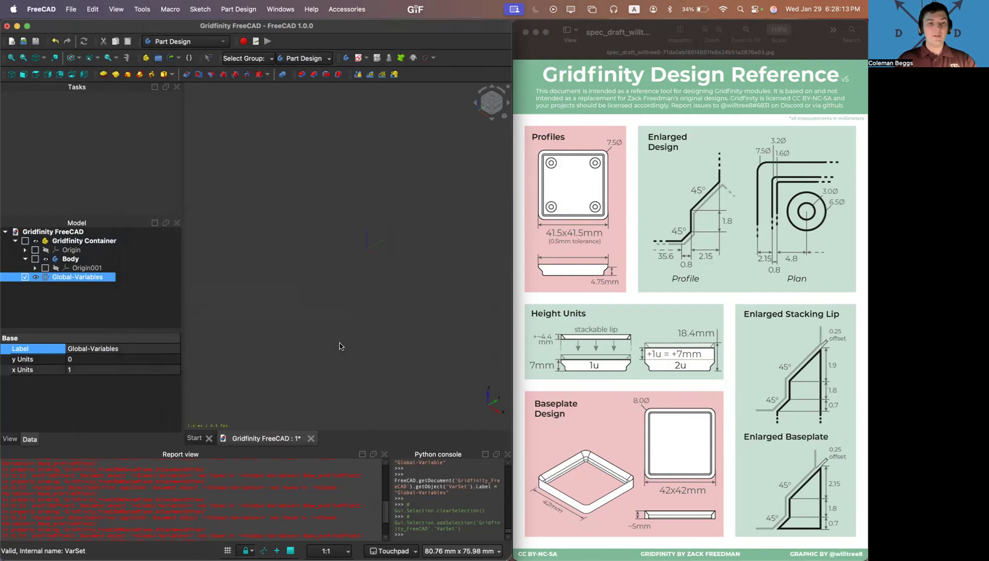
{"action": "left_click", "coordinate": [96, 359]}
{"action": "type", "text": "1"}
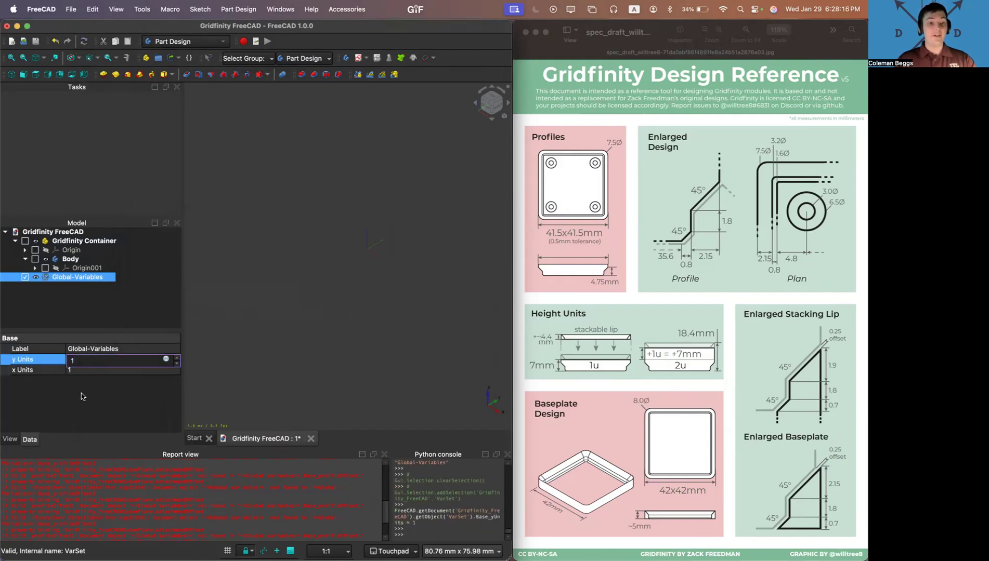
{"action": "left_click", "coordinate": [82, 398]}
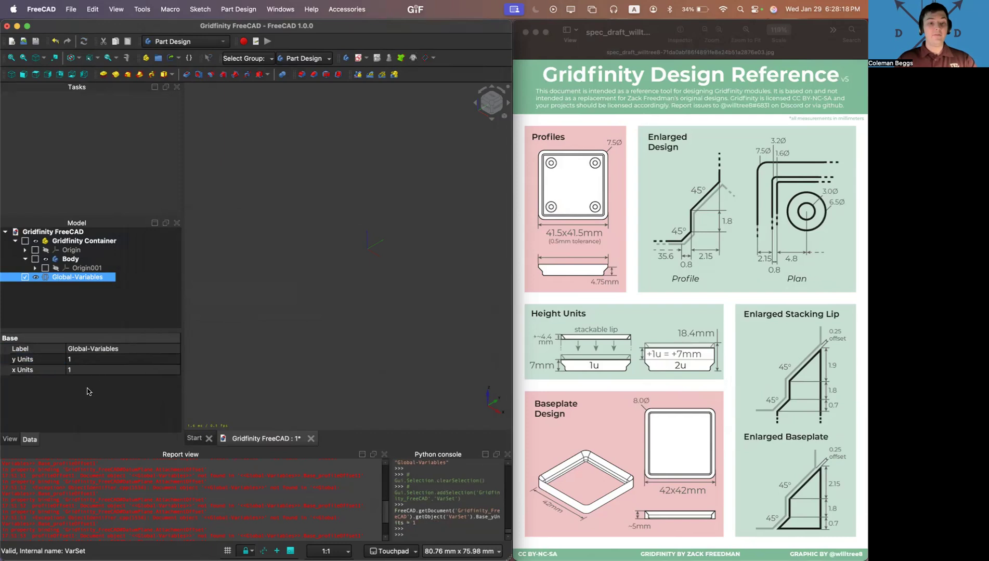
Add a heightUnits property and set its value to 1
{"action": "right_click", "coordinate": [45, 399]}
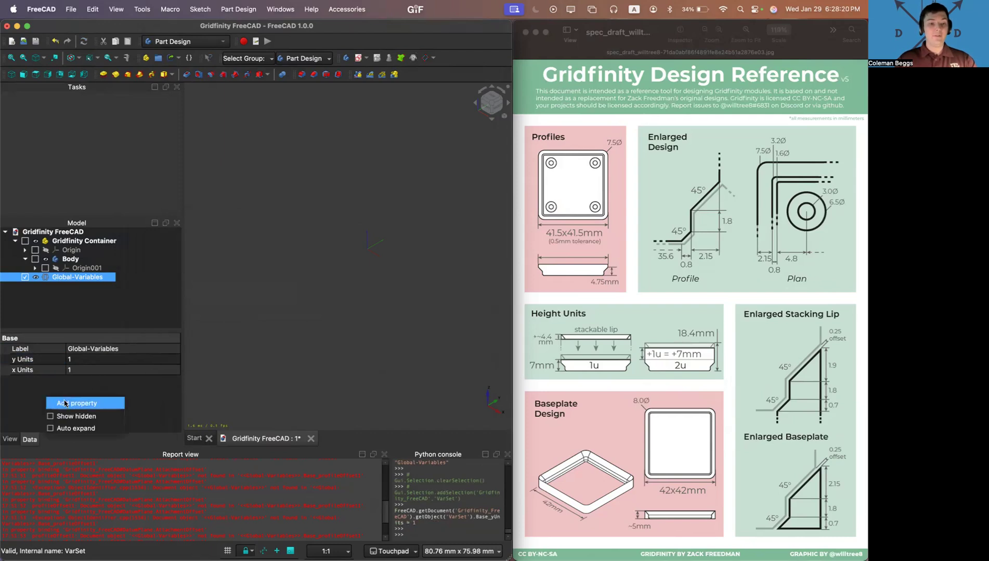
{"action": "left_click", "coordinate": [64, 403]}
{"action": "left_click", "coordinate": [224, 267]}
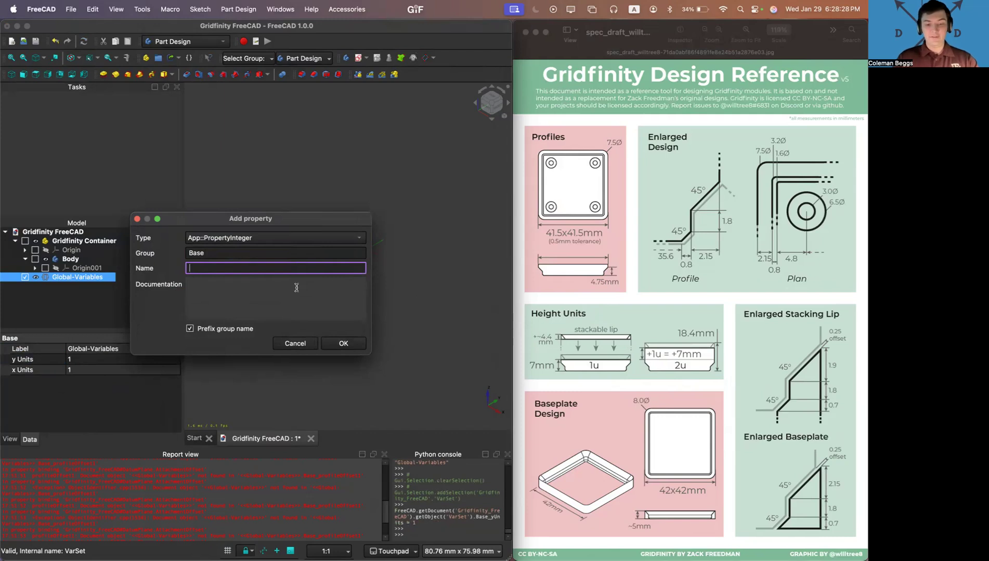
{"action": "type", "text": "heightUnits"}
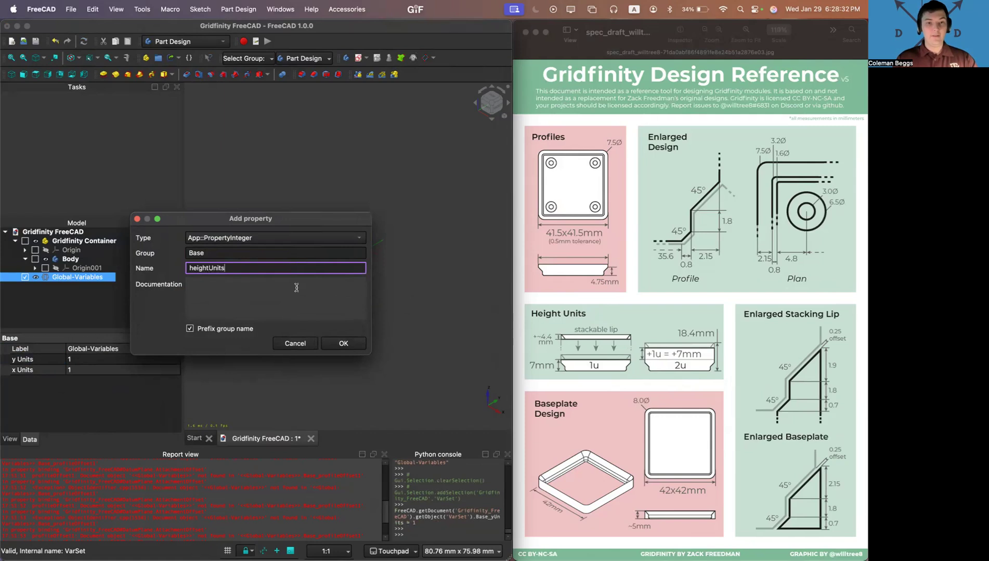
{"action": "left_click", "coordinate": [335, 345]}
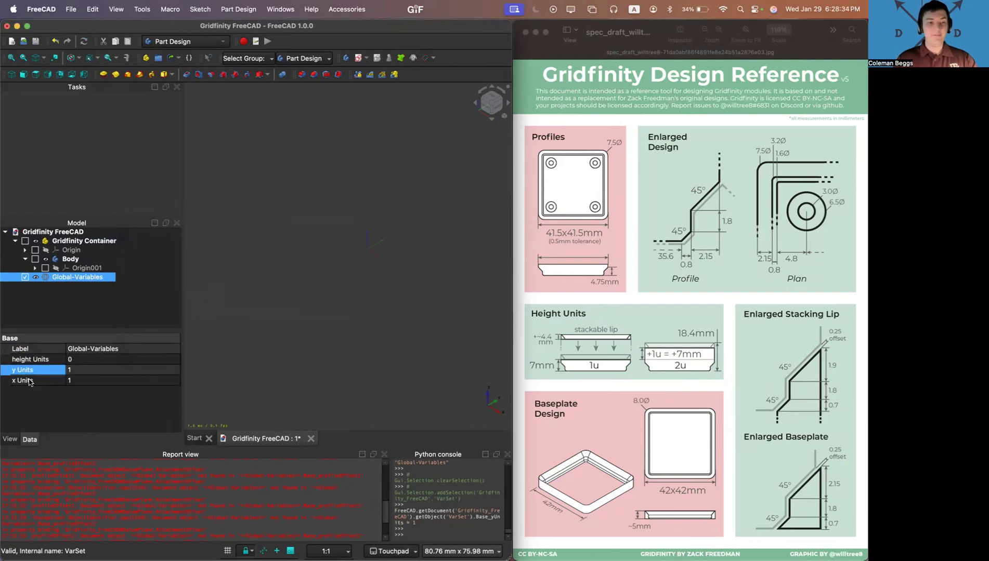
{"action": "left_click", "coordinate": [82, 361]}
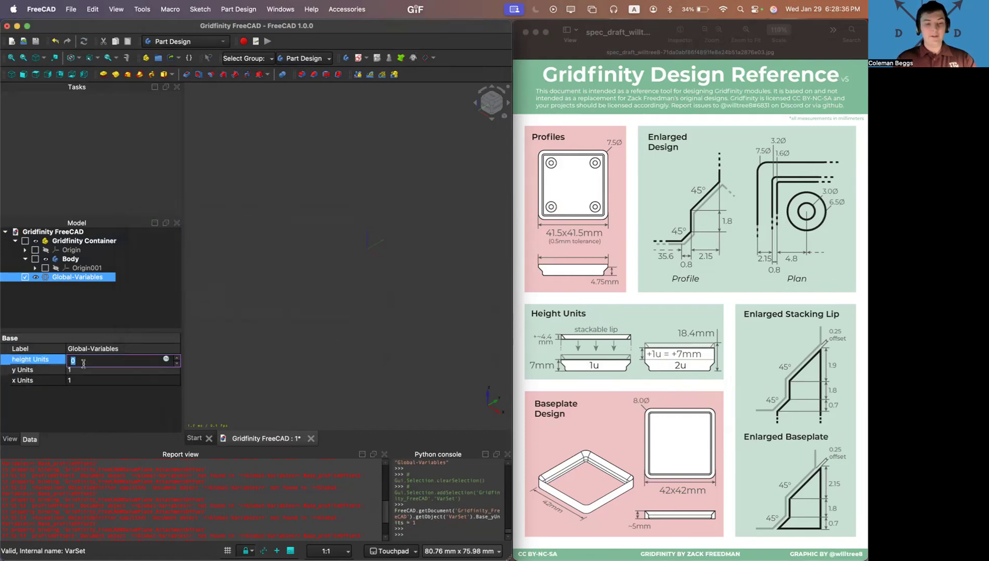
{"action": "type", "text": "1"}
{"action": "left_click", "coordinate": [82, 402]}
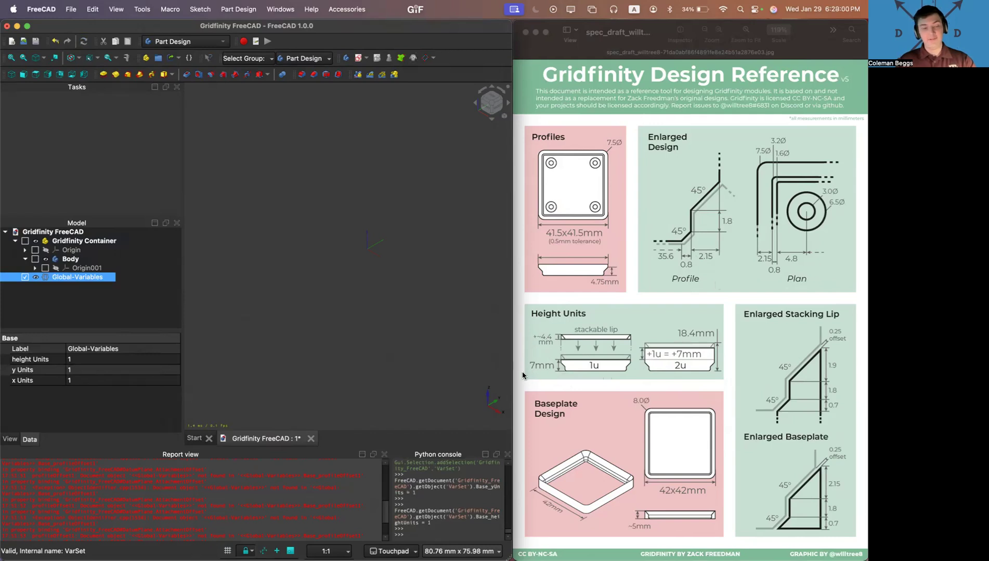
Add an App::PropertyLength named heightPitch and set it to 7 mm
{"action": "right_click", "coordinate": [86, 399]}
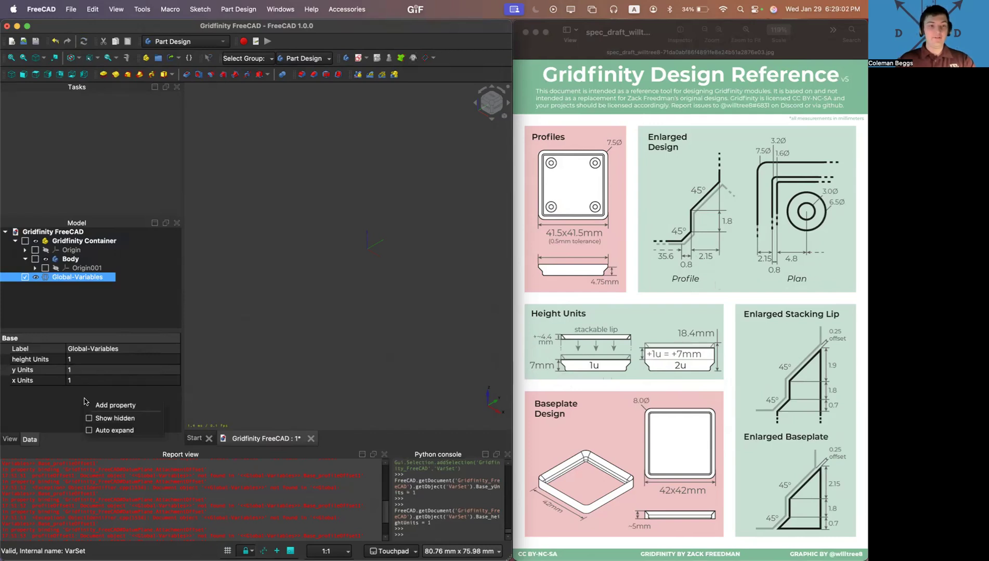
{"action": "left_click", "coordinate": [95, 405]}
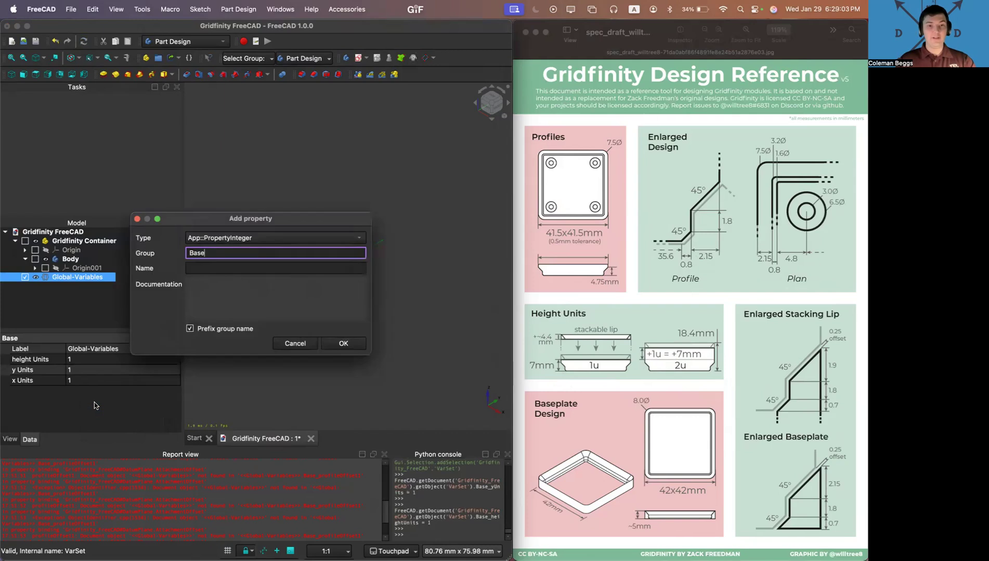
{"action": "left_click", "coordinate": [262, 241]}
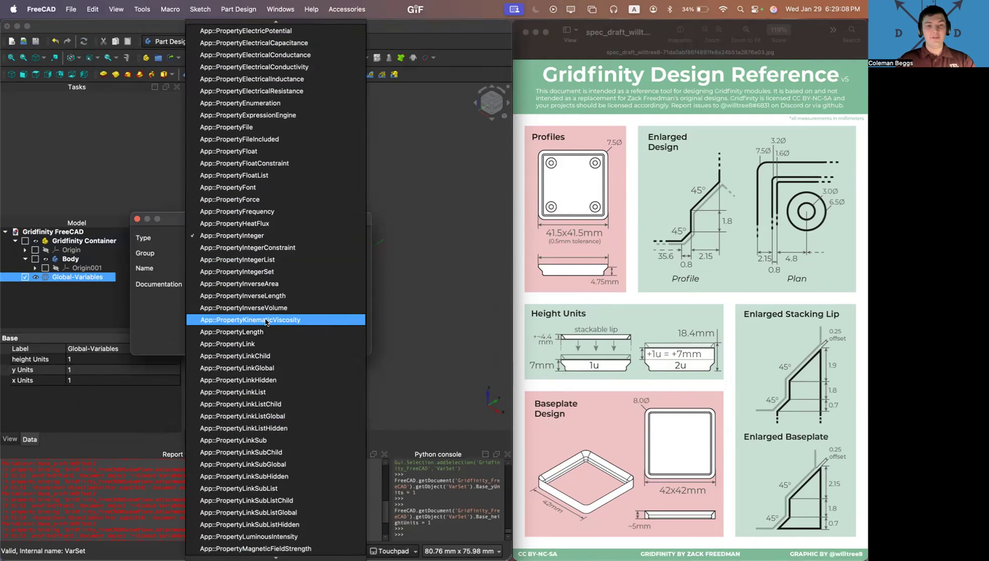
{"action": "left_click", "coordinate": [250, 332]}
{"action": "left_click", "coordinate": [236, 269]}
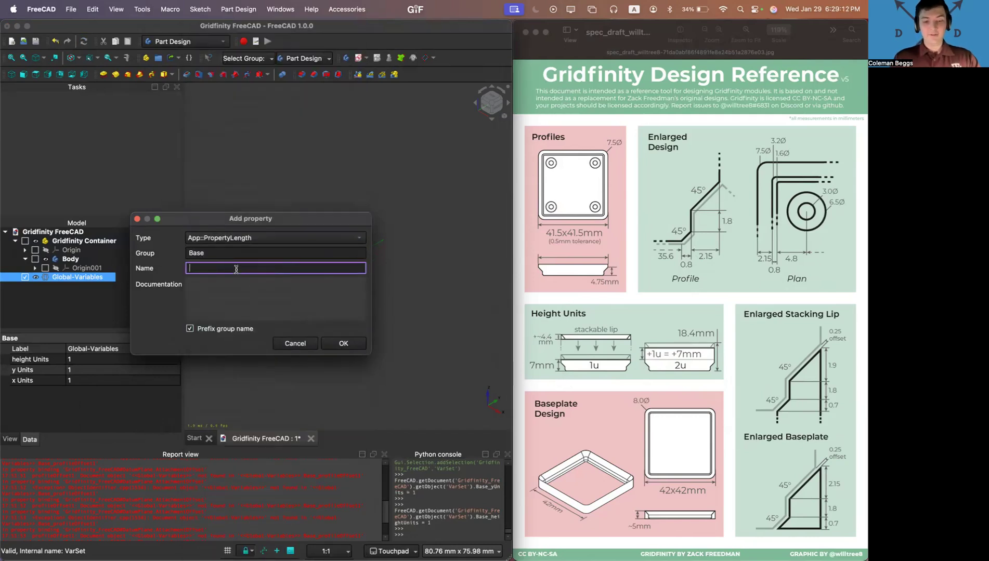
{"action": "type", "text": "heightPitch"}
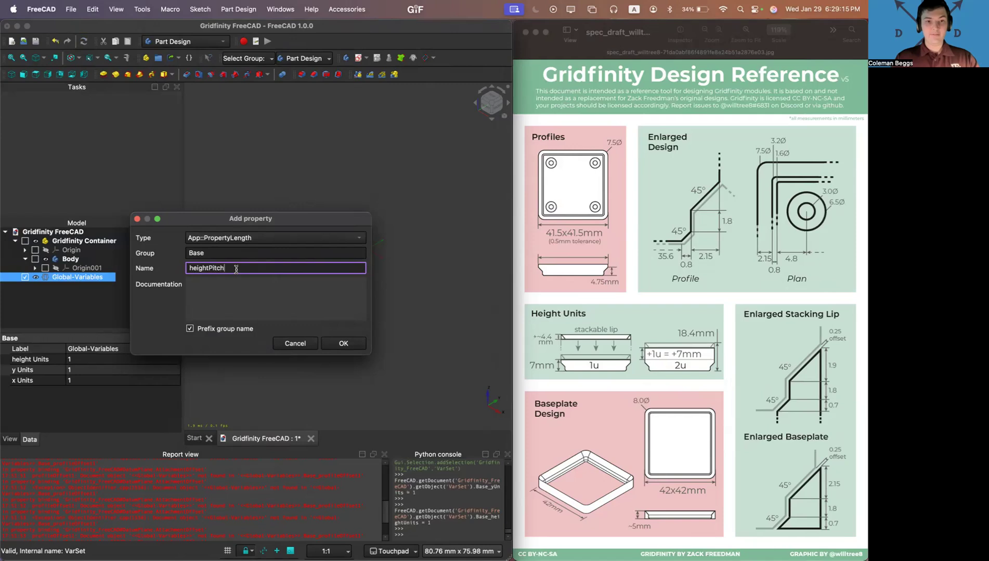
{"action": "left_click", "coordinate": [347, 343]}
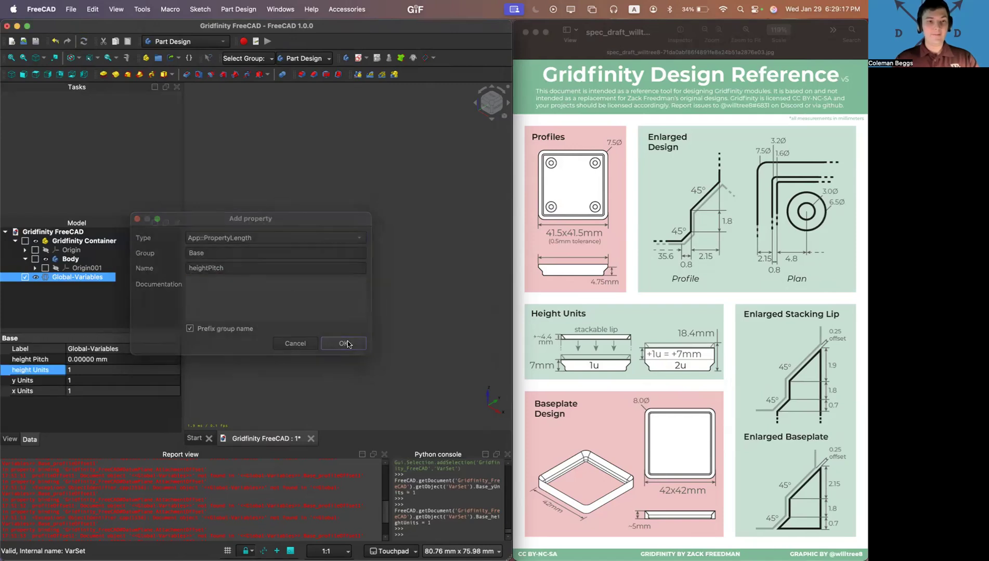
{"action": "left_click", "coordinate": [72, 362]}
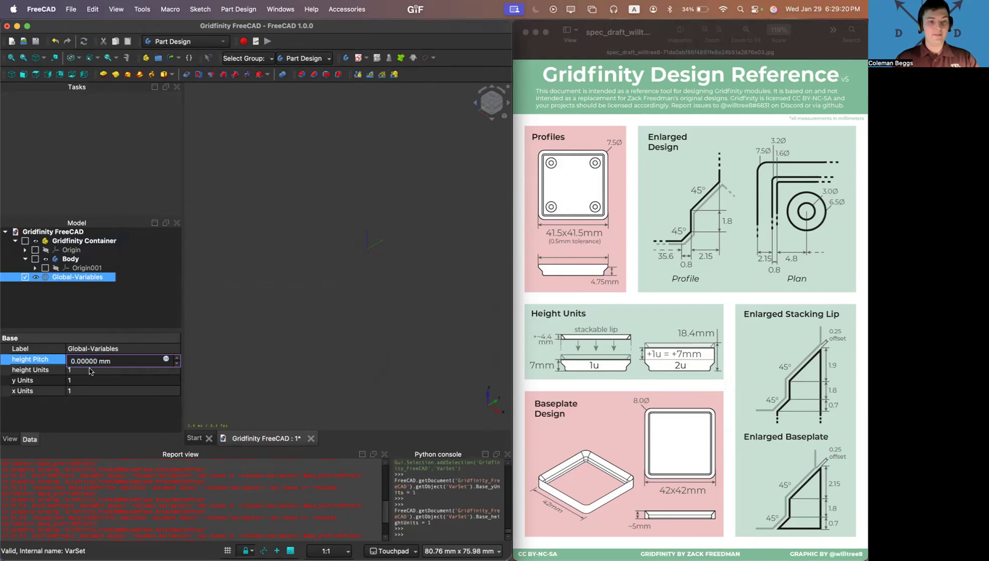
{"action": "key", "text": "BackSpace"}
{"action": "type", "text": "7"}
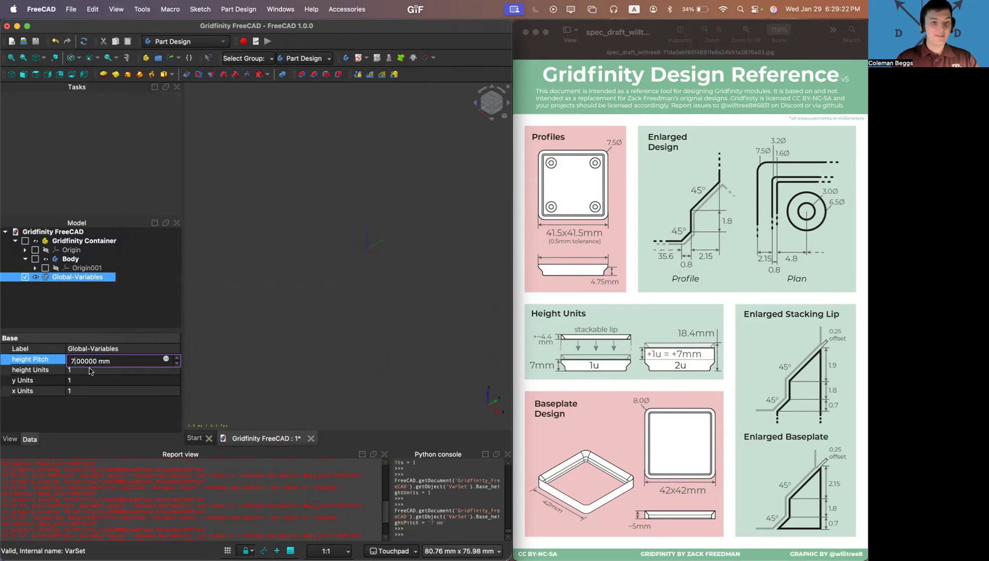
{"action": "left_click", "coordinate": [78, 414]}
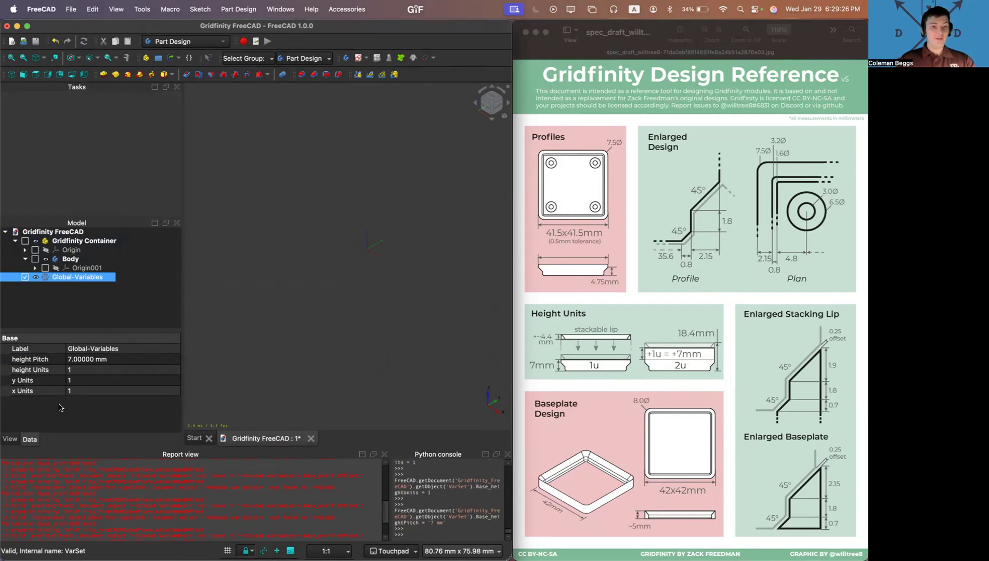
Add a length property named pitch and set its value to 42 mm
{"action": "right_click", "coordinate": [77, 409]}
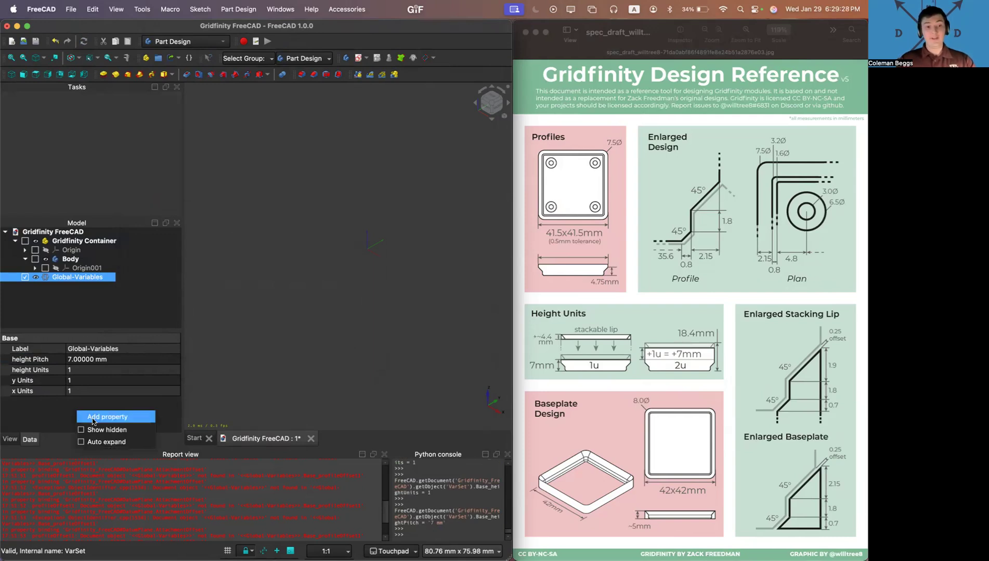
{"action": "left_click", "coordinate": [93, 421]}
{"action": "left_click", "coordinate": [213, 268]}
{"action": "type", "text": "pitch"}
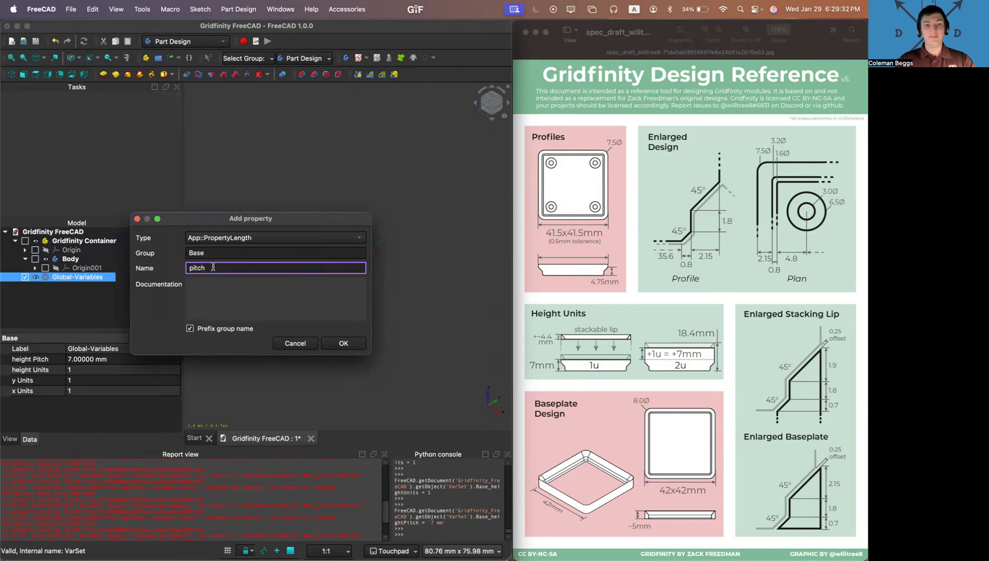
{"action": "left_click", "coordinate": [341, 344]}
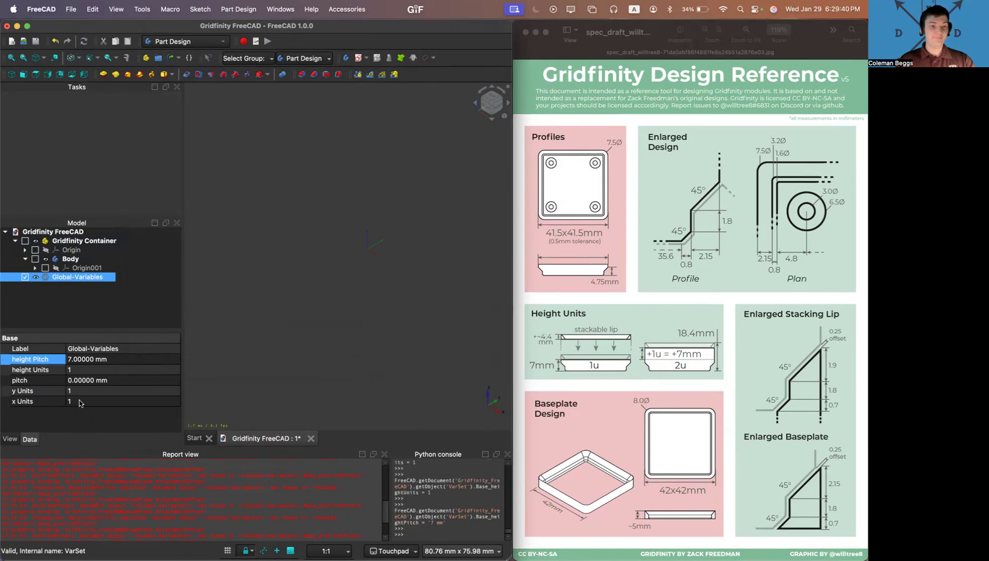
{"action": "left_click", "coordinate": [75, 382]}
{"action": "left_click", "coordinate": [75, 382]}
{"action": "key", "text": "BackSpace"}
{"action": "key", "text": "BackSpace"}
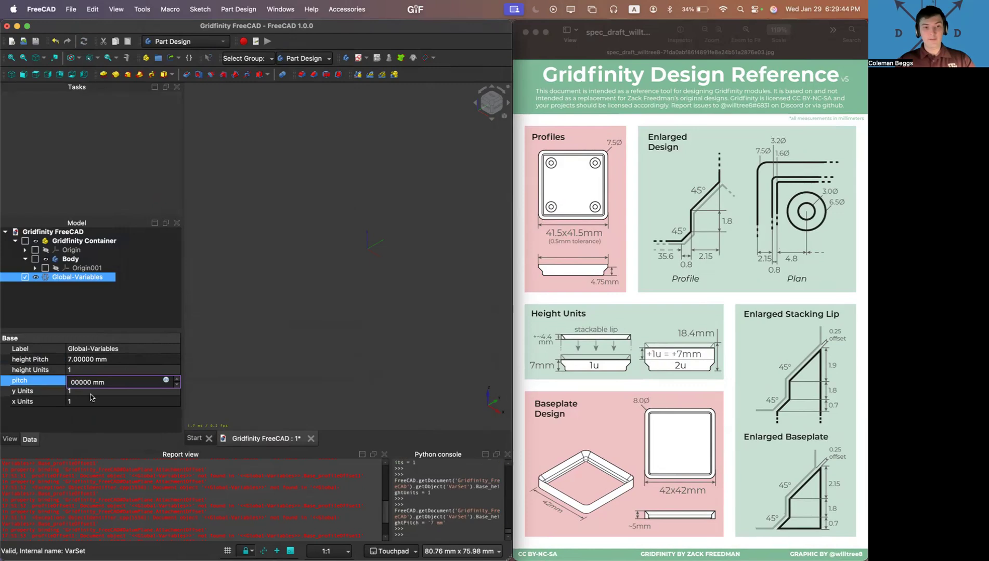
{"action": "type", "text": "42."}
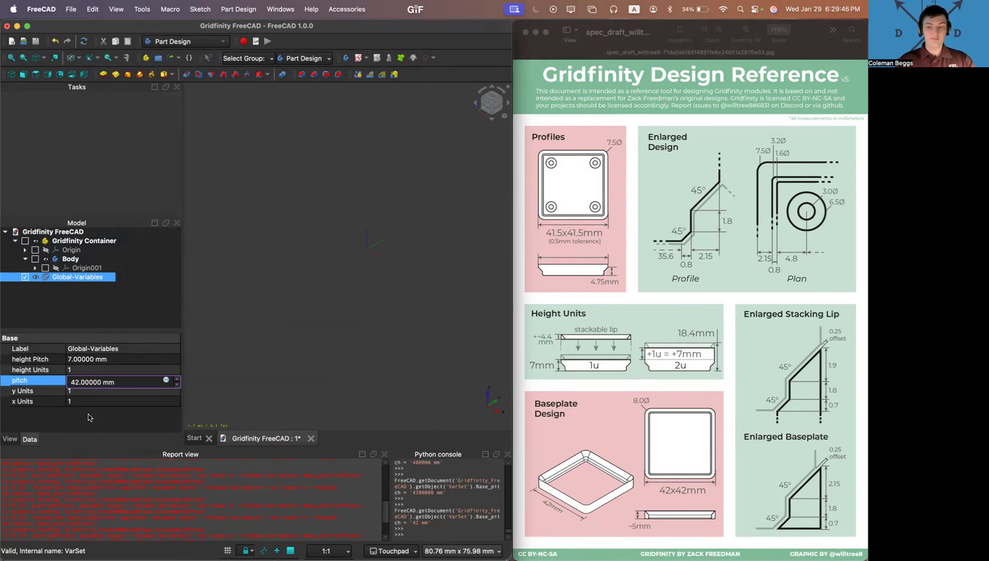
{"action": "key", "text": "Return"}
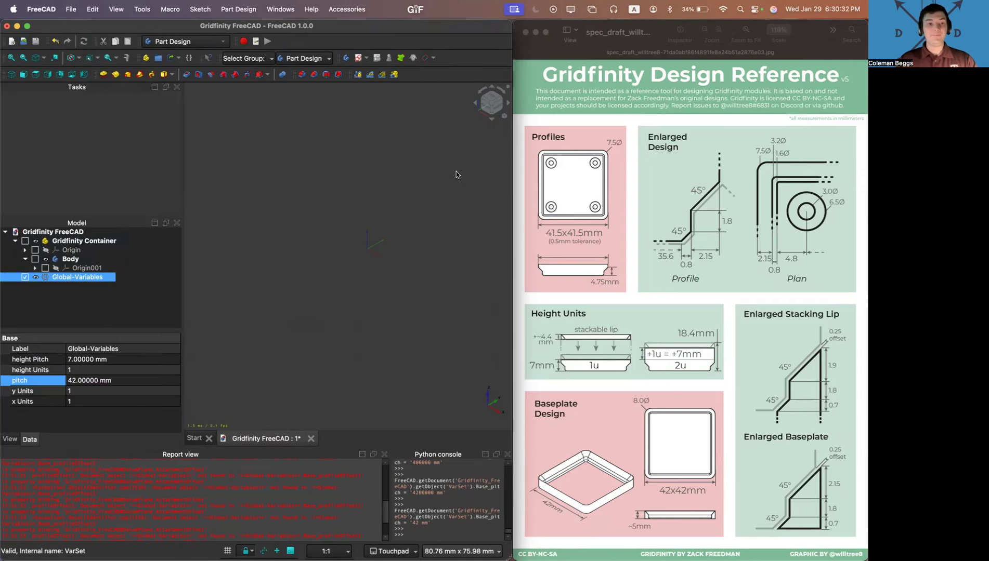
Add a profileOffset1 length property and set it to 0.8 mm
{"action": "right_click", "coordinate": [78, 419]}
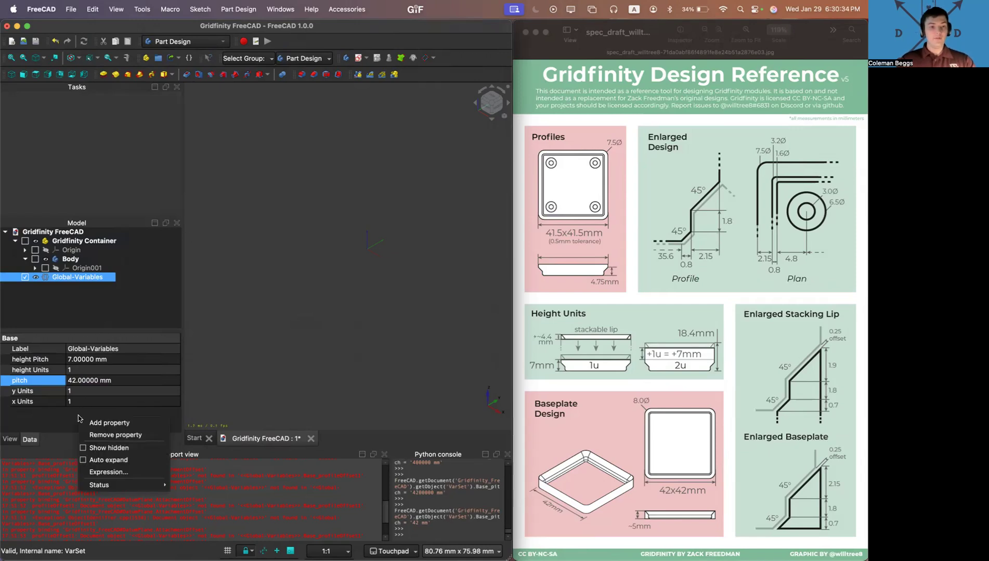
{"action": "left_click", "coordinate": [95, 423]}
{"action": "left_click", "coordinate": [217, 270]}
{"action": "type", "text": "prof"}
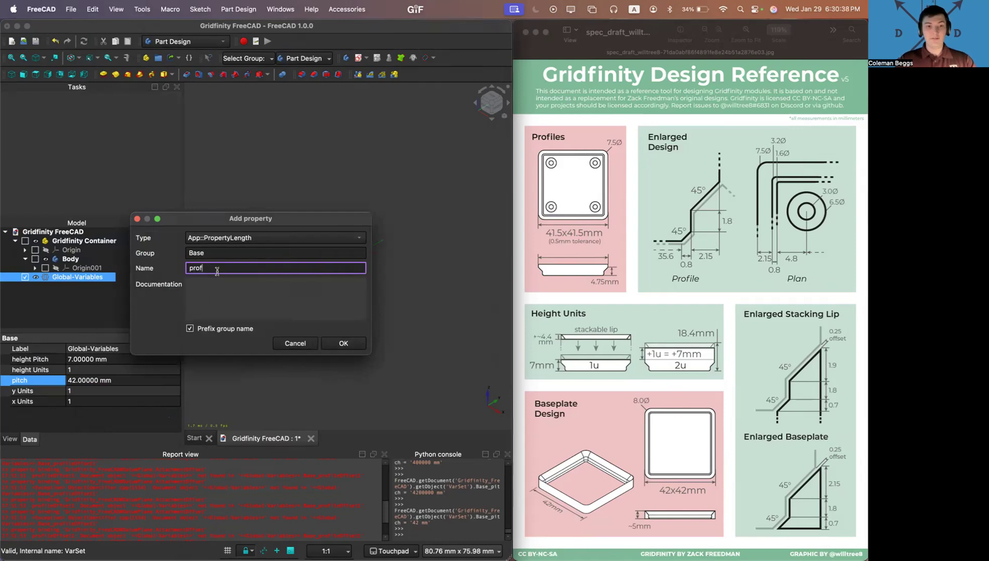
{"action": "type", "text": "ileOffset1"}
{"action": "left_click", "coordinate": [339, 342]}
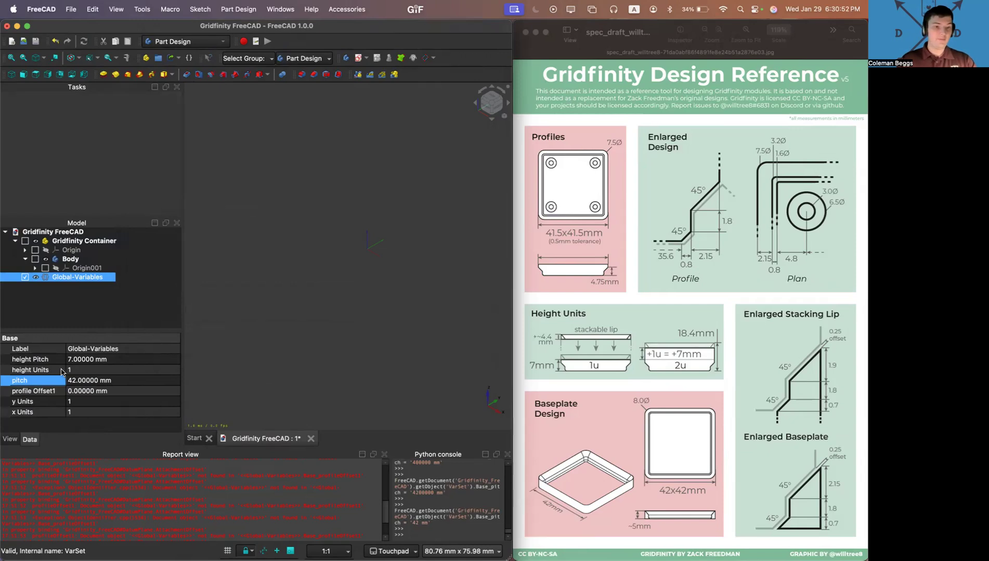
{"action": "left_click", "coordinate": [80, 392]}
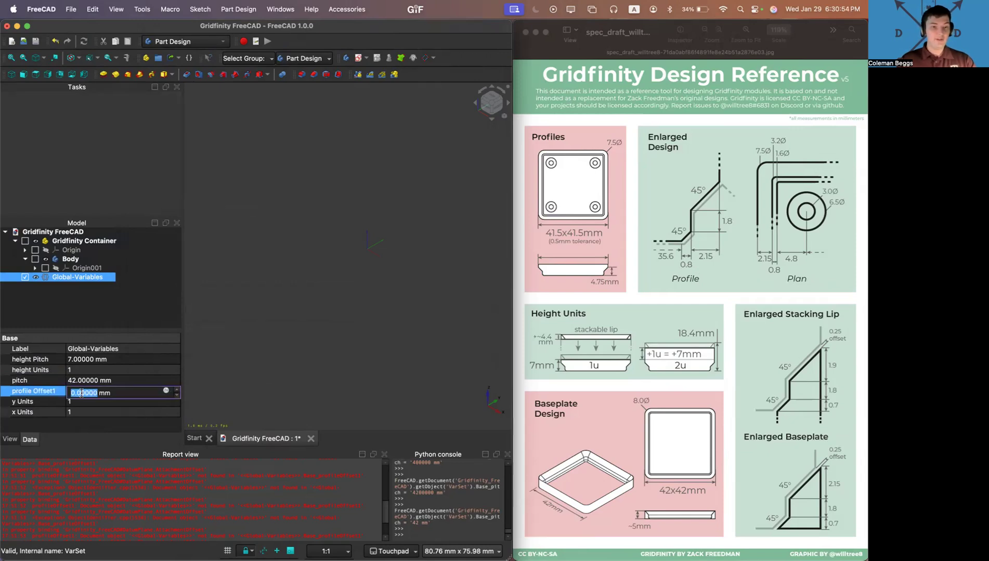
{"action": "left_click", "coordinate": [81, 393]}
{"action": "key", "text": "BackSpace"}
{"action": "type", "text": "8"}
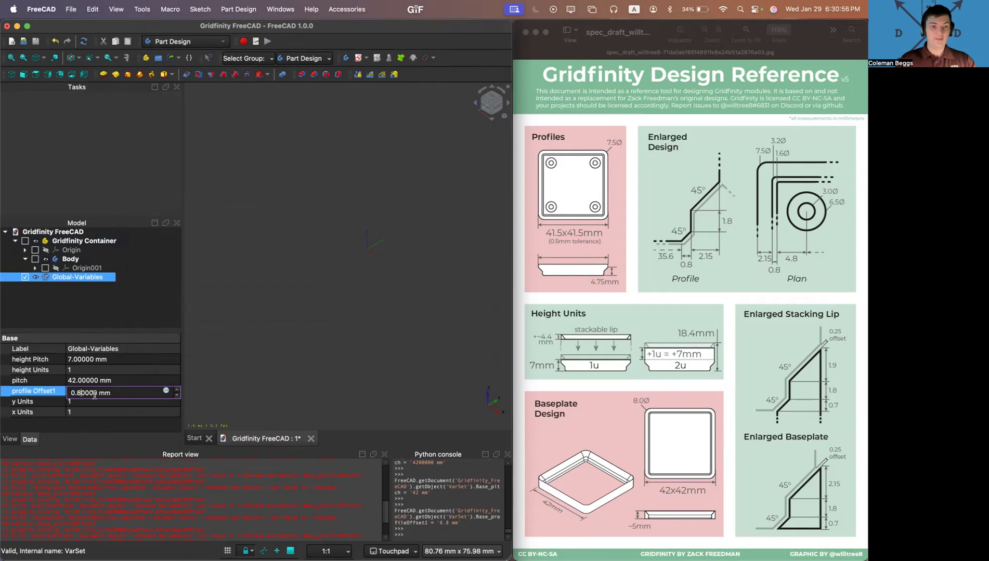
{"action": "key", "text": "Return"}
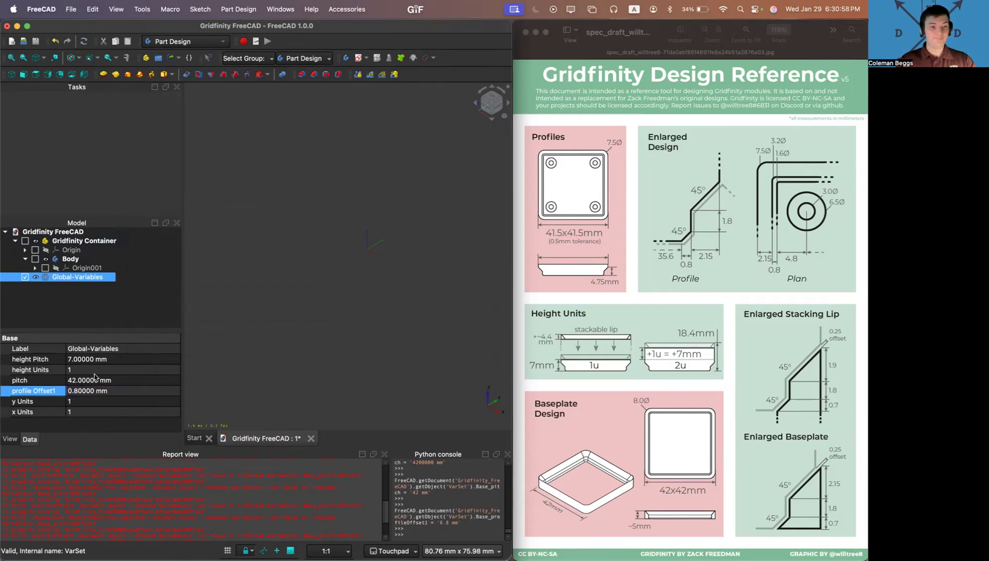
Add a profileOffset2 length property with value 1.8 mm
{"action": "right_click", "coordinate": [65, 424]}
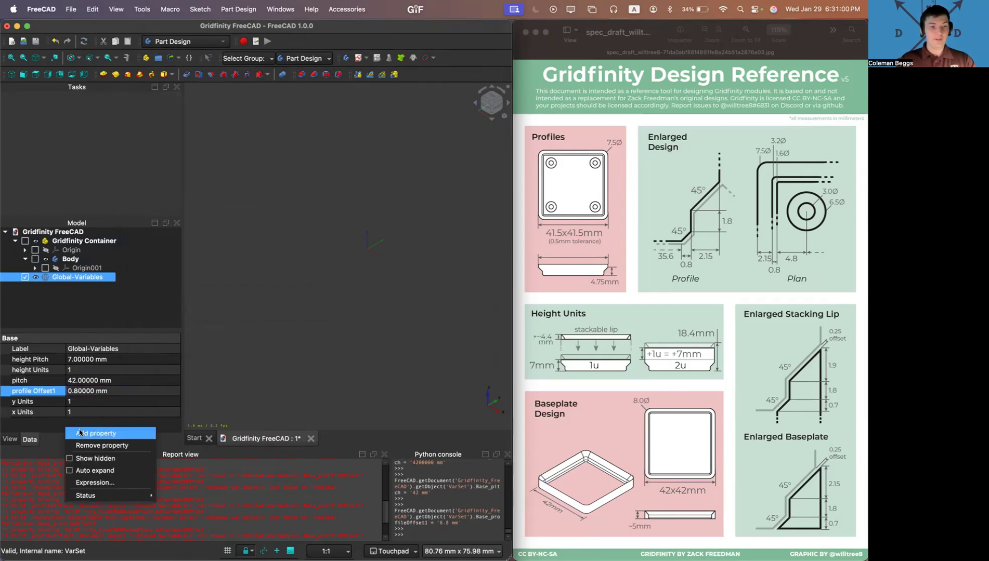
{"action": "left_click", "coordinate": [79, 433]}
{"action": "left_click", "coordinate": [249, 268]}
{"action": "type", "text": "profileOffset2"}
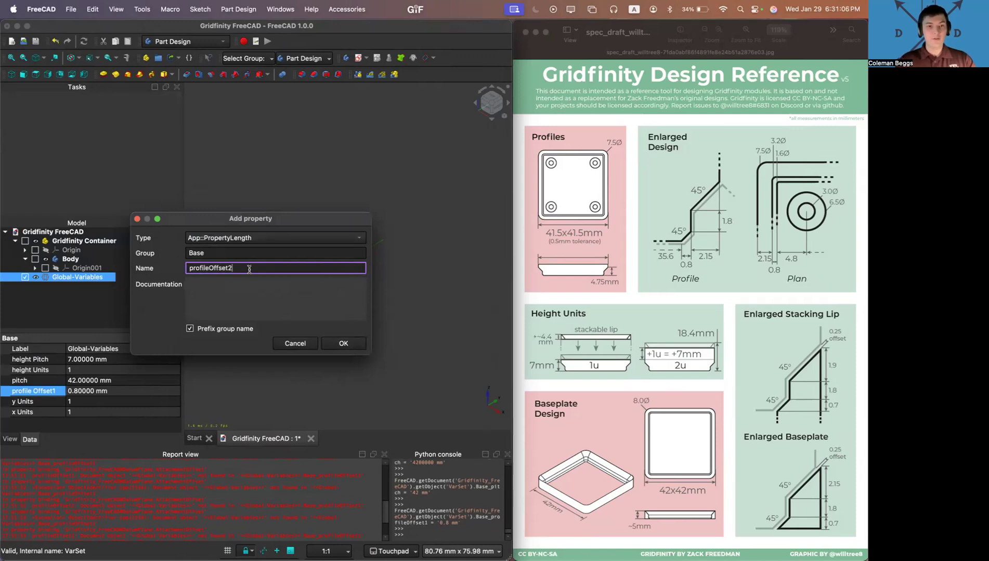
{"action": "key", "text": "Return"}
{"action": "left_click", "coordinate": [76, 405]}
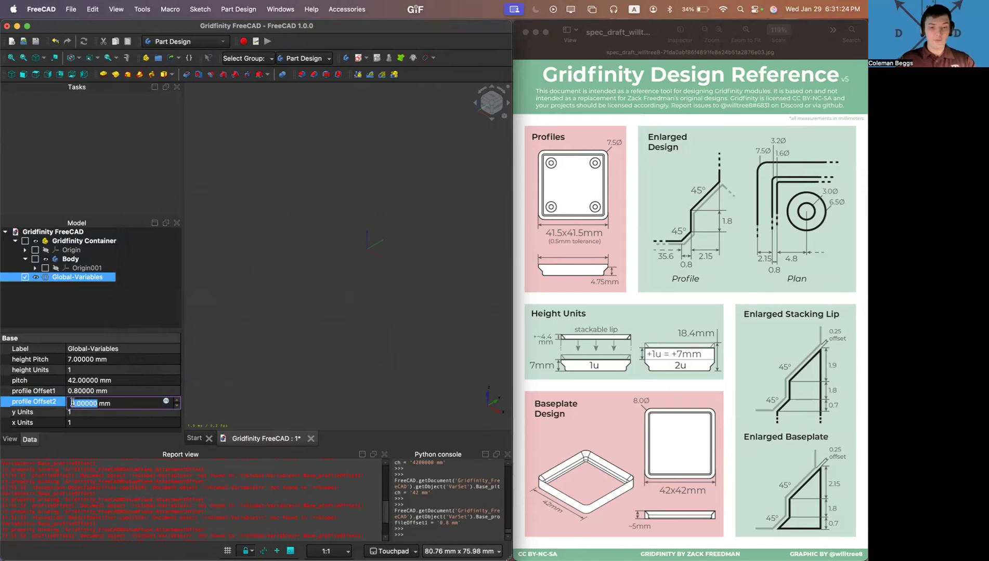
{"action": "type", "text": "1.8"}
{"action": "key", "text": "Return"}
Add a profileOffset3 property to Global-Variables with value 2.15 mm
{"action": "right_click", "coordinate": [26, 400]}
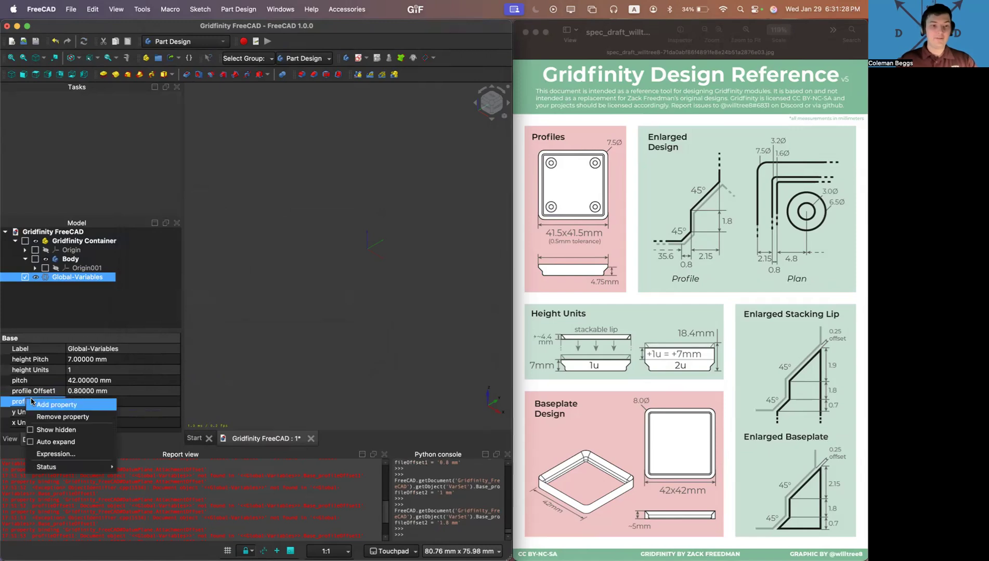
{"action": "left_click", "coordinate": [47, 404]}
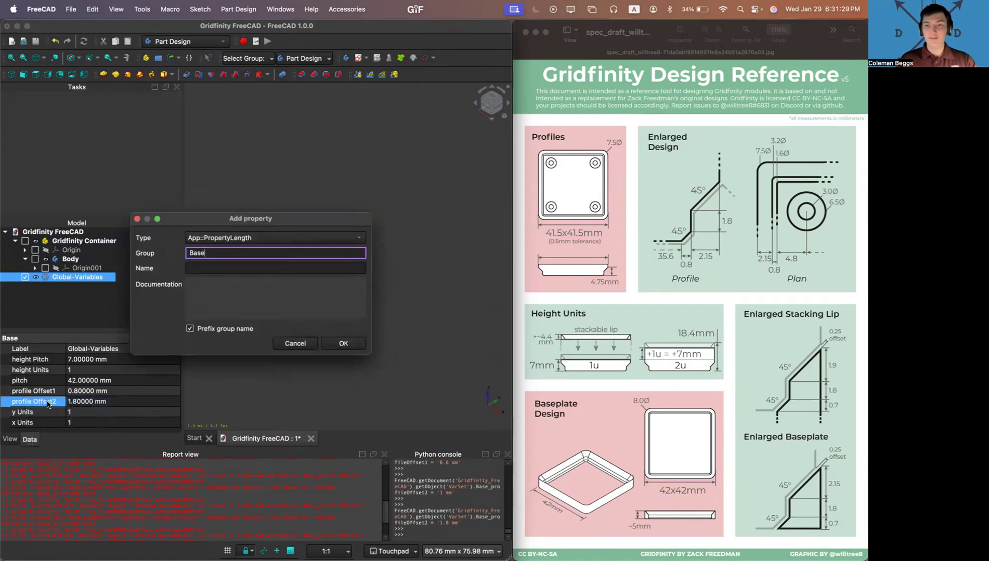
{"action": "left_click", "coordinate": [211, 268]}
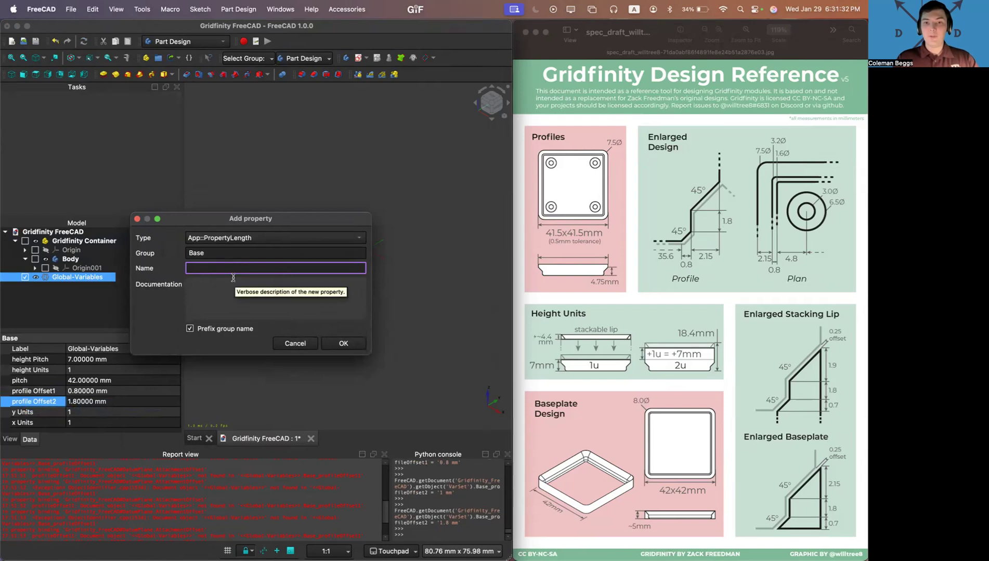
{"action": "type", "text": "profileOffset3"}
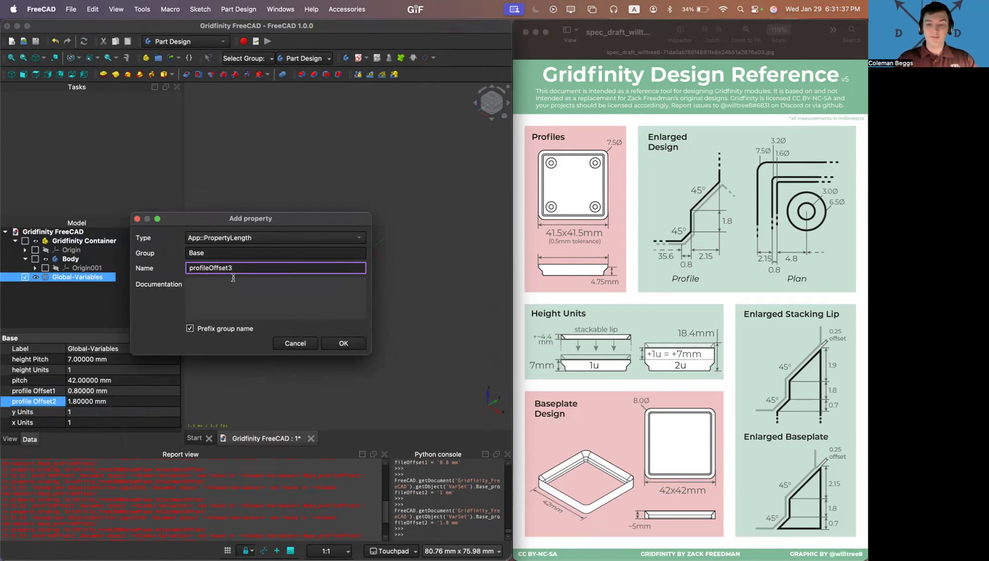
{"action": "key", "text": "Return"}
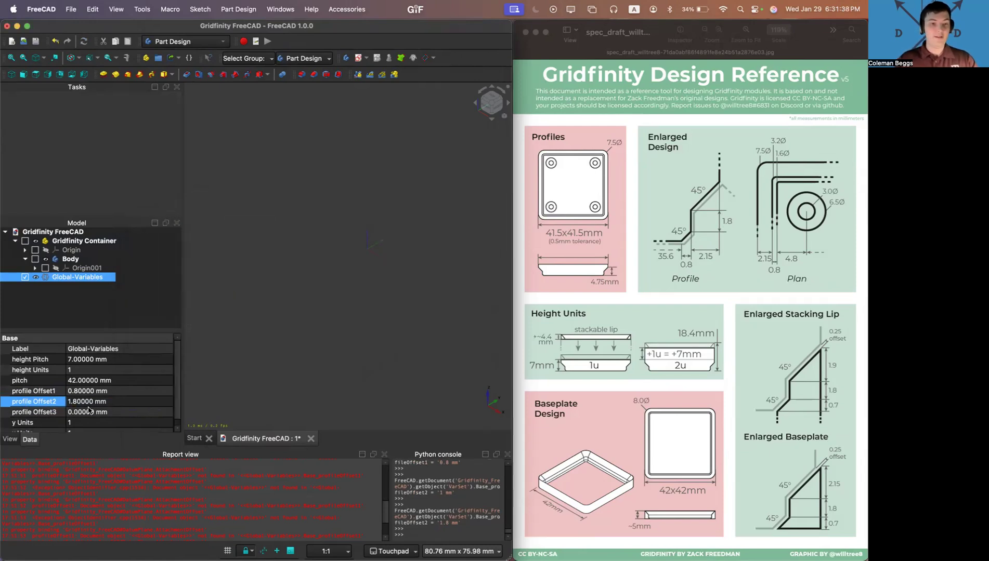
{"action": "left_click", "coordinate": [82, 413]}
{"action": "type", "text": "2.15"}
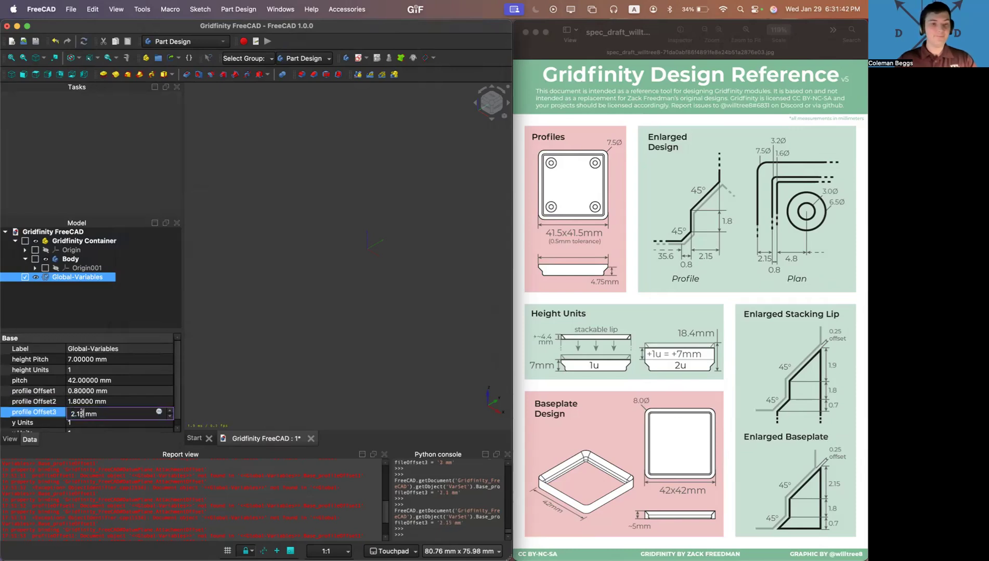
{"action": "key", "text": "Return"}
{"action": "scroll", "coordinate": [19, 378], "scroll_direction": "down", "scroll_amount": 1}
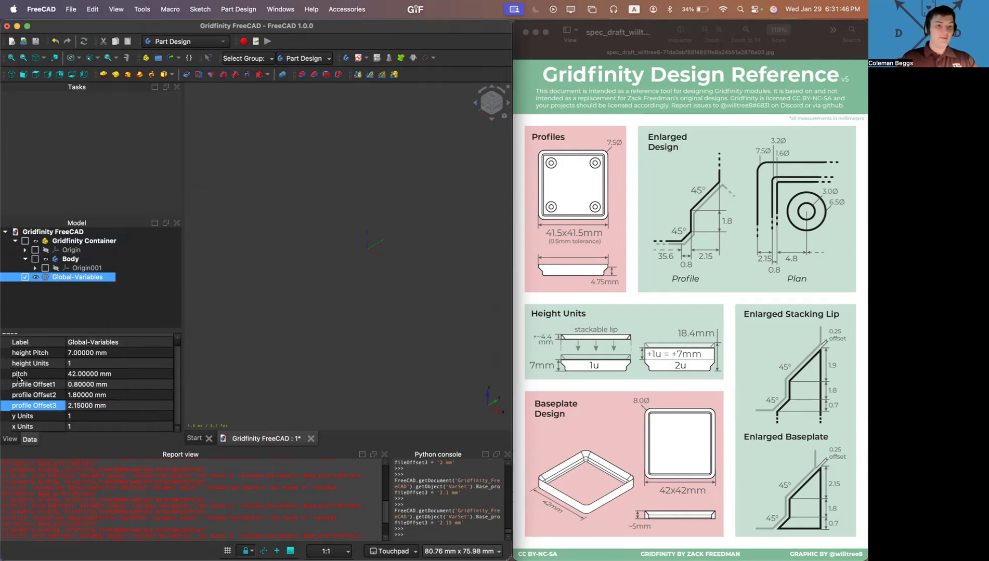
{"action": "scroll", "coordinate": [18, 379], "scroll_direction": "up", "scroll_amount": 1}
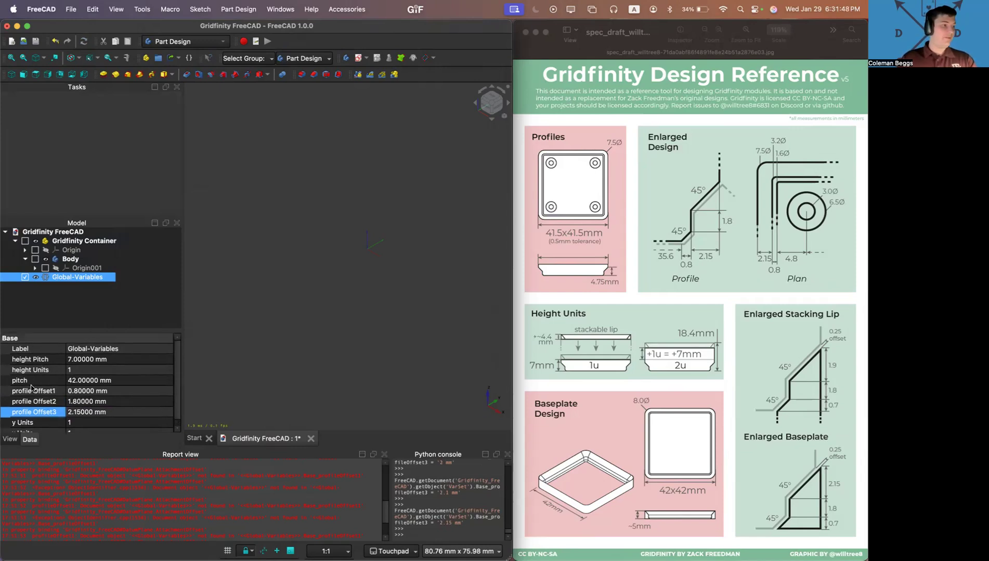
{"action": "scroll", "coordinate": [32, 388], "scroll_direction": "down", "scroll_amount": 1}
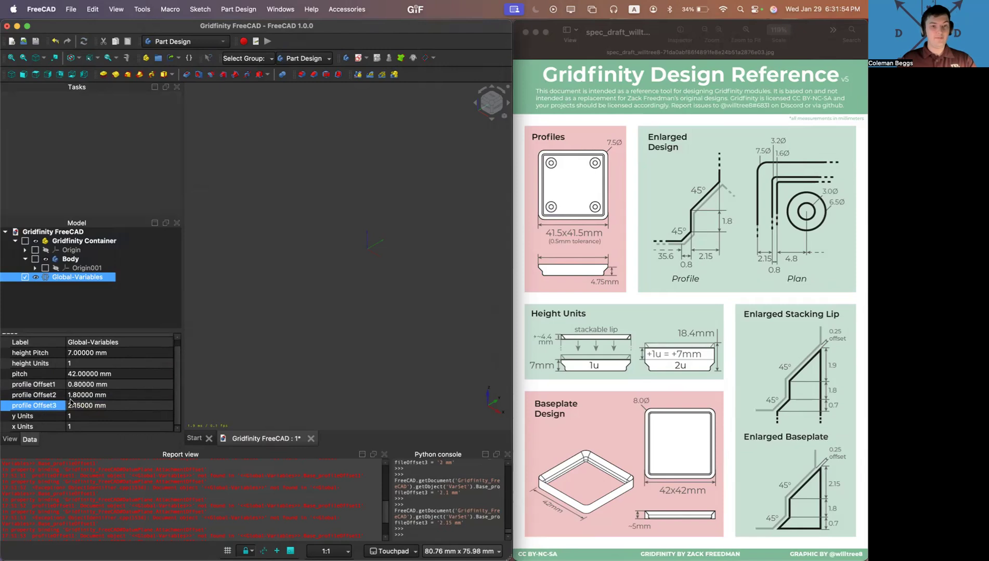
{"action": "scroll", "coordinate": [72, 402], "scroll_direction": "up", "scroll_amount": 1}
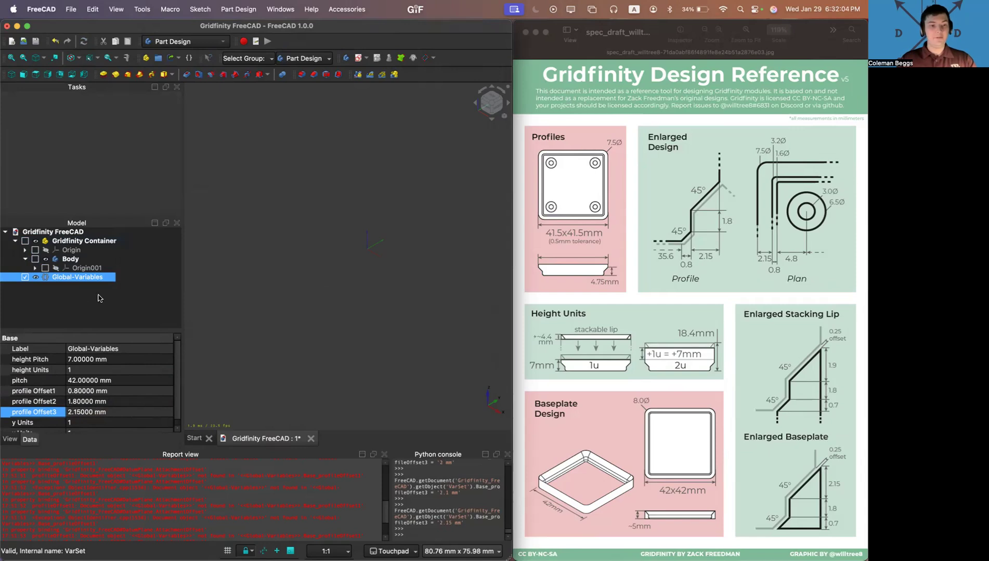
Hide Origin001 from the model tree, then undo the change
{"action": "left_click", "coordinate": [93, 268]}
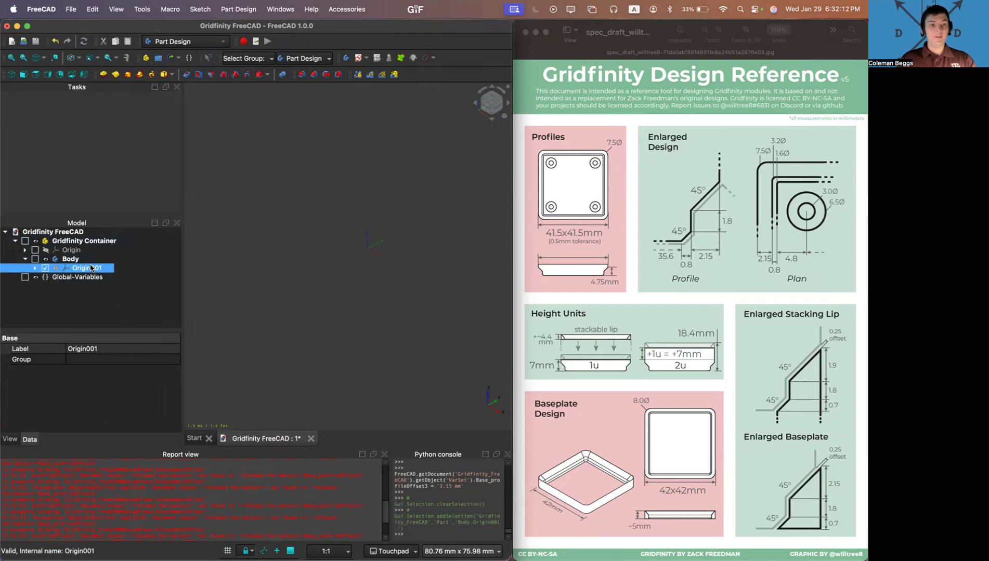
{"action": "right_click", "coordinate": [100, 269]}
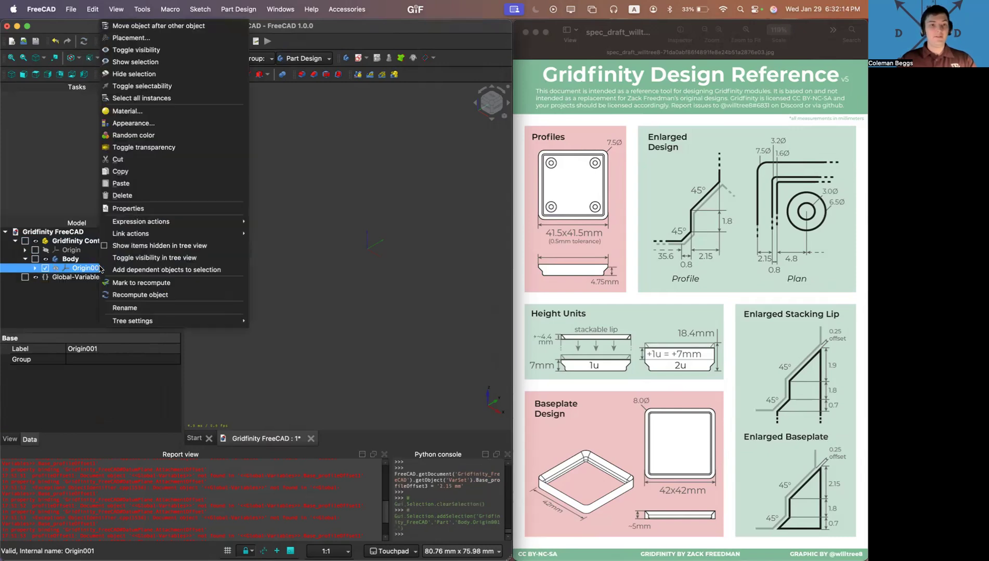
{"action": "left_click", "coordinate": [151, 263]}
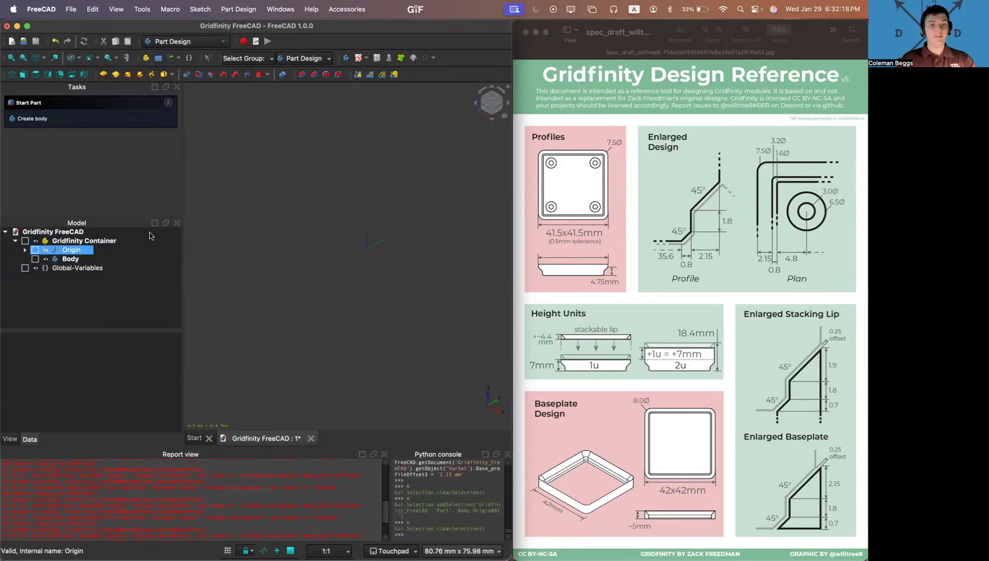
{"action": "left_click", "coordinate": [70, 259]}
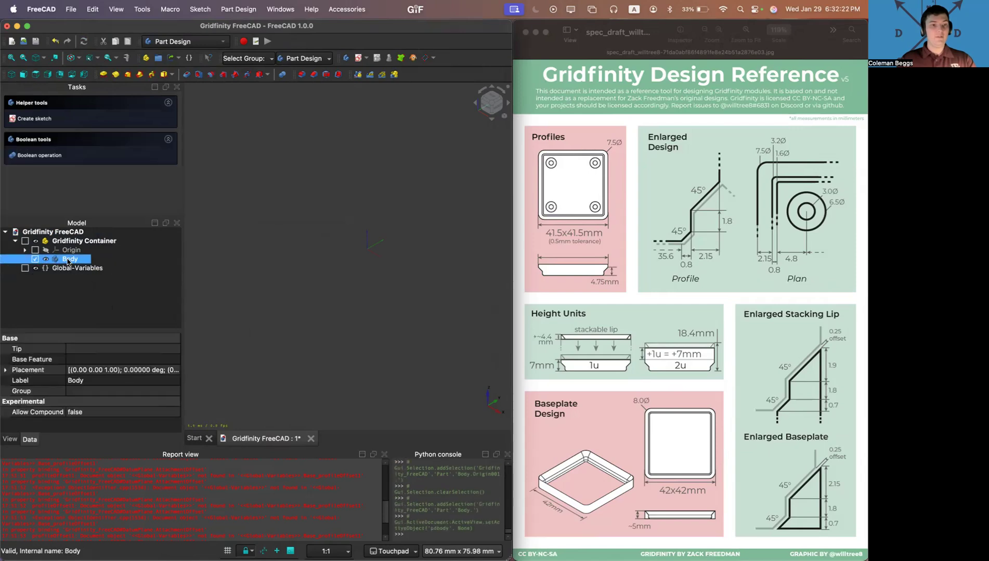
{"action": "key", "text": "super+z"}
{"action": "key", "text": "super+z"}
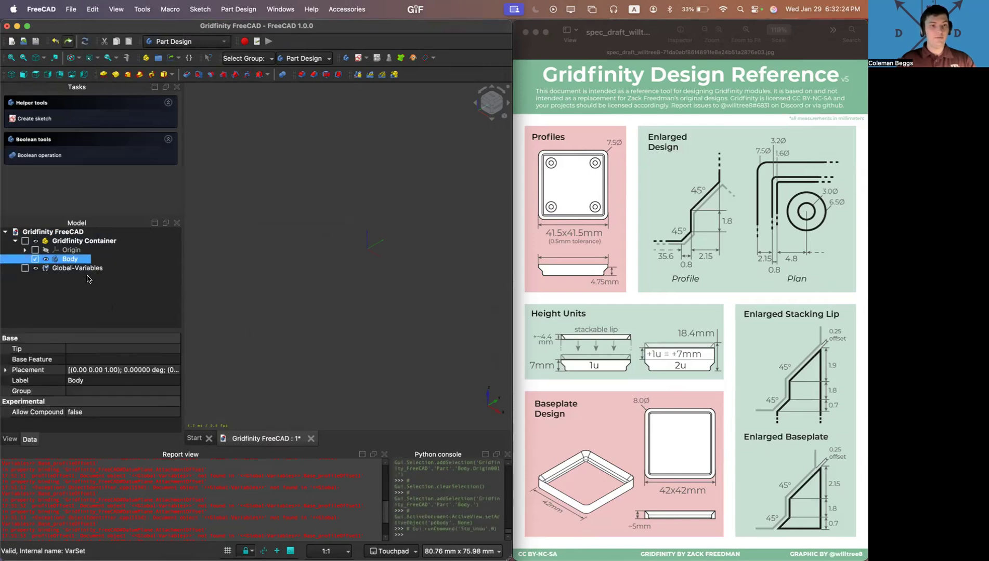
Show the container Origin's planes and axes, then delete the Body
{"action": "left_click", "coordinate": [72, 252]}
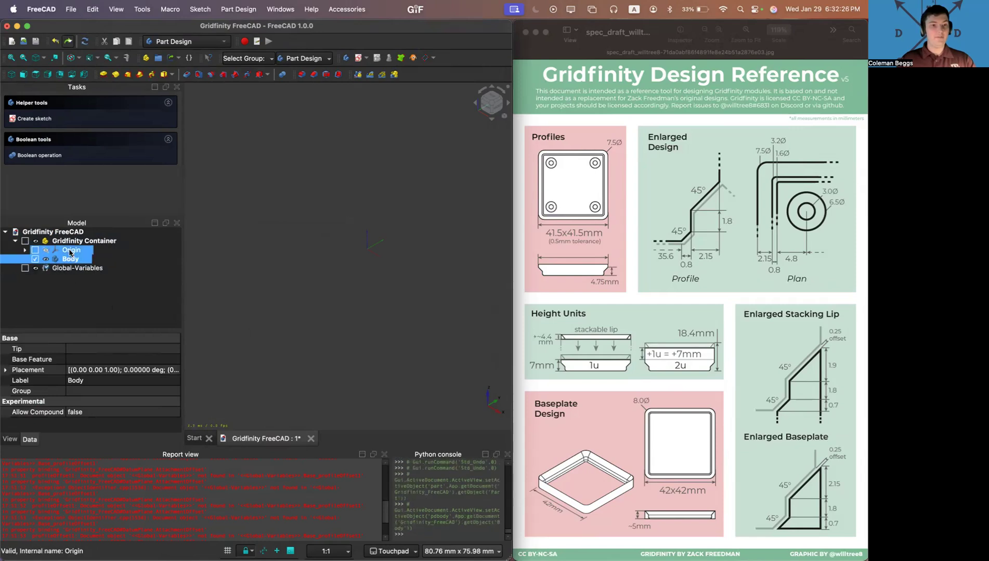
{"action": "key", "text": "space"}
{"action": "key", "text": "space"}
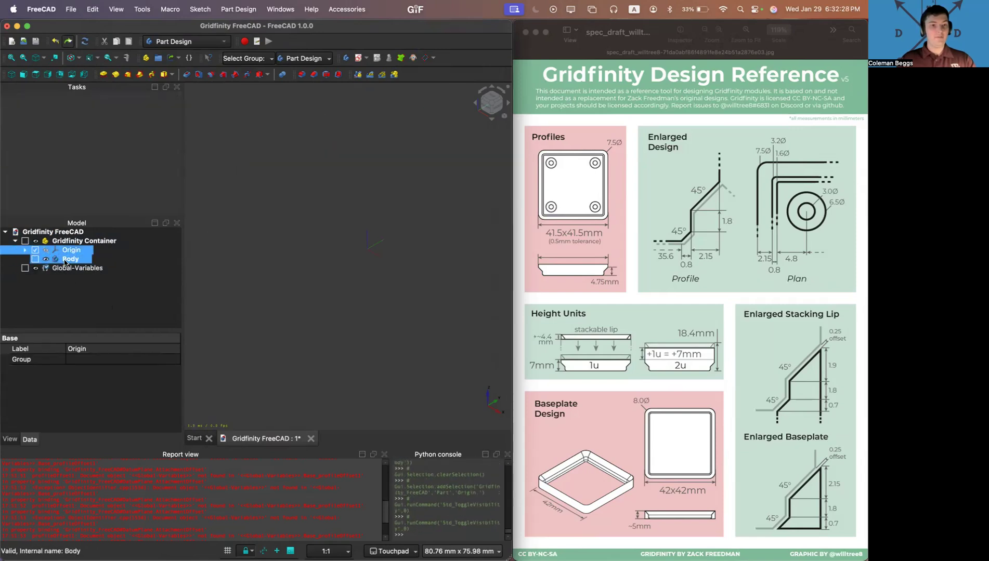
{"action": "left_click", "coordinate": [78, 259], "text": "super"}
{"action": "left_click", "coordinate": [78, 260]}
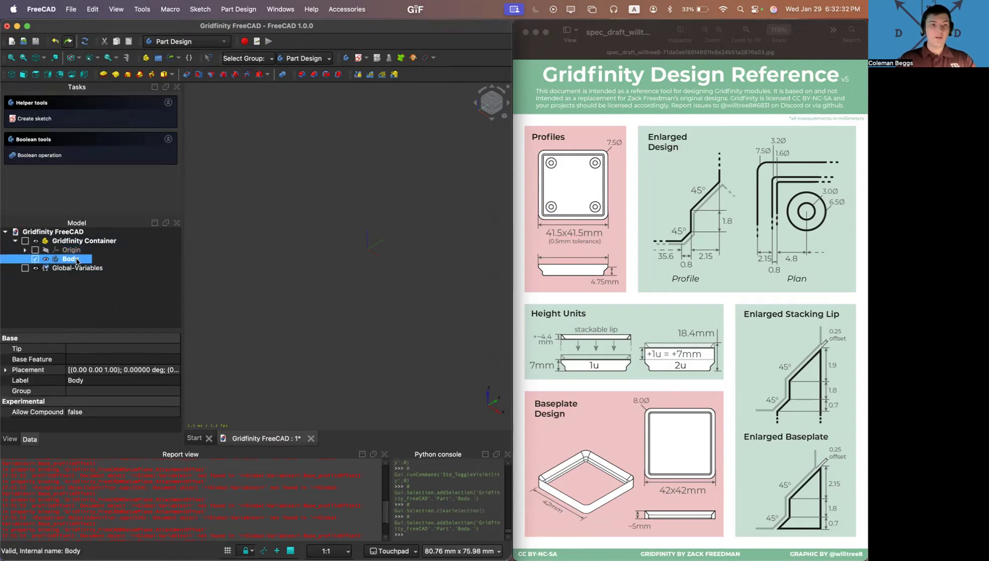
{"action": "key", "text": "Delete"}
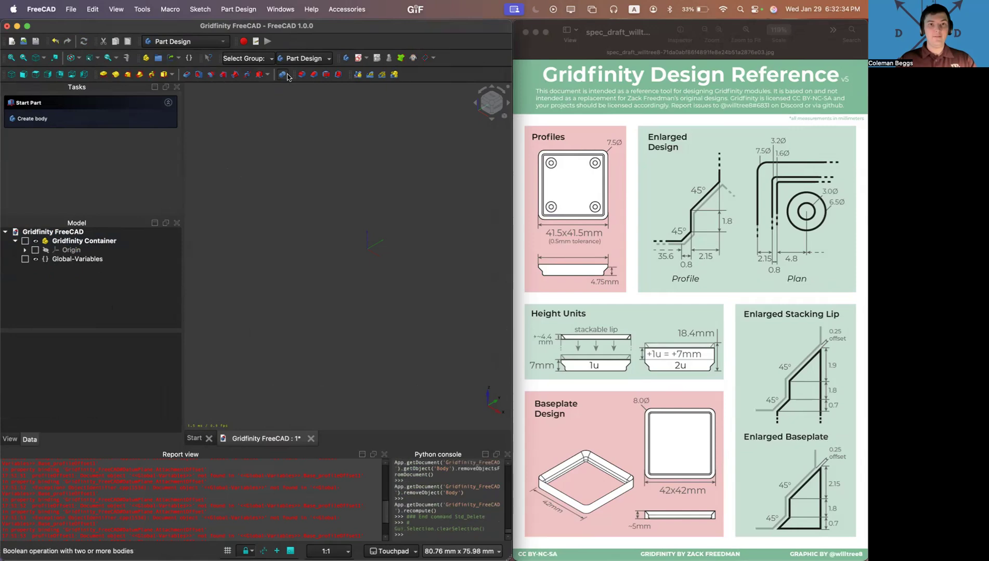
Create a new Body, display its Origin001 planes and axes, and select its XY plane
{"action": "left_click", "coordinate": [347, 58]}
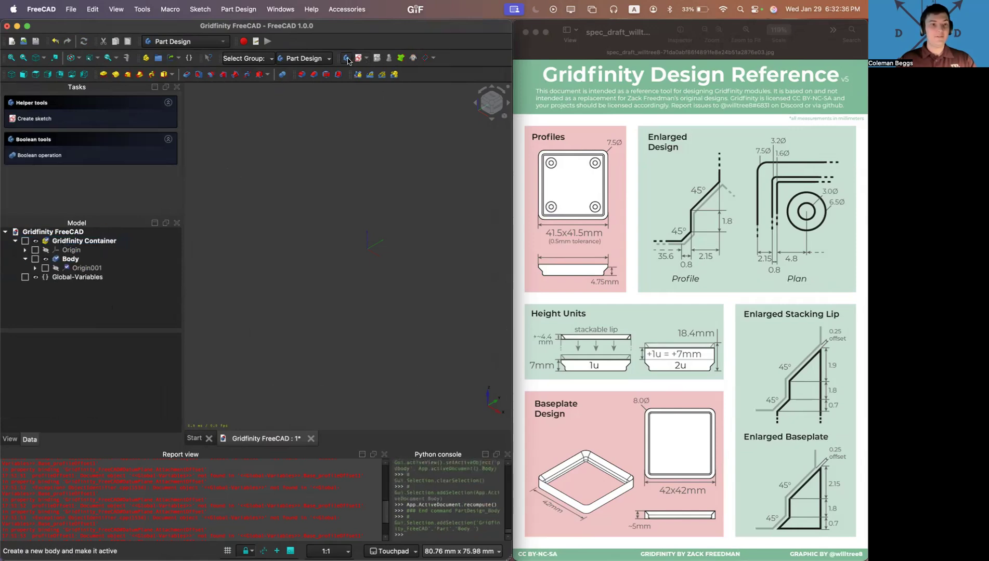
{"action": "left_click", "coordinate": [87, 268]}
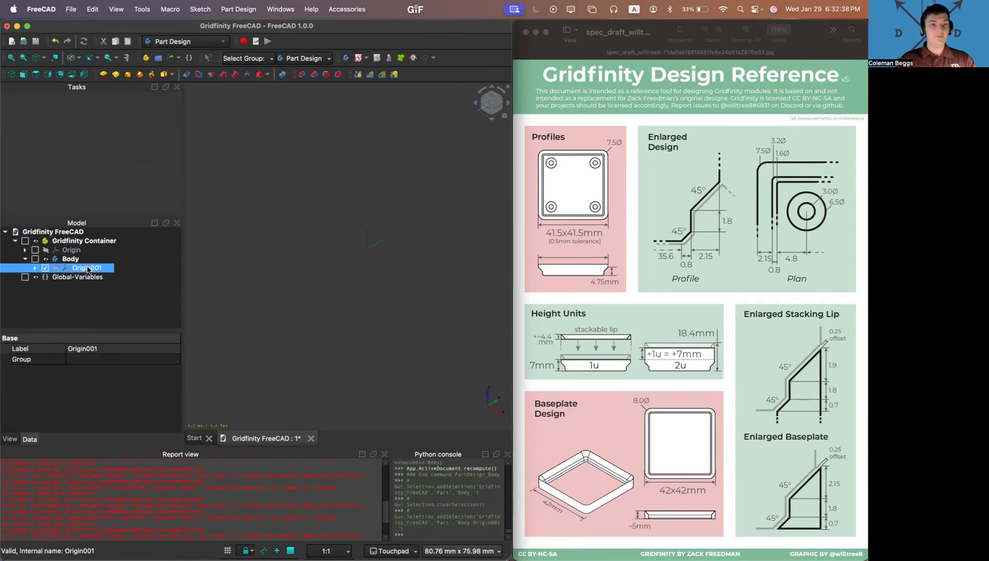
{"action": "key", "text": "space"}
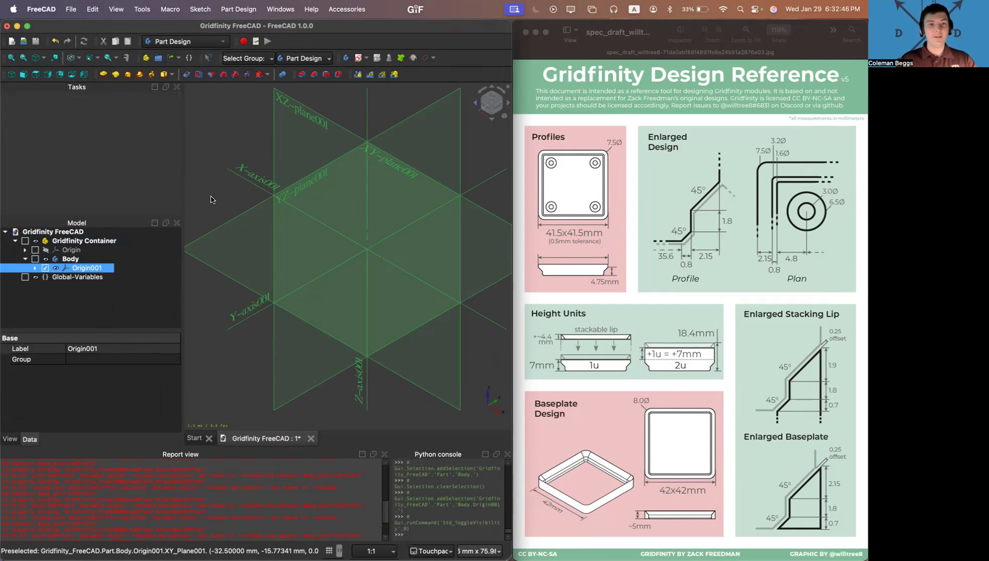
{"action": "left_click", "coordinate": [197, 173]}
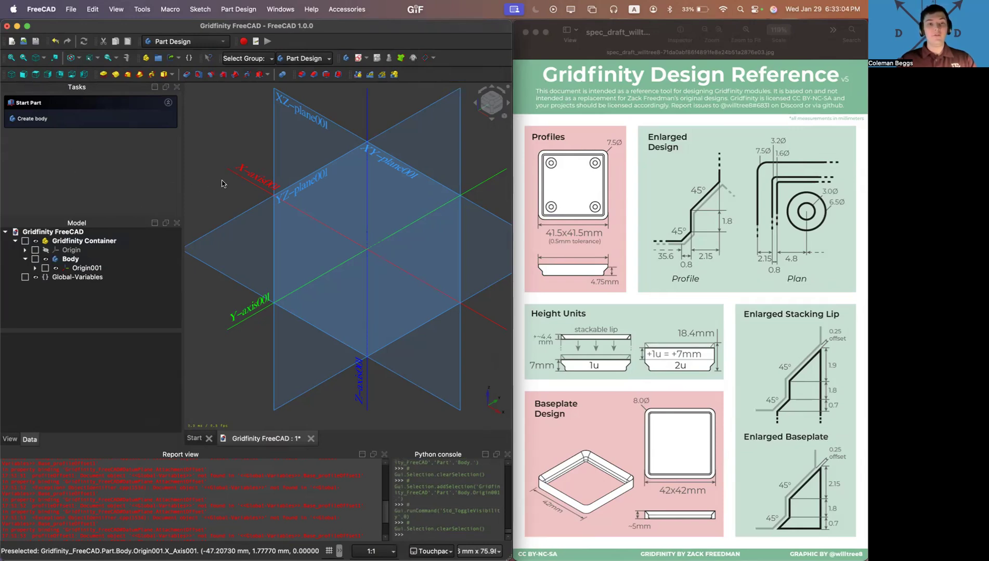
{"action": "left_click", "coordinate": [216, 230]}
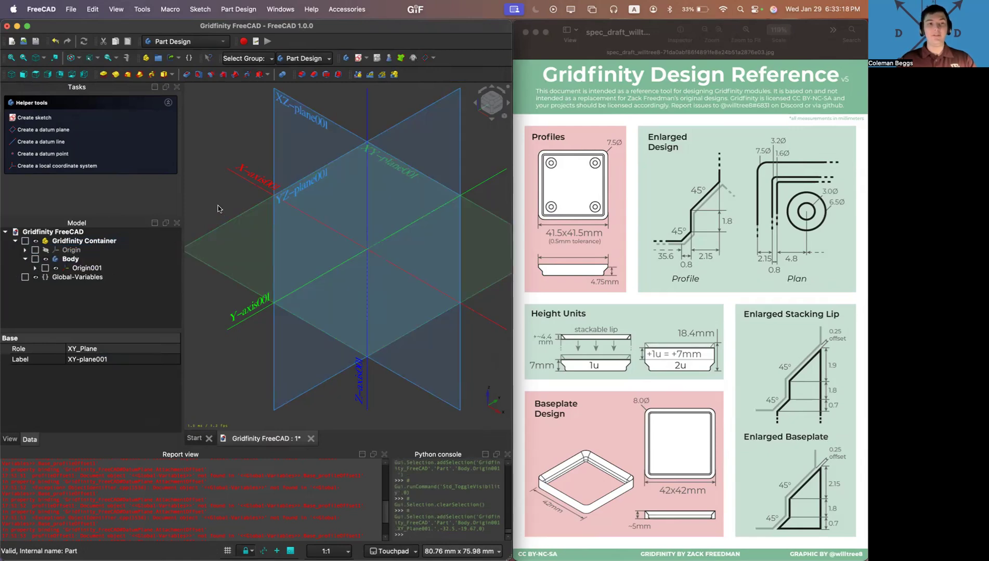
Create a new datum plane in the Body and start an expression for its z-direction offset
{"action": "left_click", "coordinate": [43, 130]}
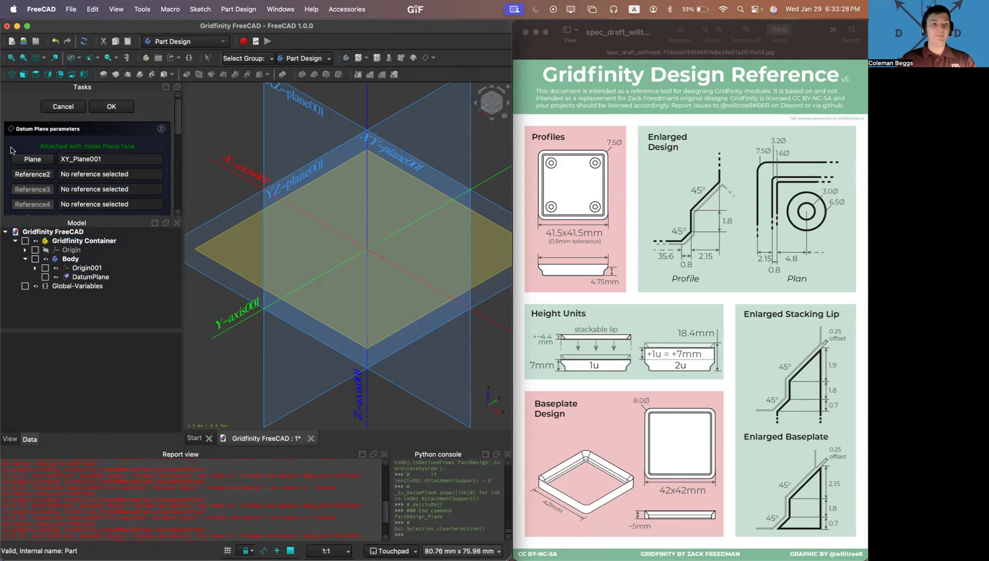
{"action": "scroll", "coordinate": [11, 150], "scroll_direction": "down", "scroll_amount": 5}
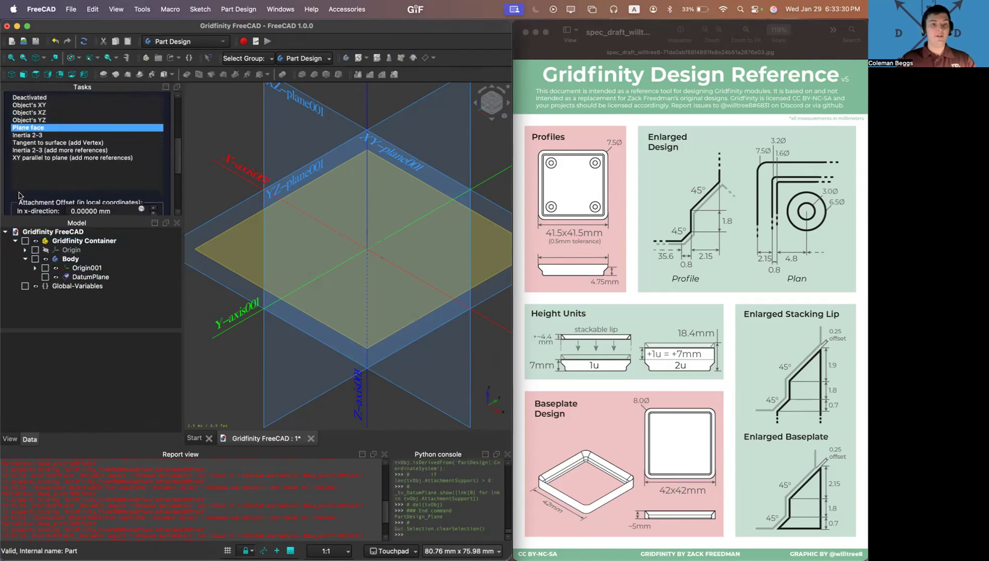
{"action": "scroll", "coordinate": [19, 195], "scroll_direction": "down", "scroll_amount": 5}
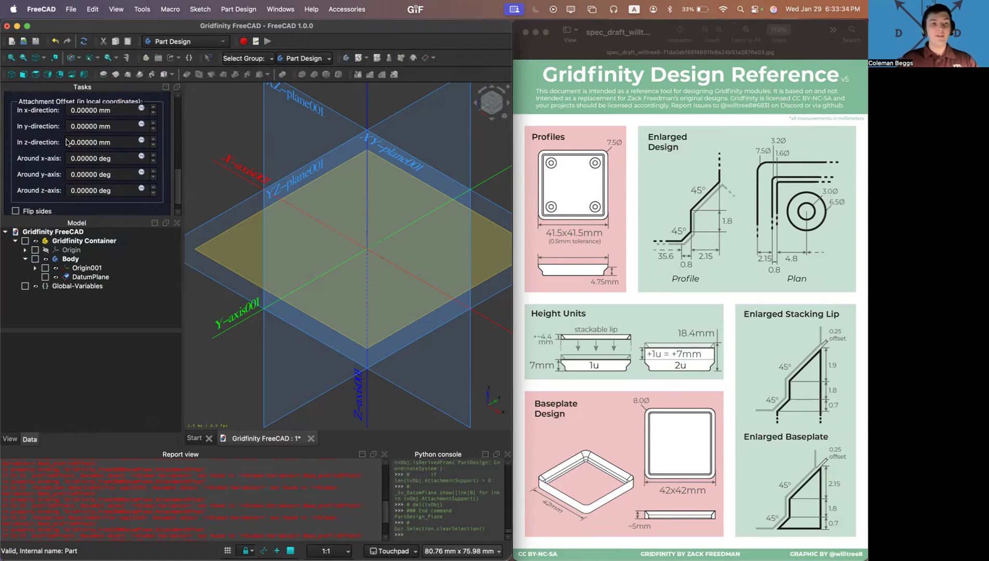
{"action": "scroll", "coordinate": [47, 143], "scroll_direction": "up", "scroll_amount": 2}
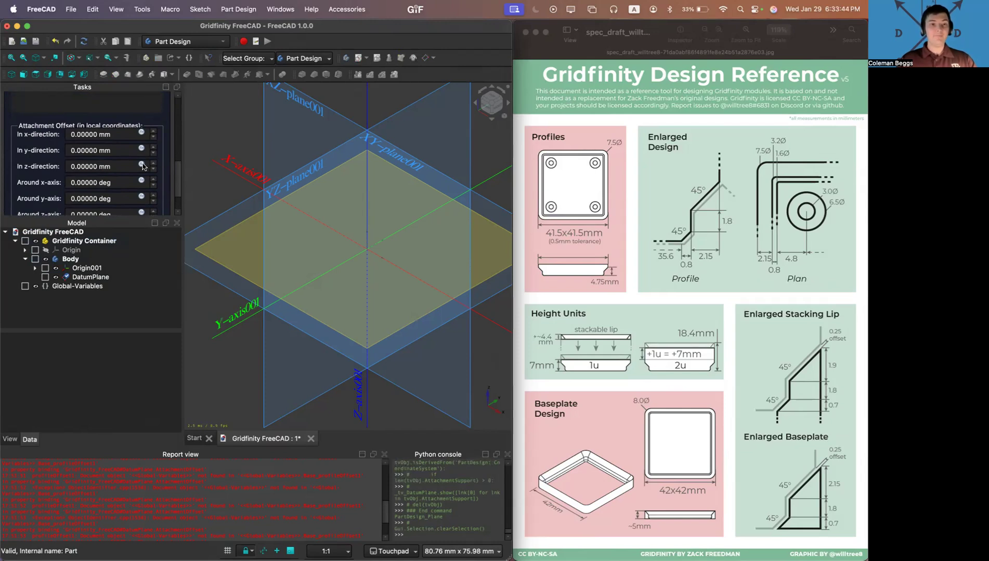
{"action": "left_click", "coordinate": [91, 168]}
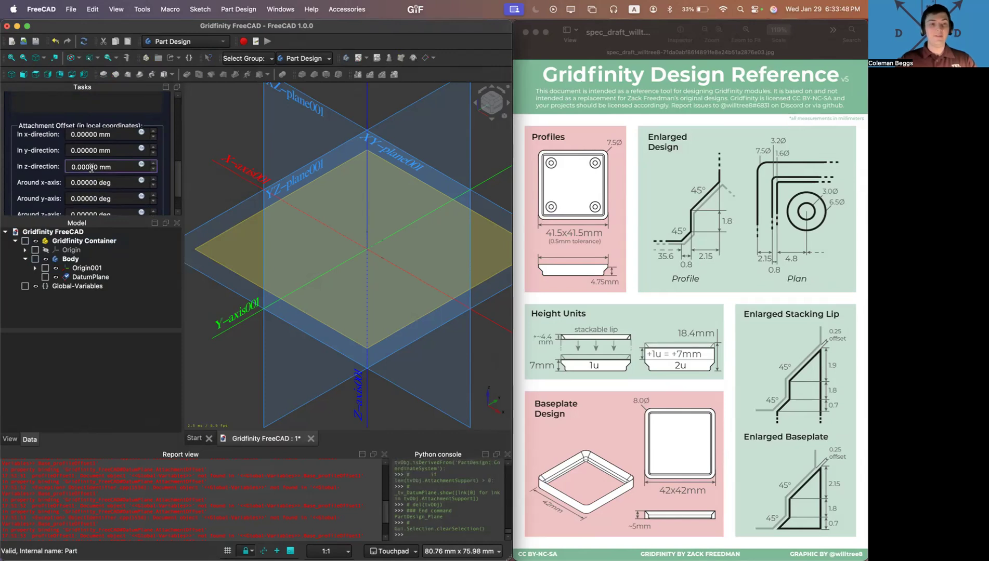
{"action": "key", "text": "equal"}
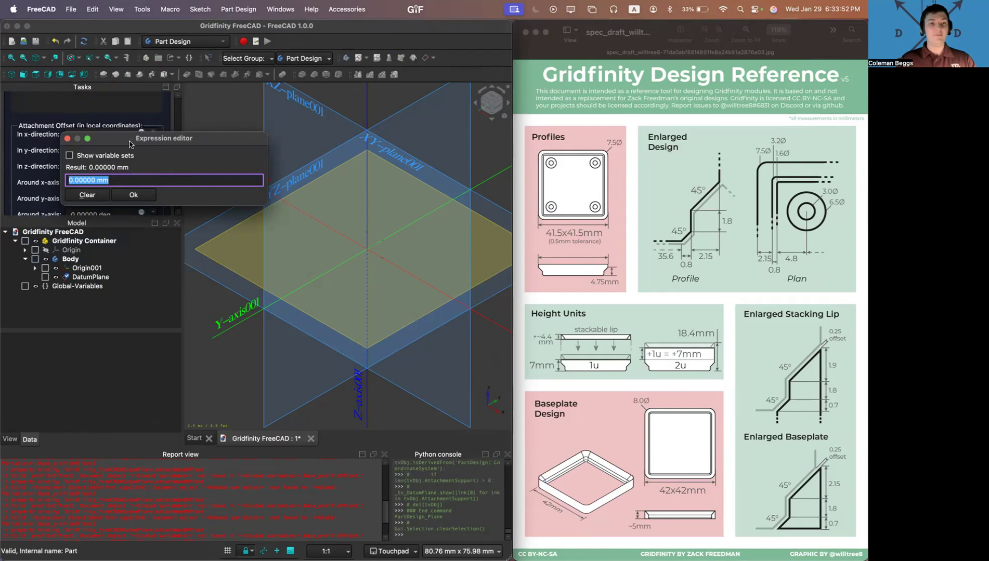
Begin a Global-Variables reference in the expression, then erase it to start over
{"action": "left_click_drag", "start_coordinate": [124, 142], "coordinate": [192, 147]}
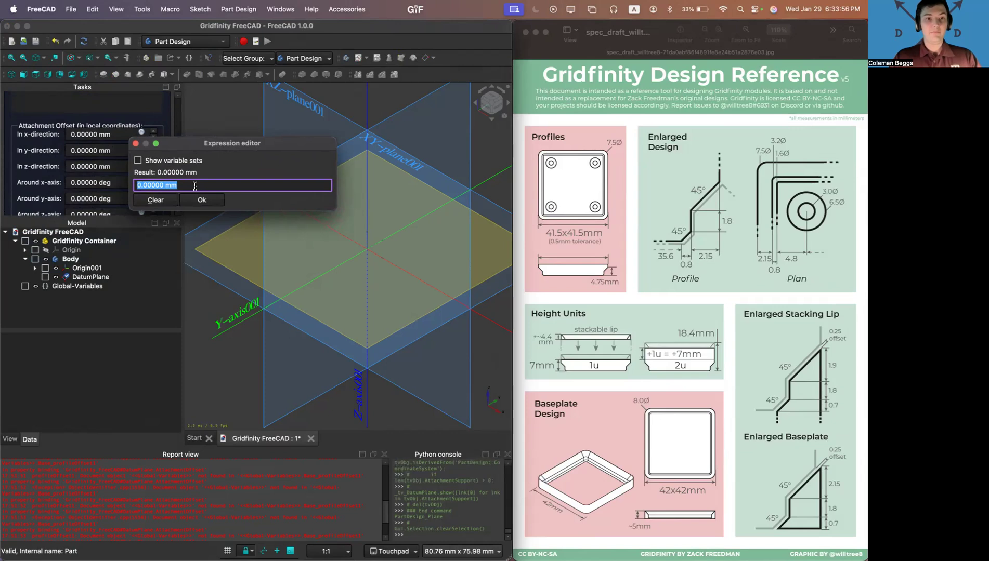
{"action": "type", "text": "gl"}
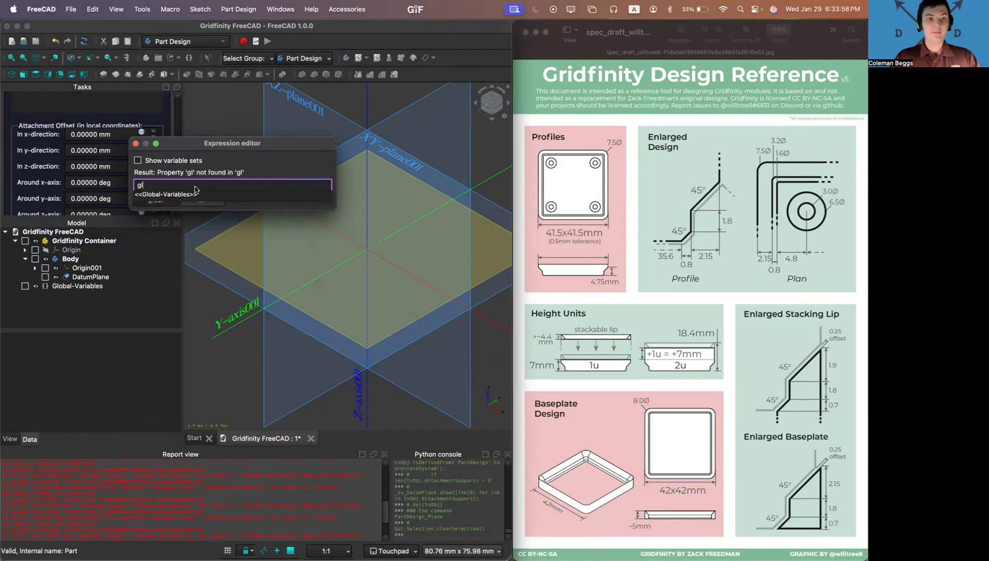
{"action": "left_click", "coordinate": [185, 195]}
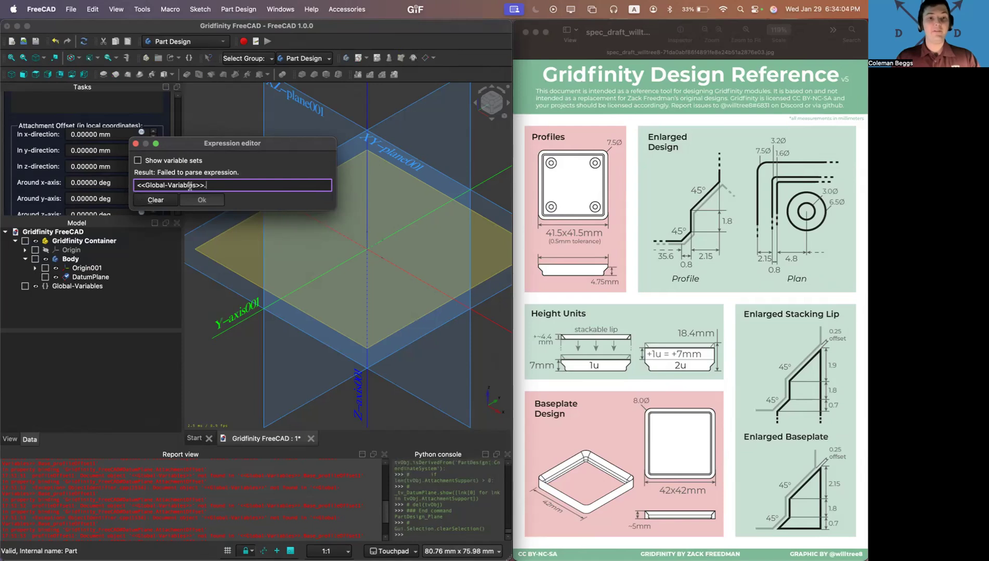
{"action": "double_click", "coordinate": [203, 186]}
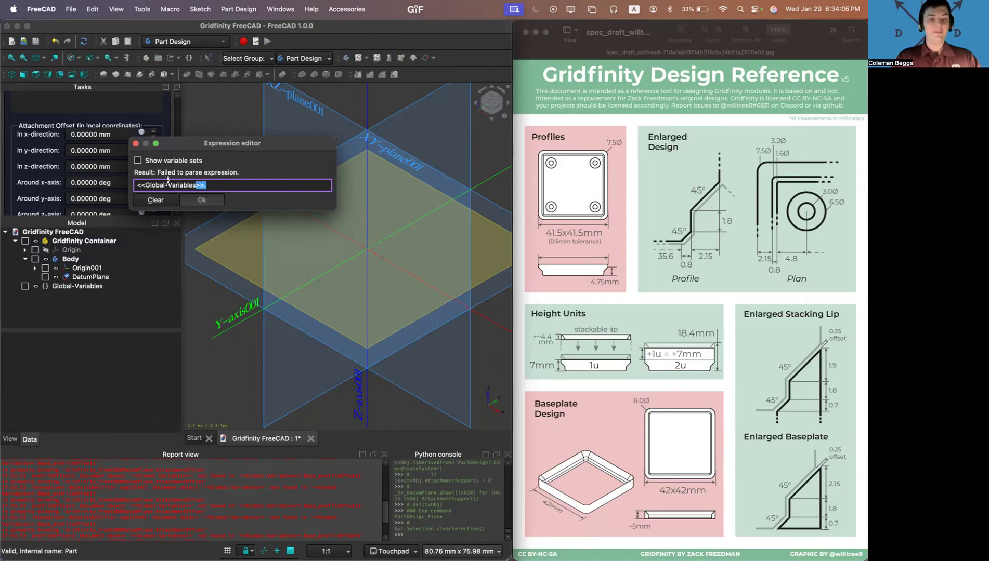
{"action": "left_click", "coordinate": [145, 185]}
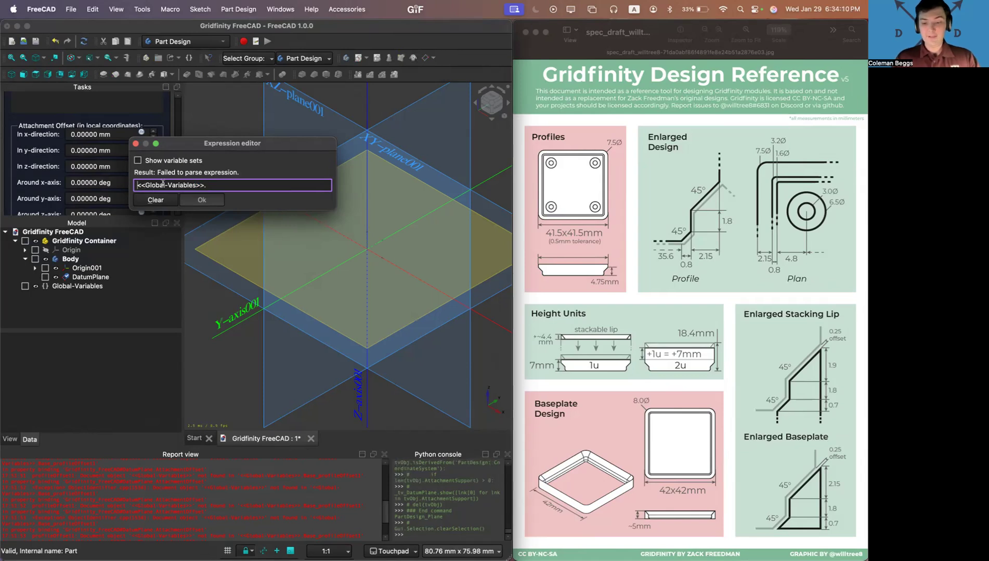
{"action": "key", "text": "shift+Right"}
{"action": "key", "text": "shift+Right"}
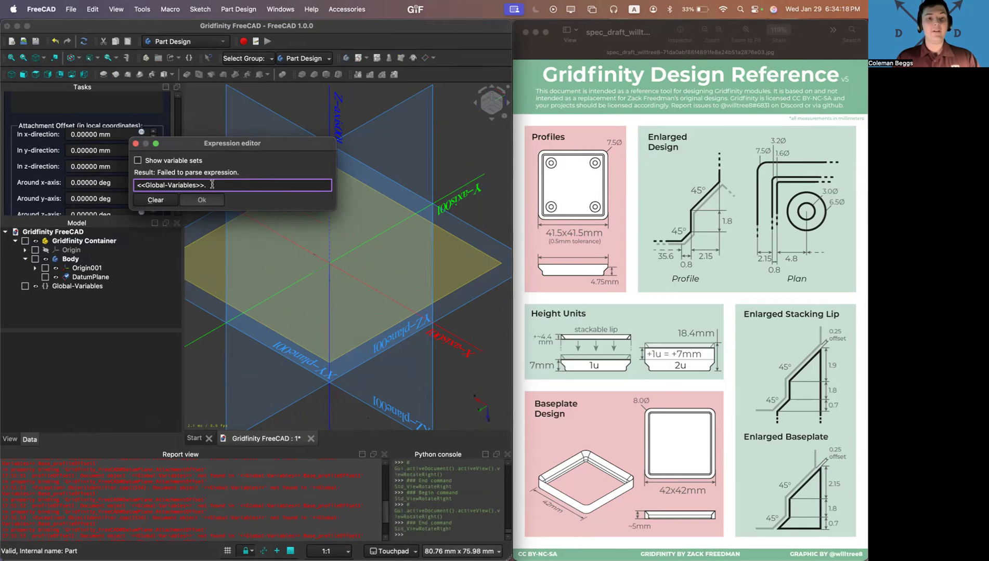
{"action": "key", "text": "BackSpace"}
{"action": "key", "text": "BackSpace"}
{"action": "key", "text": "BackSpace"}
{"action": "key", "text": "BackSpace"}
{"action": "key", "text": "BackSpace"}
{"action": "key", "text": "BackSpace"}
{"action": "key", "text": "BackSpace"}
{"action": "key", "text": "BackSpace"}
{"action": "key", "text": "BackSpace"}
{"action": "key", "text": "BackSpace"}
{"action": "key", "text": "BackSpace"}
{"action": "key", "text": "BackSpace"}
{"action": "key", "text": "BackSpace"}
{"action": "key", "text": "BackSpace"}
{"action": "key", "text": "BackSpace"}
{"action": "key", "text": "BackSpace"}
{"action": "key", "text": "BackSpace"}
{"action": "key", "text": "BackSpace"}
{"action": "key", "text": "BackSpace"}
{"action": "key", "text": "BackSpace"}
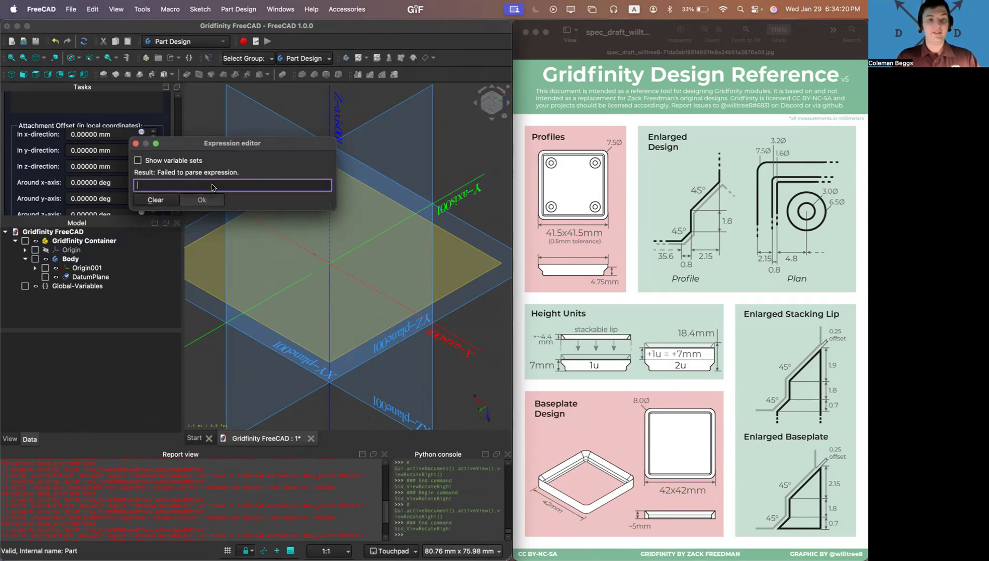
Bind the z offset to <<Global-Variables>>.Base_profileOffset1, raising the plane 0.8 mm
{"action": "type", "text": "va"}
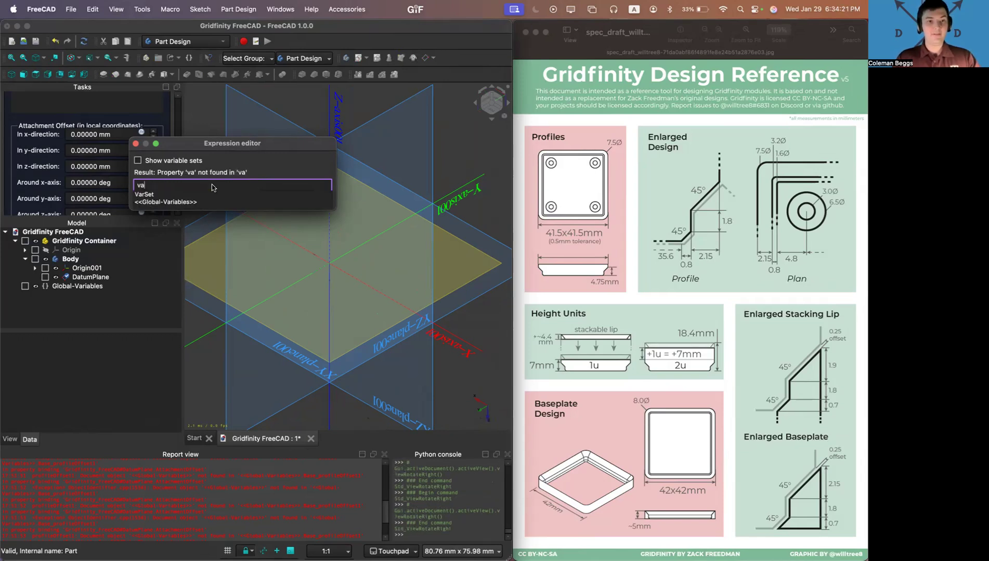
{"action": "left_click", "coordinate": [167, 202]}
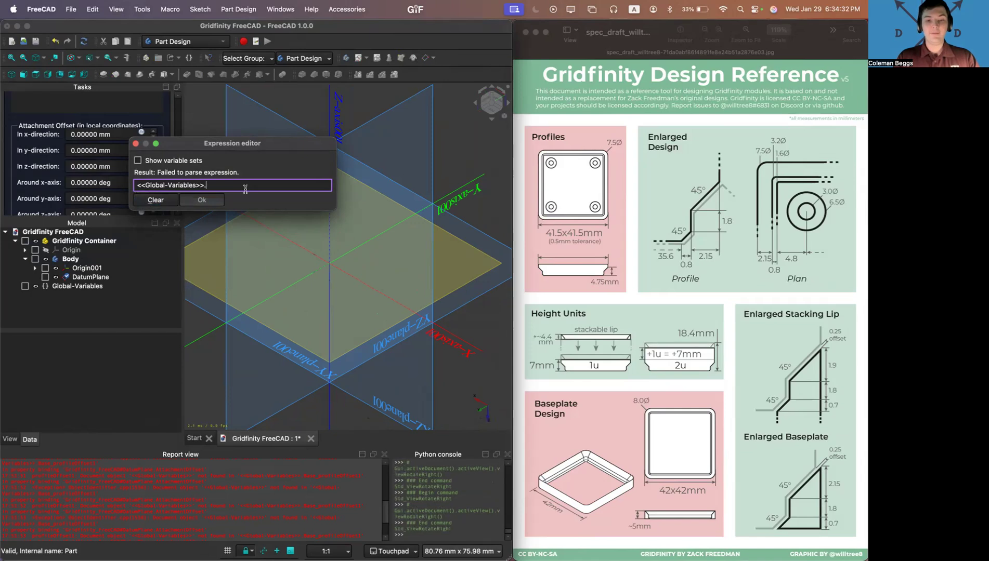
{"action": "type", "text": "p"}
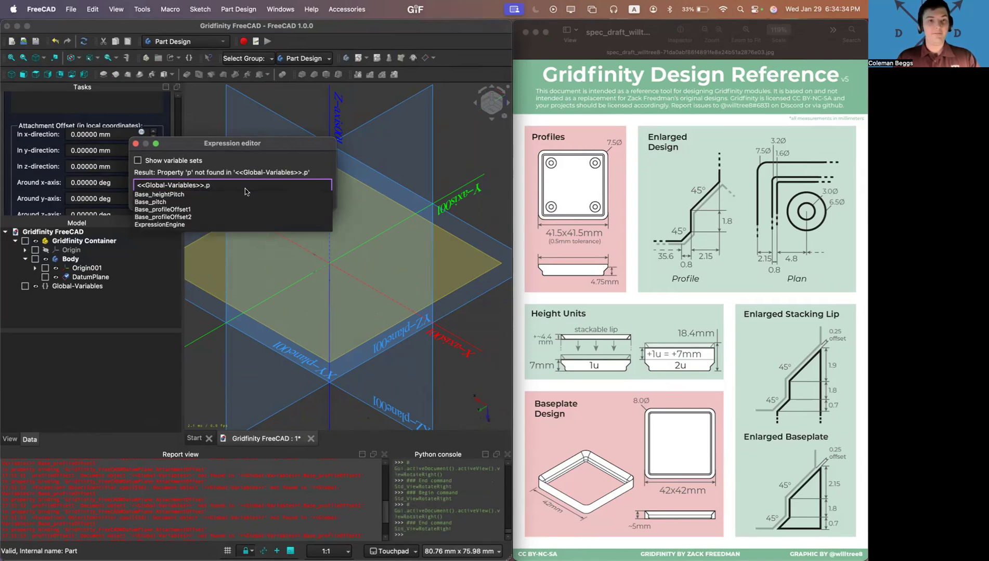
{"action": "key", "text": "Down"}
{"action": "key", "text": "Down"}
{"action": "key", "text": "Down"}
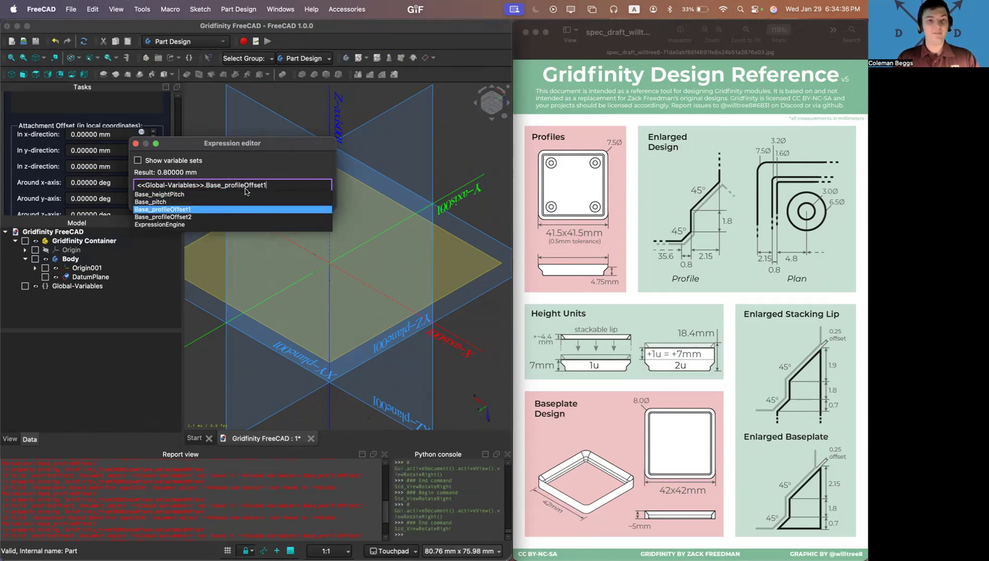
{"action": "key", "text": "Return"}
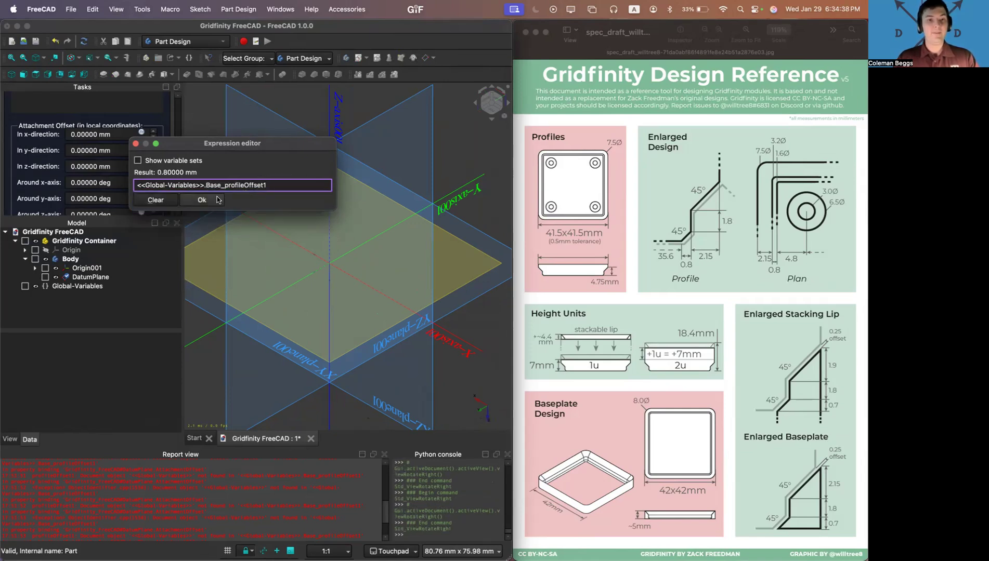
{"action": "left_click", "coordinate": [202, 200]}
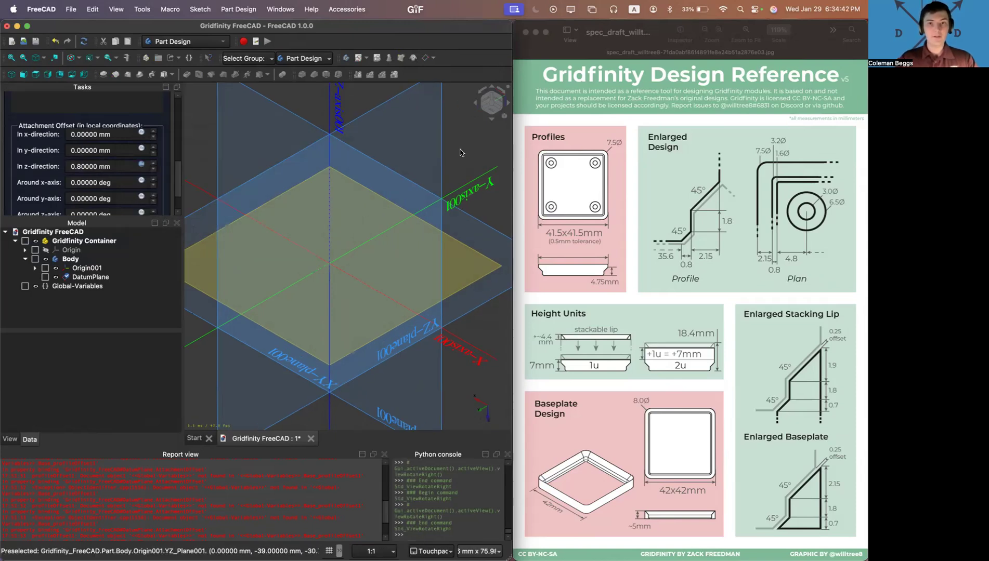
Switch to isometric view and confirm the datum plane's settings
{"action": "key", "text": "0"}
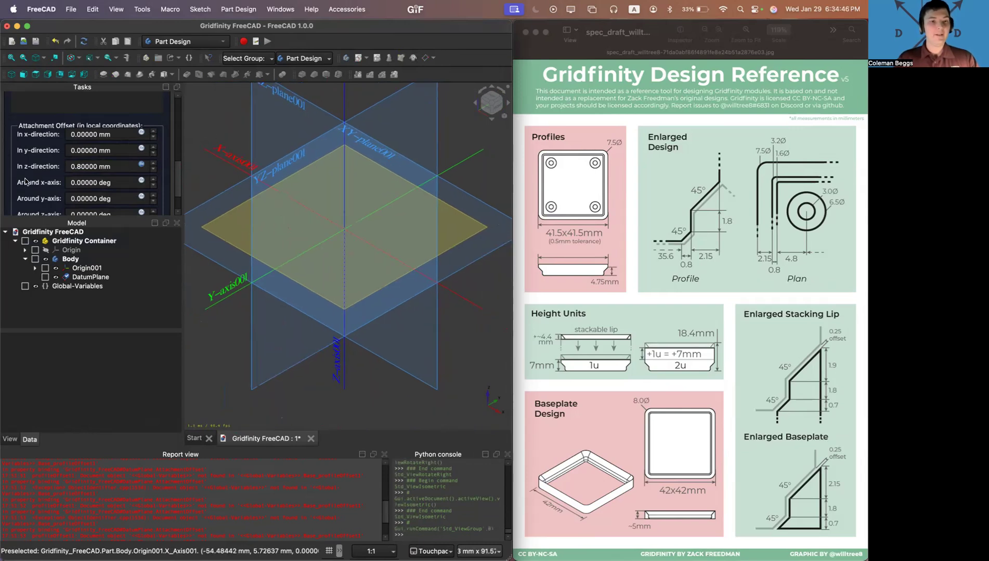
{"action": "scroll", "coordinate": [26, 181], "scroll_direction": "down", "scroll_amount": 3}
{"action": "scroll", "coordinate": [26, 179], "scroll_direction": "up", "scroll_amount": 2}
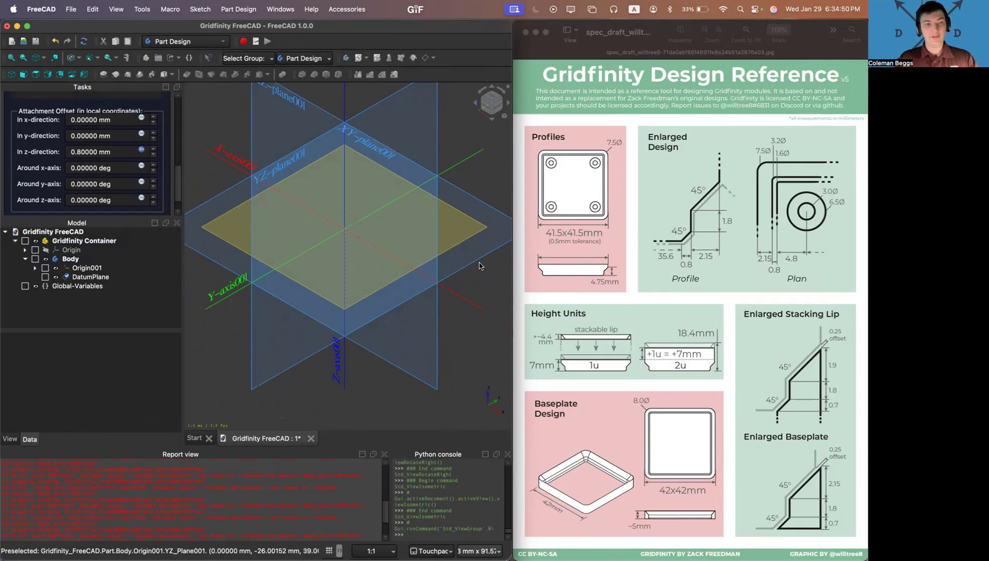
{"action": "scroll", "coordinate": [15, 157], "scroll_direction": "up", "scroll_amount": 5}
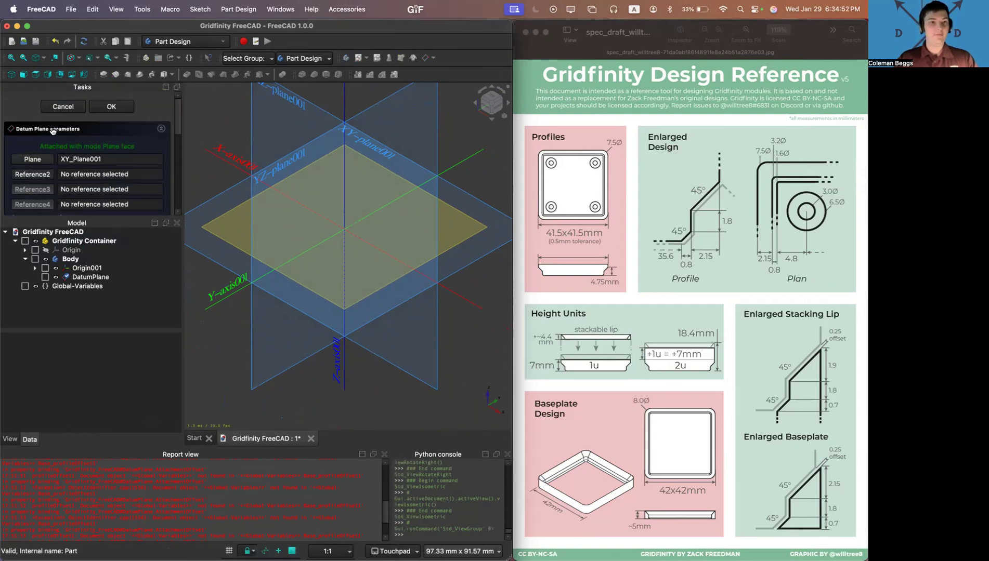
{"action": "left_click", "coordinate": [123, 108]}
Rename the DatumPlane to profileOffset1
{"action": "left_click", "coordinate": [88, 279]}
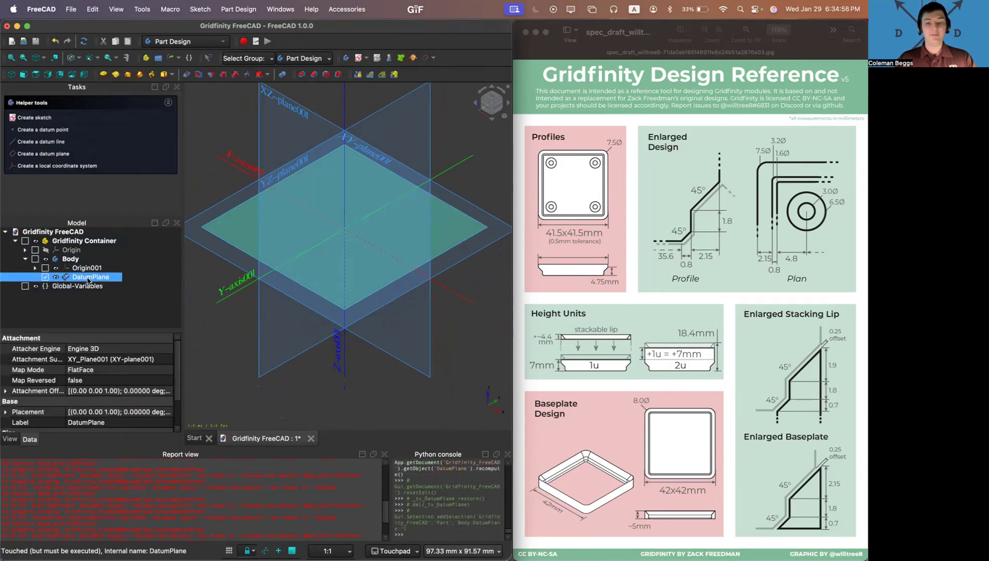
{"action": "left_click", "coordinate": [89, 278]}
{"action": "type", "text": "Pri"}
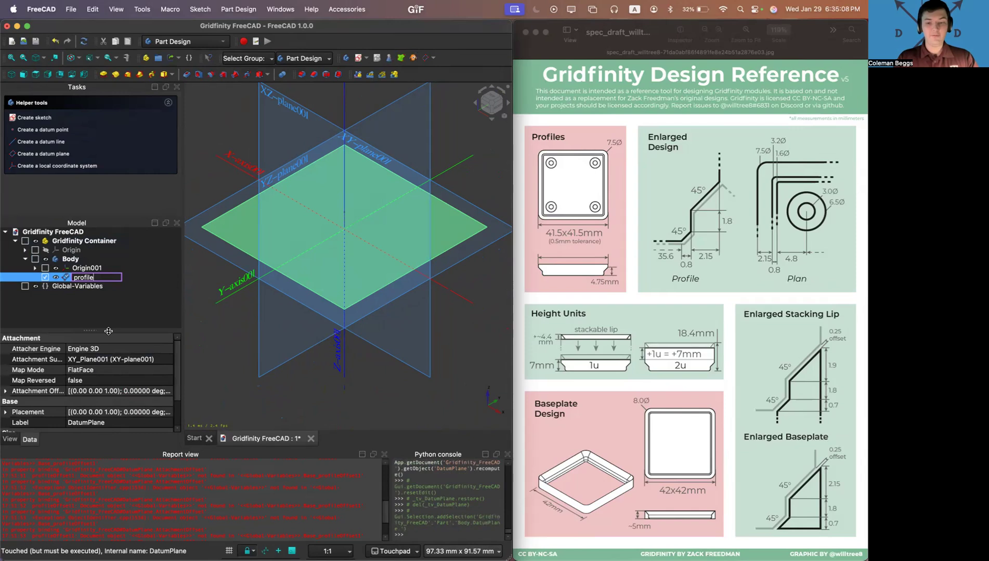
{"action": "type", "text": "t"}
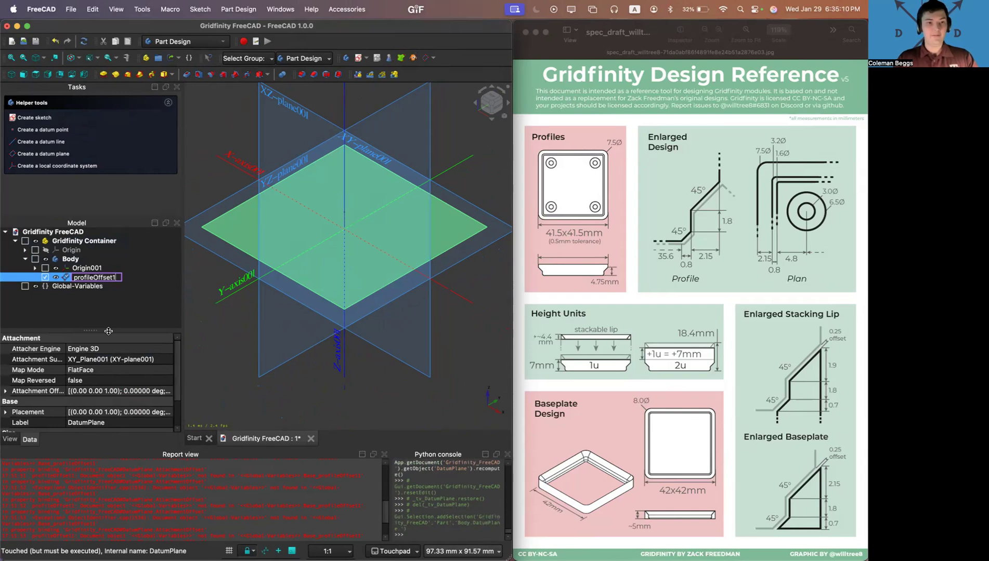
{"action": "key", "text": "Return"}
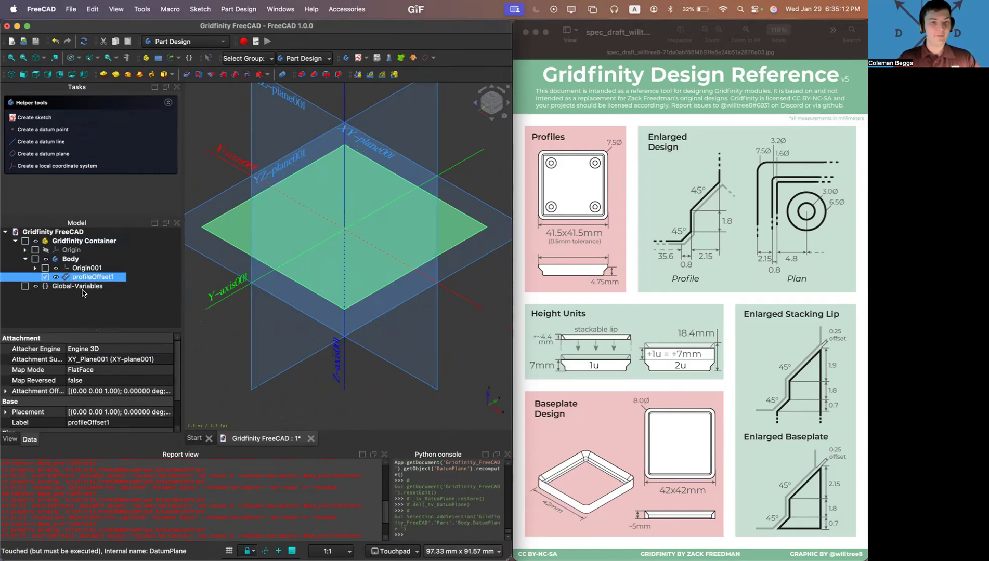
Hide the body's Origin001 planes
{"action": "left_click", "coordinate": [203, 172]}
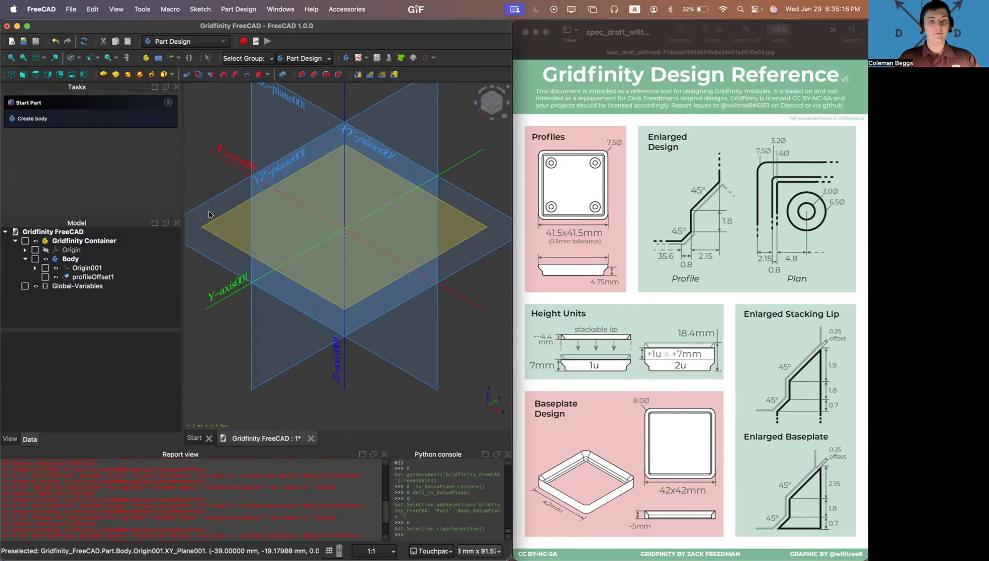
{"action": "left_click", "coordinate": [84, 269]}
{"action": "key", "text": "space"}
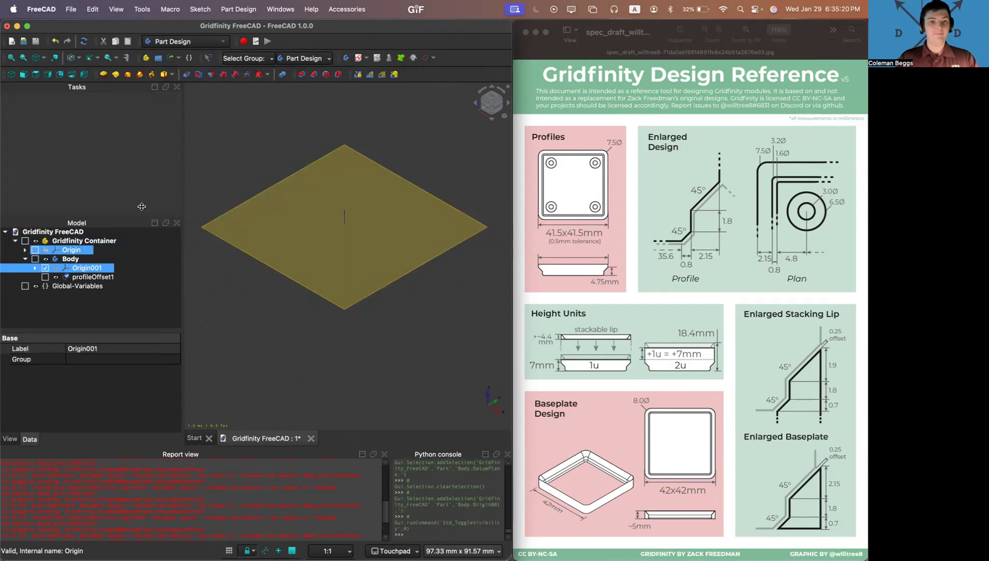
Select profileOffset1, start a new datum plane, then cancel its creation
{"action": "left_click", "coordinate": [224, 147]}
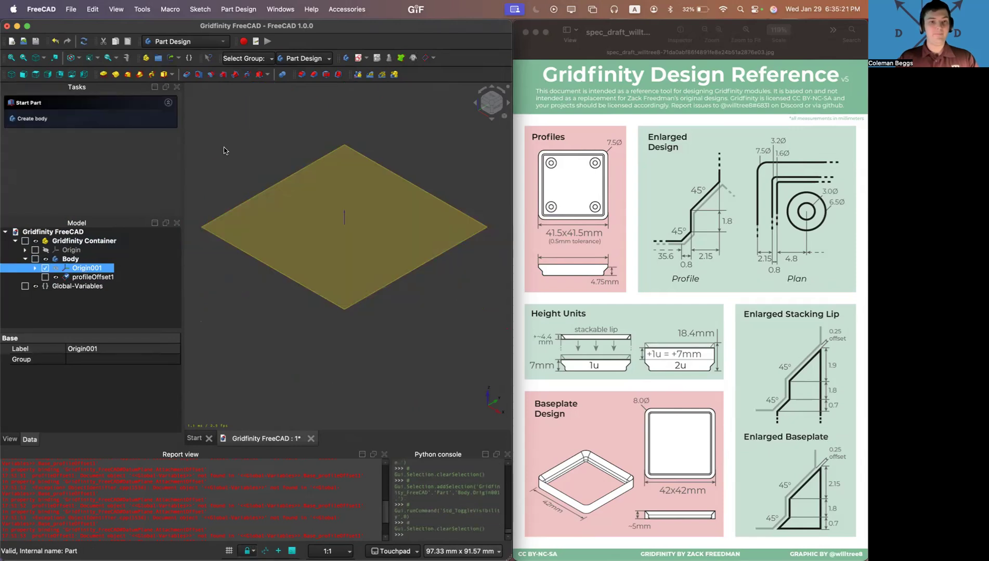
{"action": "left_click", "coordinate": [219, 219]}
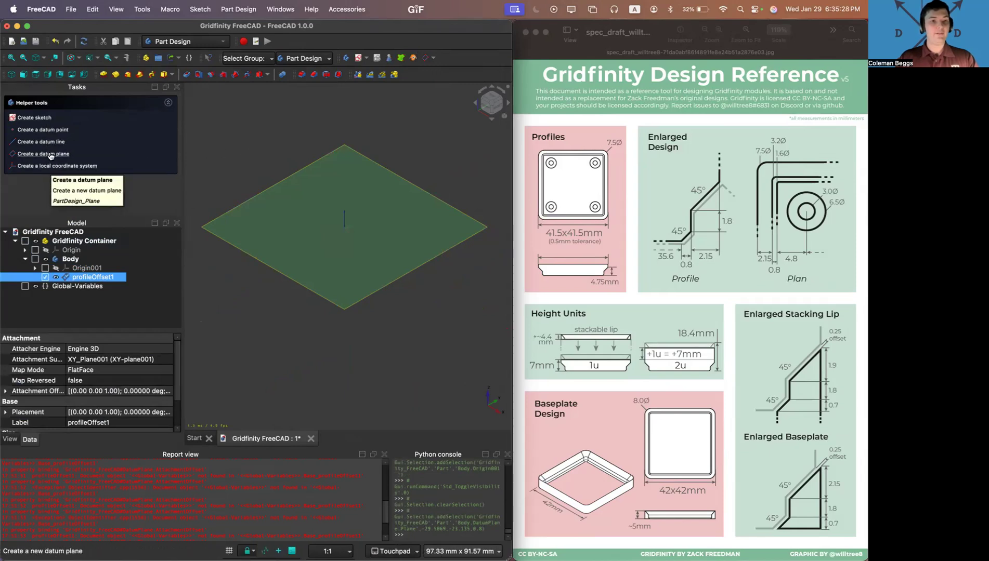
{"action": "left_click", "coordinate": [48, 153]}
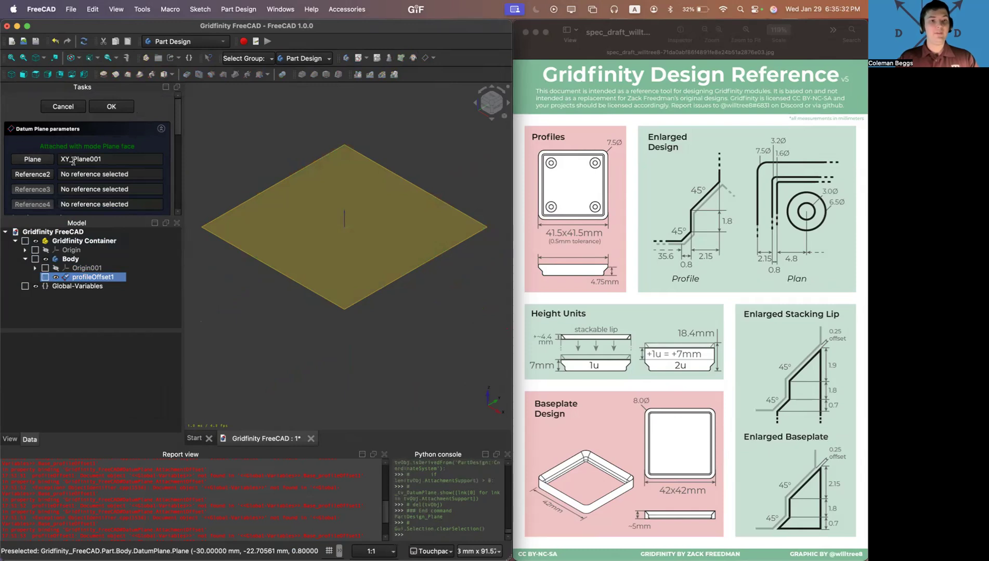
{"action": "left_click", "coordinate": [46, 160]}
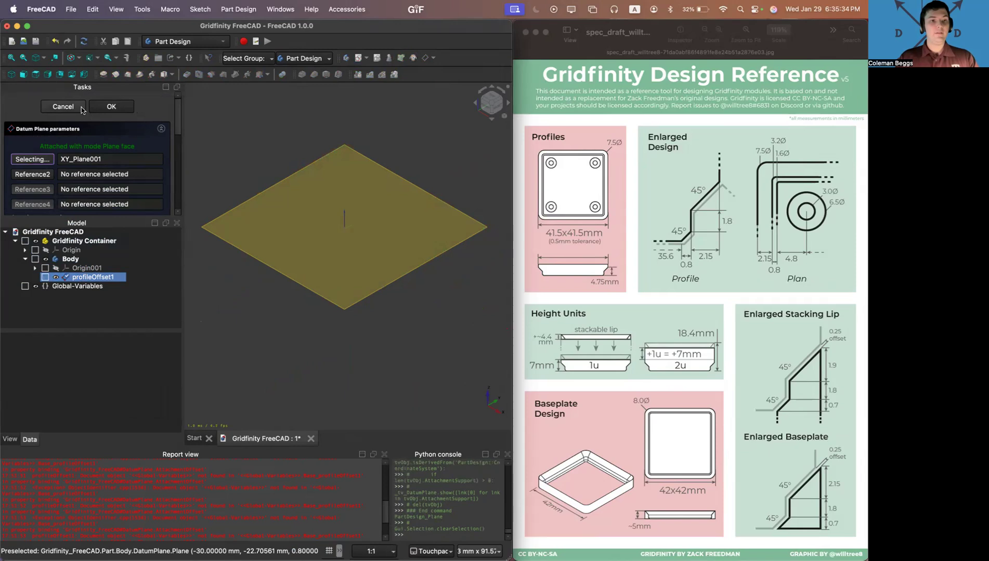
{"action": "left_click", "coordinate": [63, 106]}
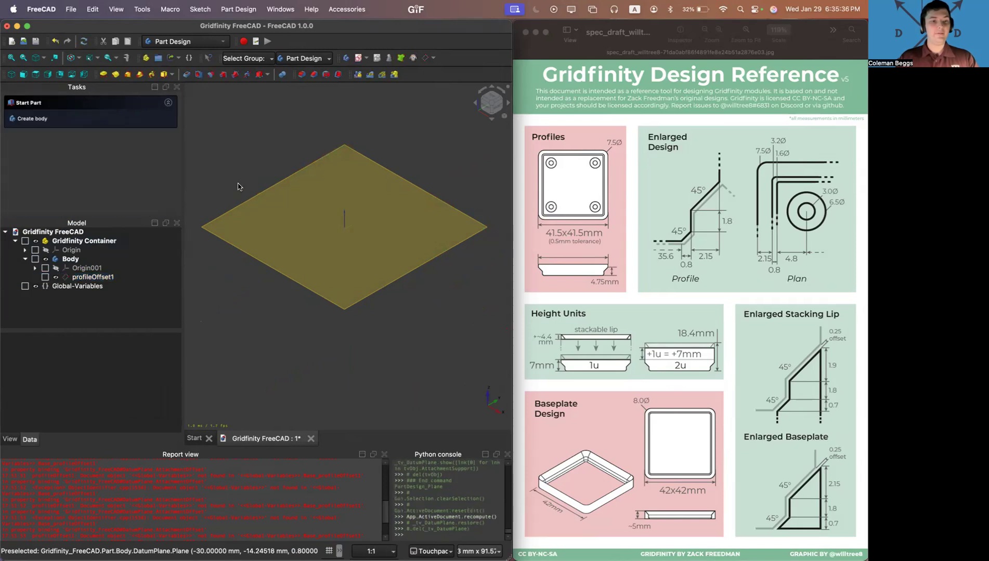
Create DatumPlane001 attached in Plane face mode to profileOffset1
{"action": "left_click", "coordinate": [433, 58]}
{"action": "left_click", "coordinate": [437, 69]}
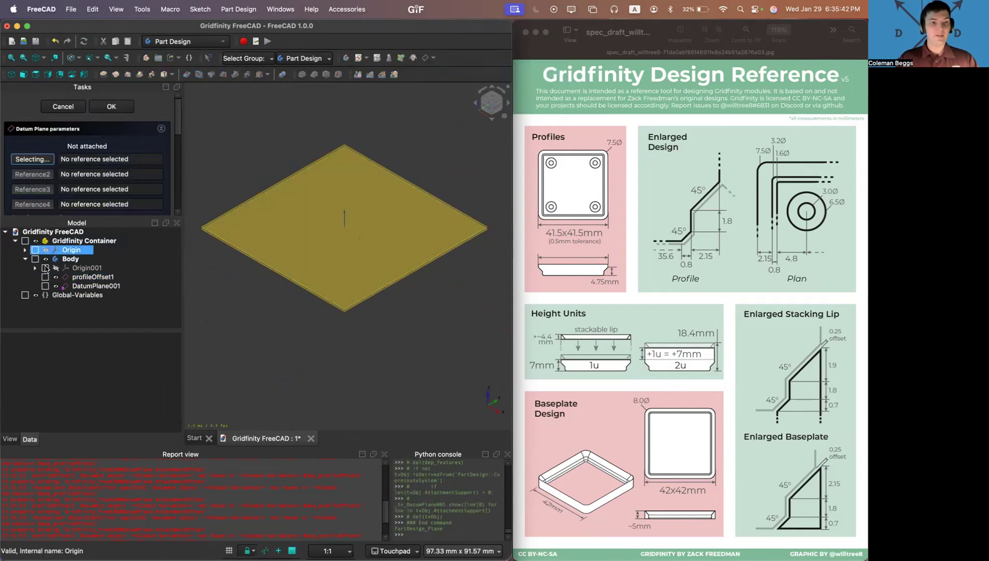
{"action": "left_click", "coordinate": [79, 288]}
{"action": "left_click", "coordinate": [85, 278]}
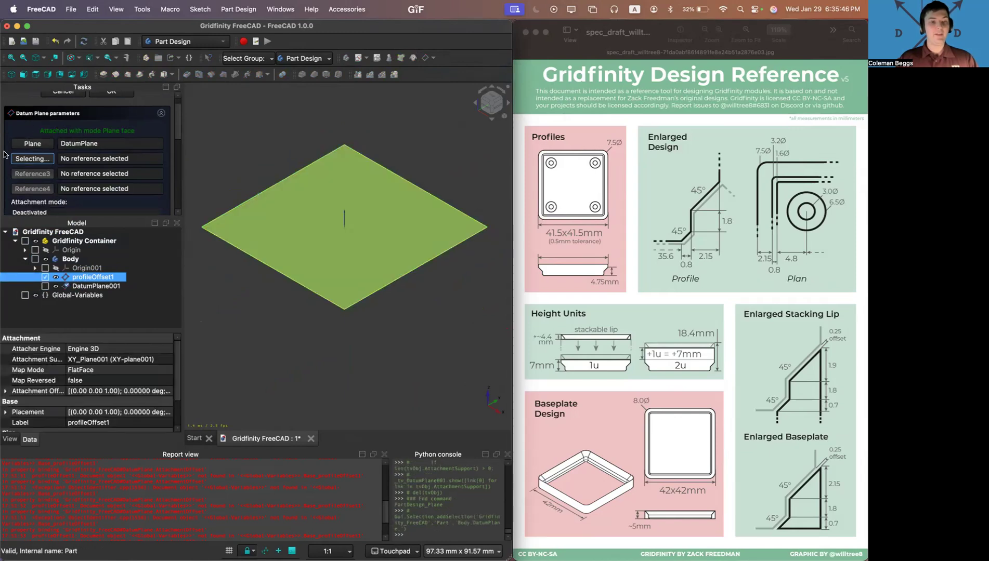
{"action": "scroll", "coordinate": [4, 155], "scroll_direction": "down", "scroll_amount": 3}
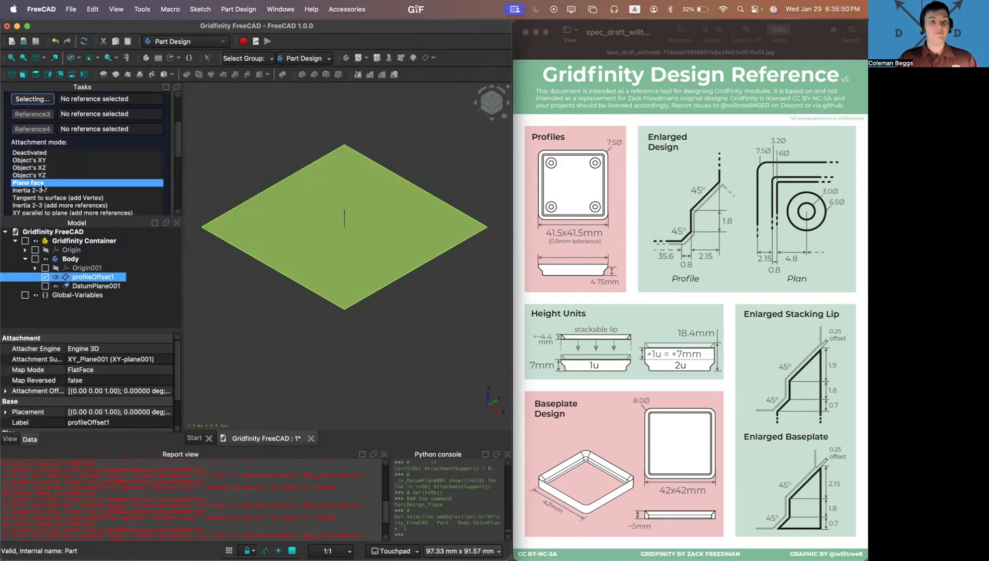
{"action": "scroll", "coordinate": [6, 183], "scroll_direction": "down", "scroll_amount": 5}
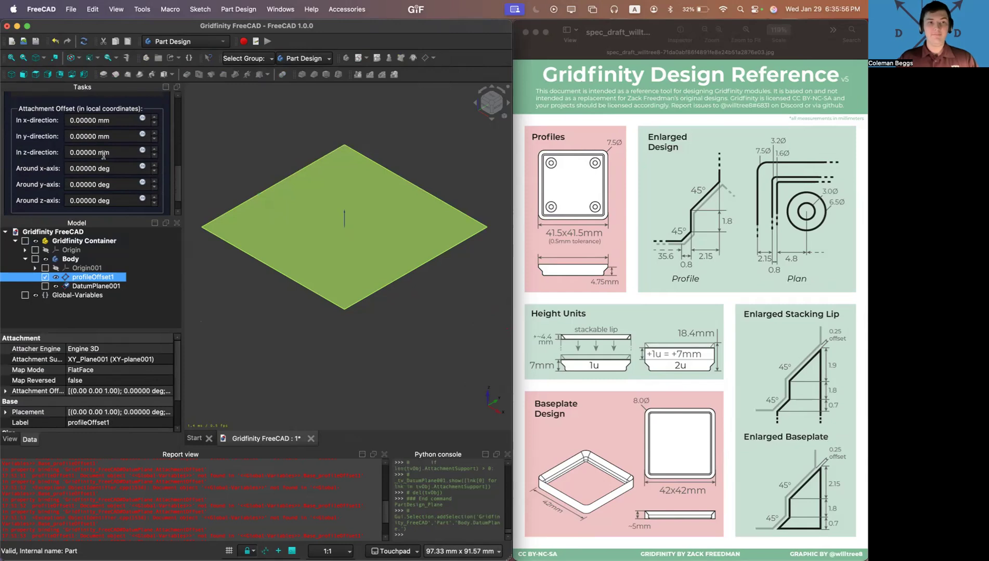
Set DatumPlane001's z offset to <<Global-Variables>>.Base_profileOffset2 (1.8 mm) and confirm the plane
{"action": "left_click", "coordinate": [142, 150]}
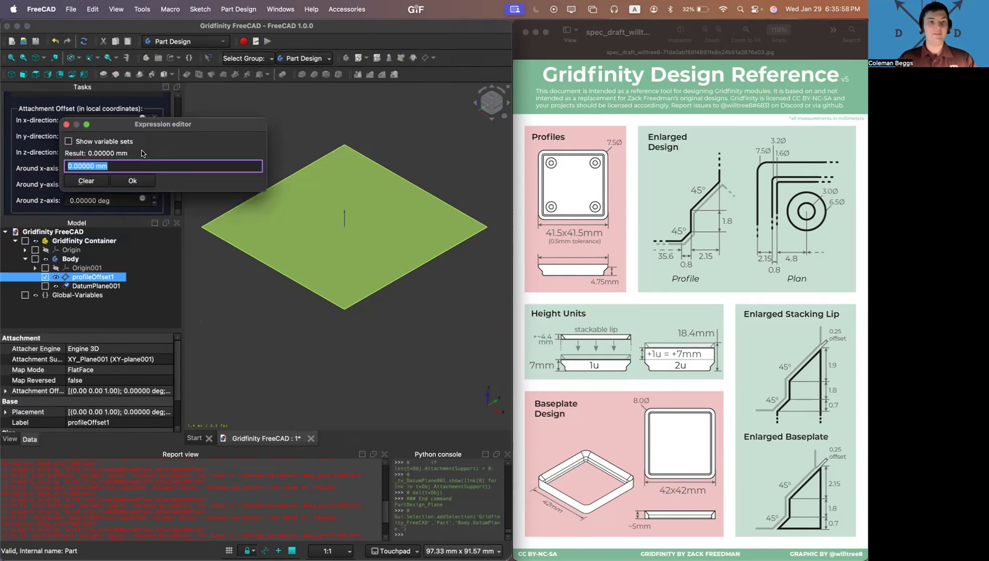
{"action": "type", "text": "f"}
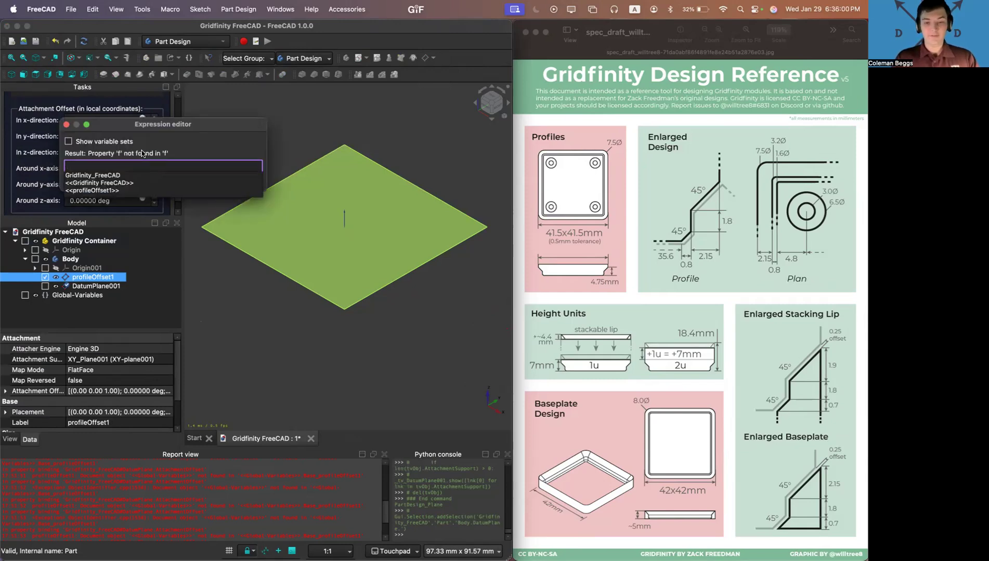
{"action": "type", "text": "glo"}
{"action": "key", "text": "Down"}
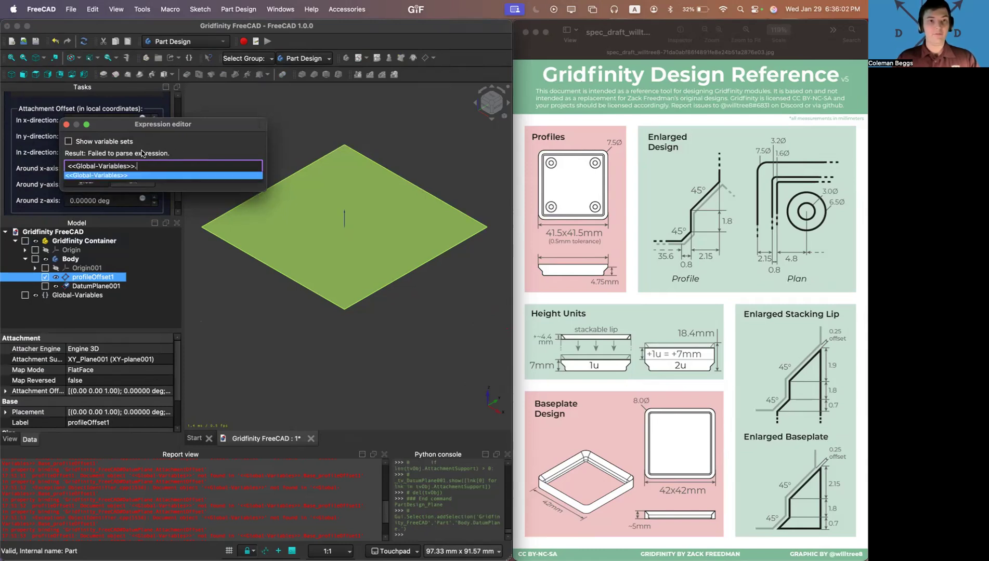
{"action": "key", "text": "Return"}
{"action": "type", "text": ".pro"}
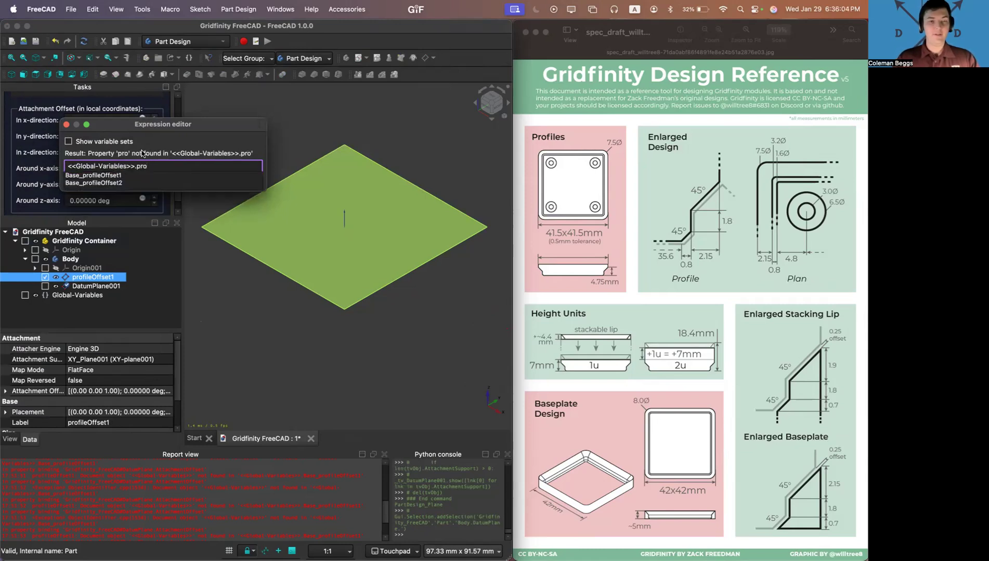
{"action": "key", "text": "Down"}
{"action": "key", "text": "Down"}
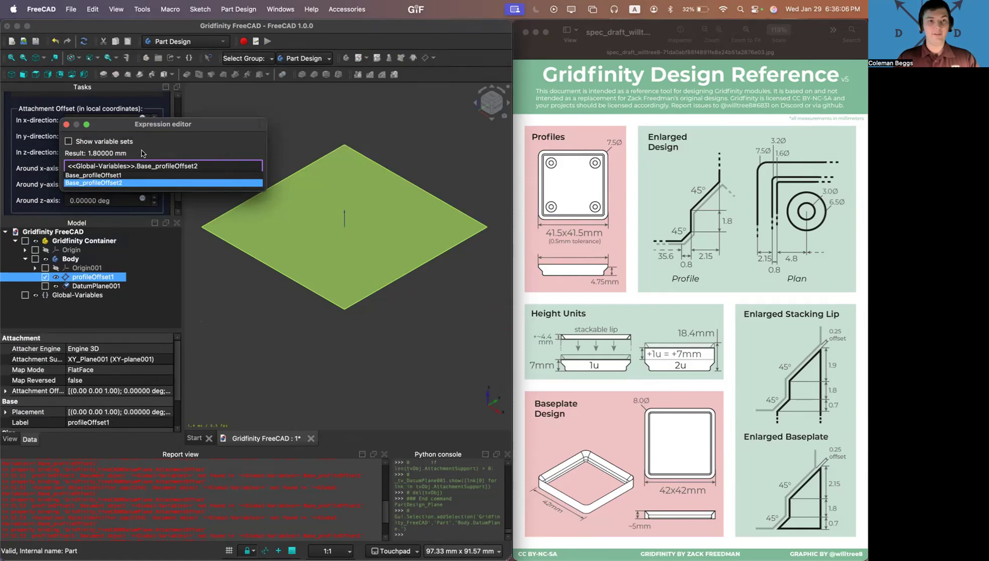
{"action": "key", "text": "Return"}
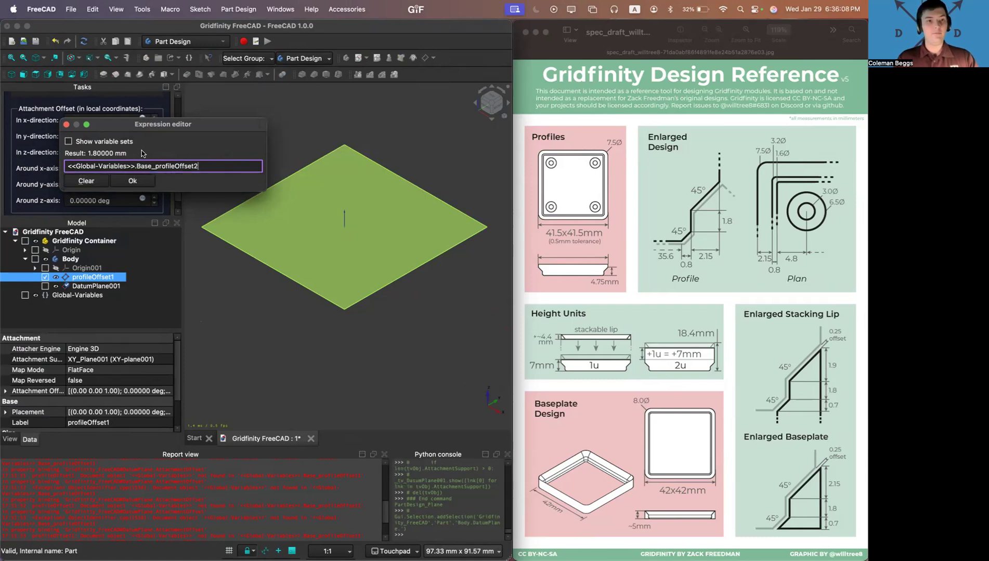
{"action": "left_click", "coordinate": [141, 181]}
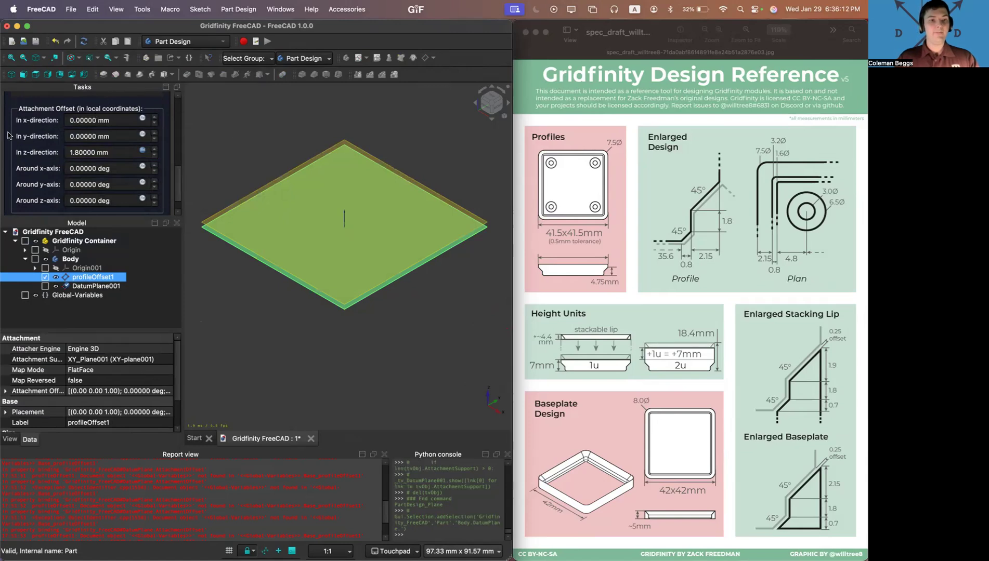
{"action": "scroll", "coordinate": [96, 142], "scroll_direction": "up", "scroll_amount": 5}
{"action": "scroll", "coordinate": [96, 143], "scroll_direction": "up", "scroll_amount": 5}
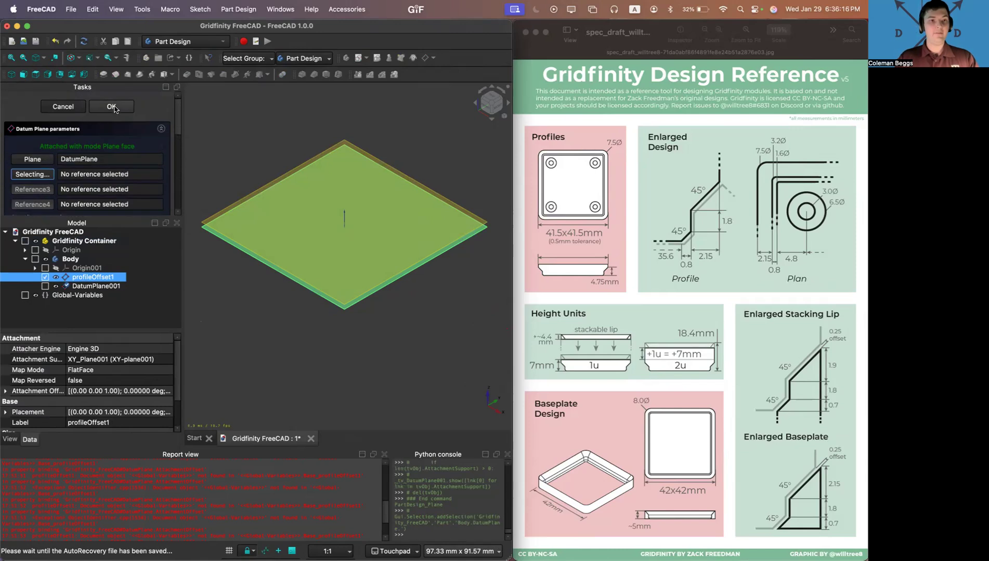
{"action": "left_click", "coordinate": [113, 107]}
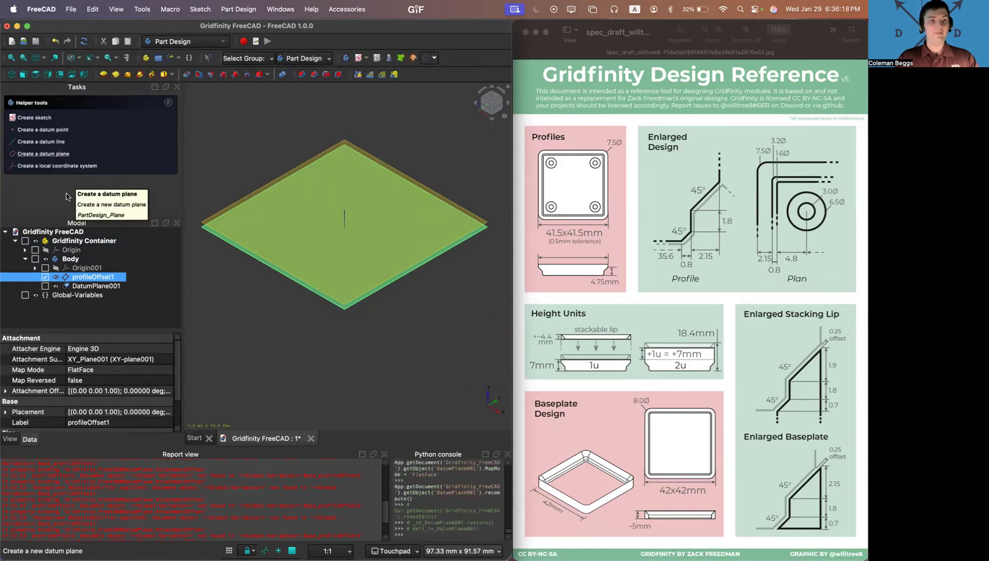
Add a Length property profileOffset3 in group Base to Global-Variables
{"action": "left_click", "coordinate": [52, 296]}
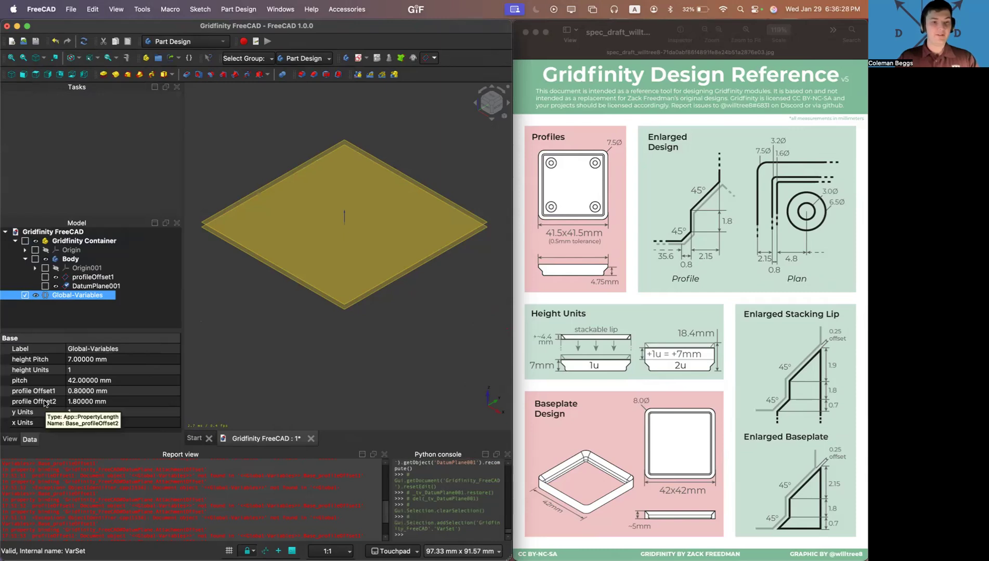
{"action": "right_click", "coordinate": [45, 403]}
{"action": "left_click", "coordinate": [61, 410]}
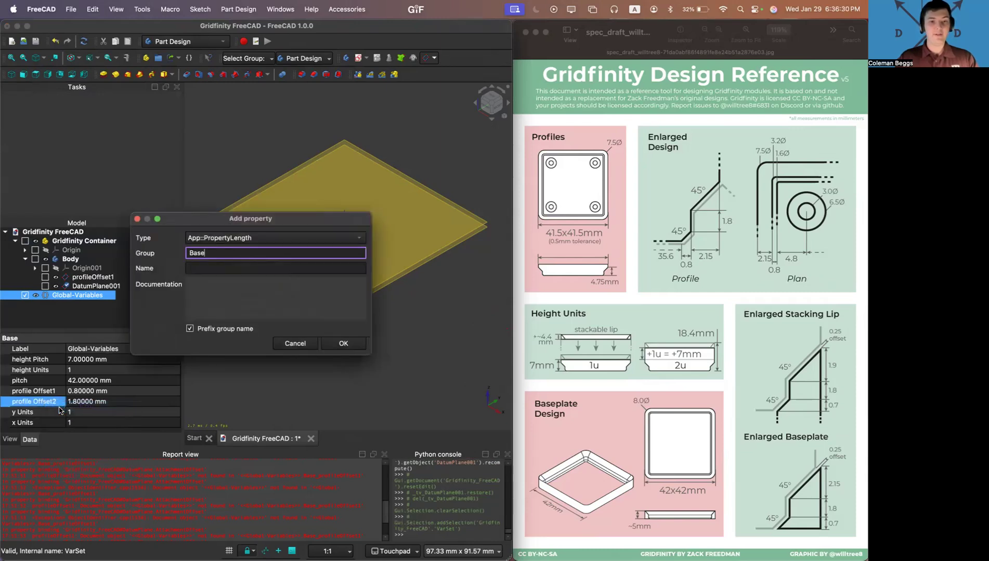
{"action": "left_click", "coordinate": [220, 272]}
{"action": "type", "text": "profileOffset3"}
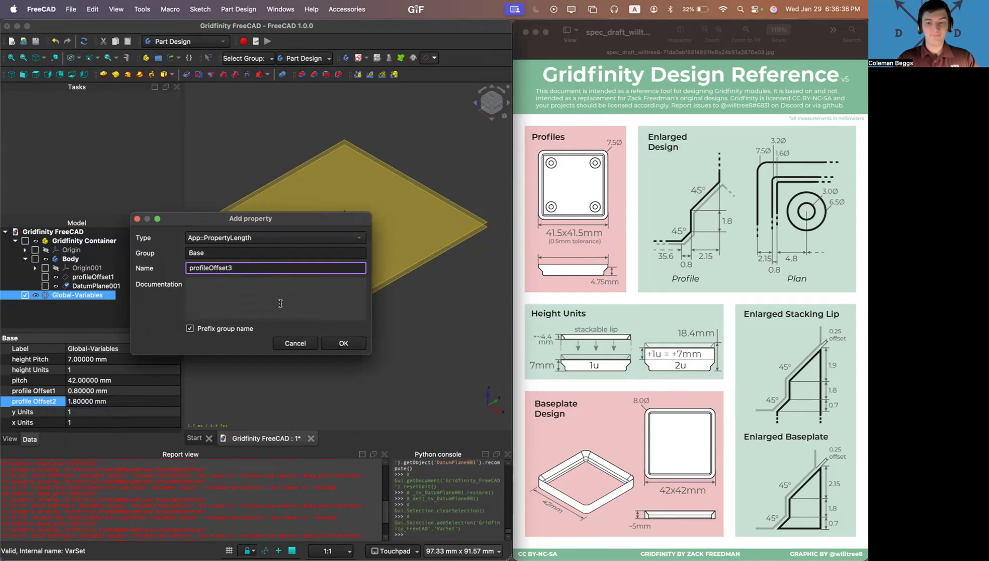
{"action": "key", "text": "Return"}
Set profileOffset3 to 2.15 mm and save the document
{"action": "left_click", "coordinate": [96, 412]}
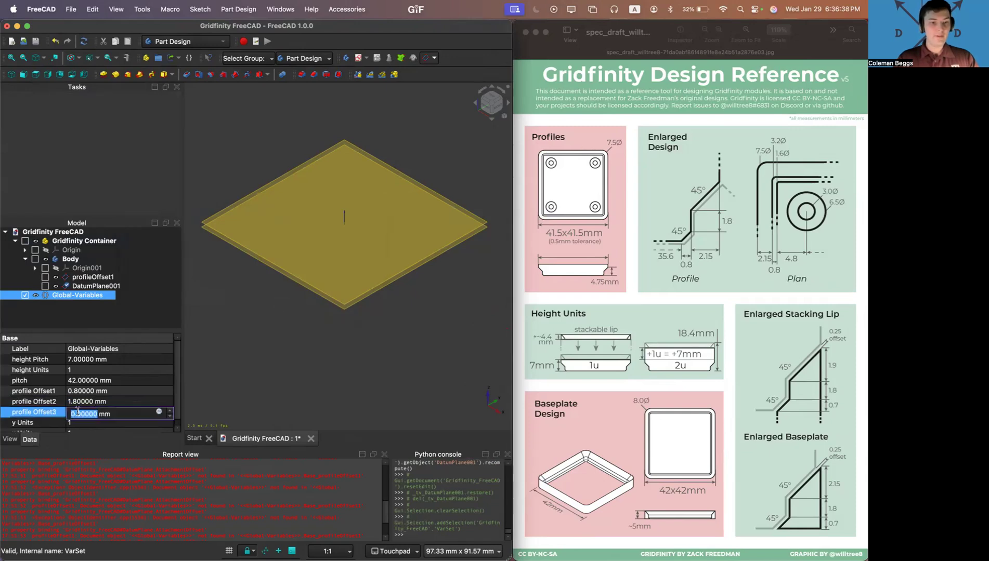
{"action": "left_click", "coordinate": [82, 415]}
{"action": "key", "text": "BackSpace"}
{"action": "key", "text": "BackSpace"}
{"action": "type", "text": "2.15"}
{"action": "key", "text": "Return"}
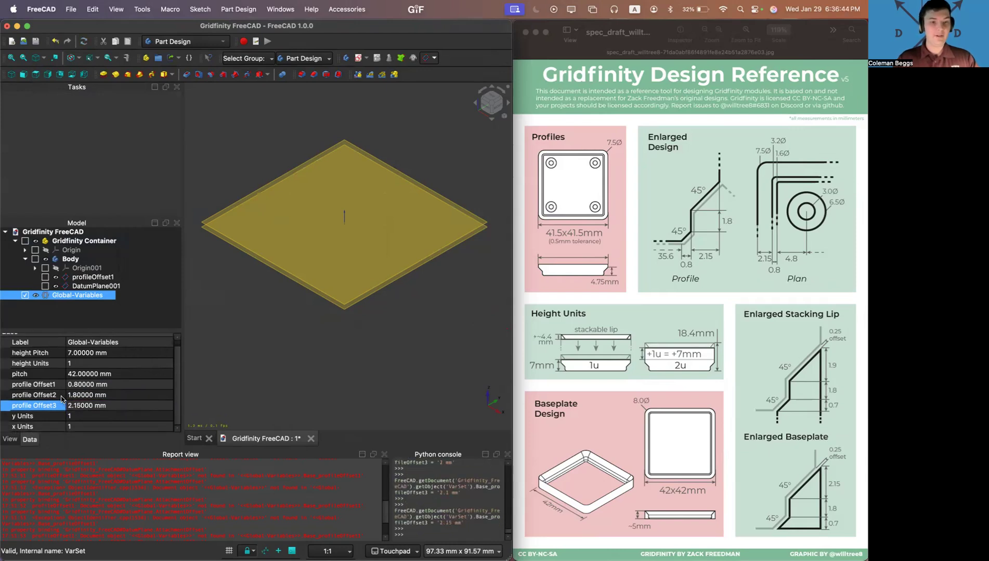
{"action": "key", "text": "super+s"}
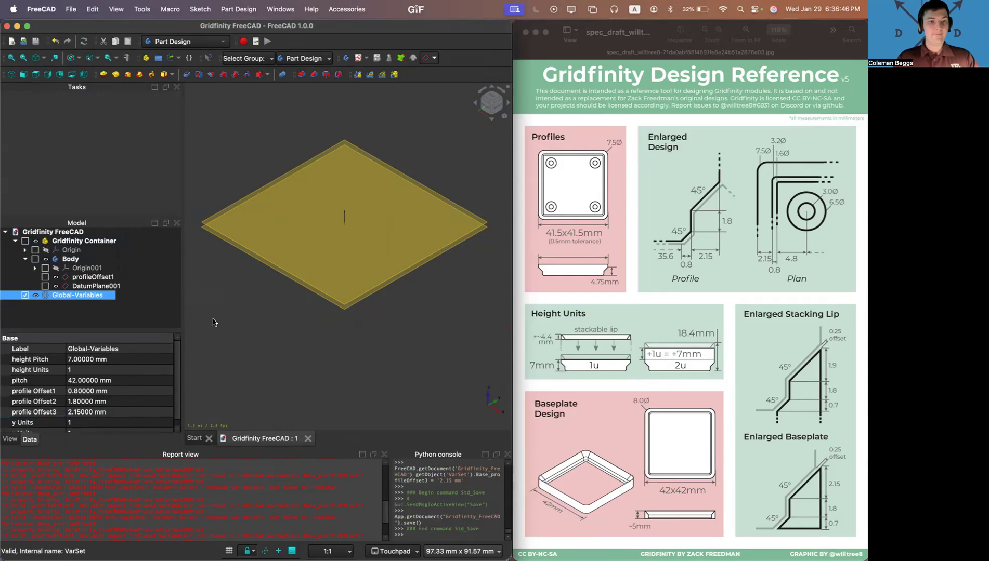
{"action": "left_click", "coordinate": [110, 287]}
Rename DatumPlane001 to profileOffset2
{"action": "left_click", "coordinate": [110, 287]}
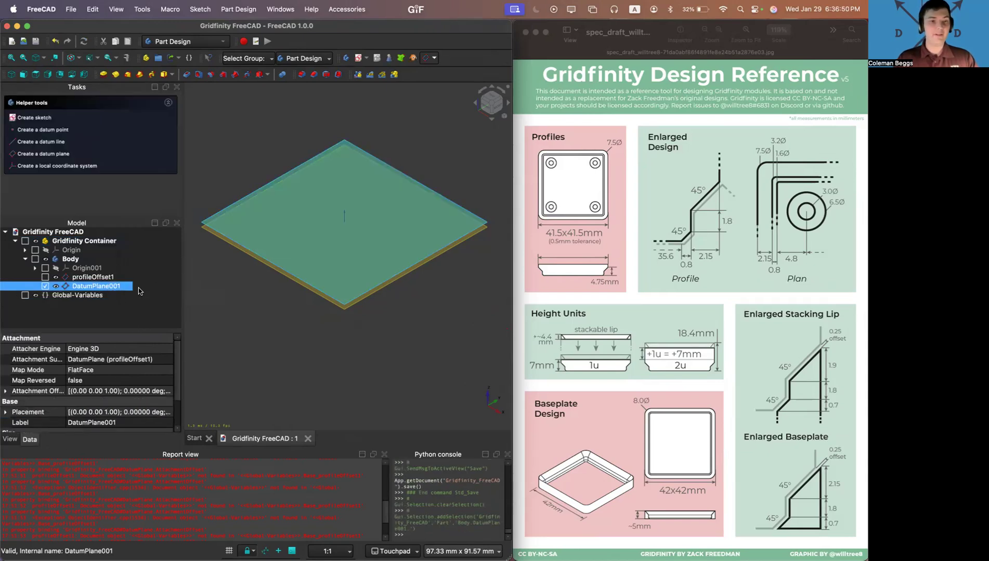
{"action": "key", "text": "F2"}
{"action": "type", "text": "profil"}
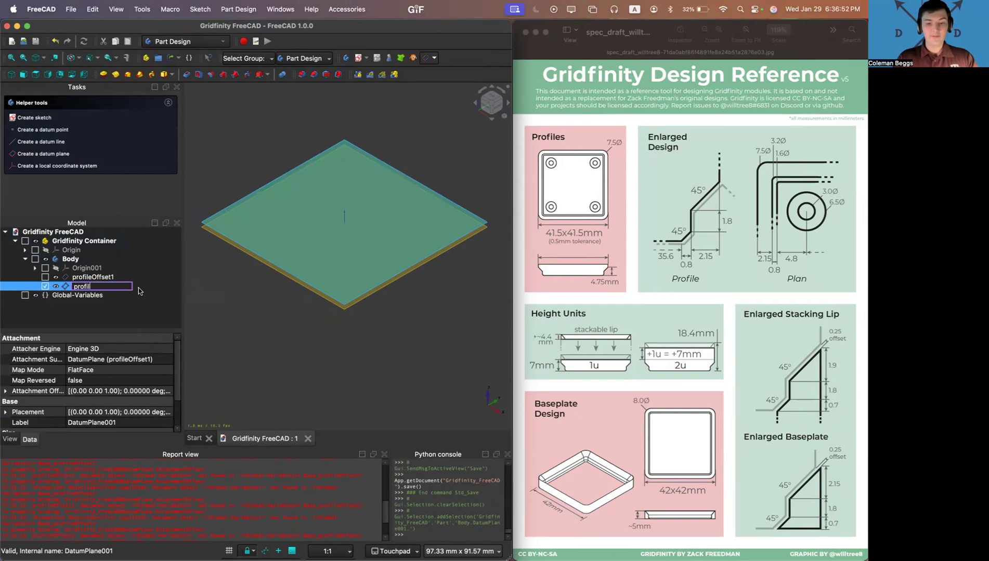
{"action": "type", "text": "eOffset"}
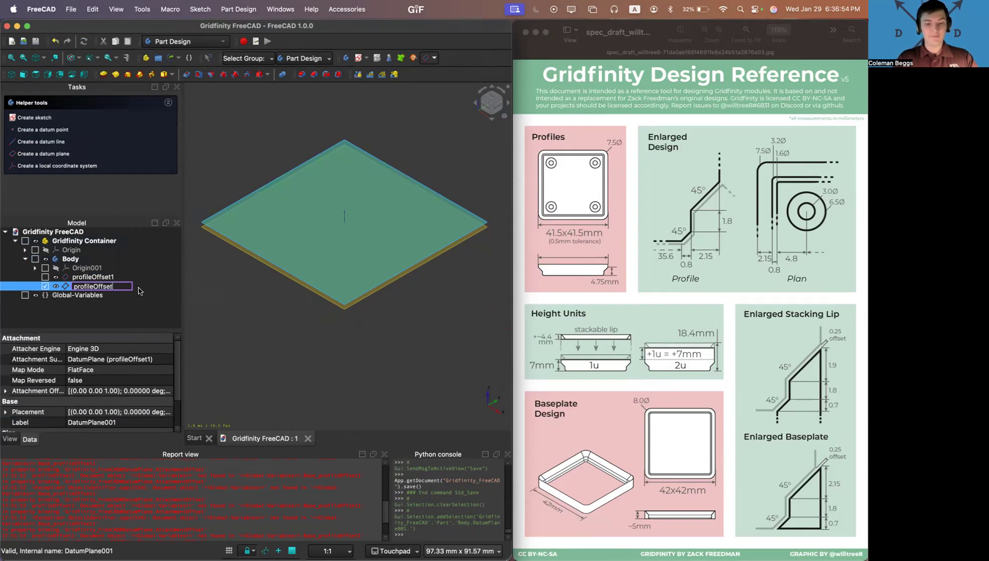
{"action": "type", "text": "2"}
{"action": "key", "text": "Return"}
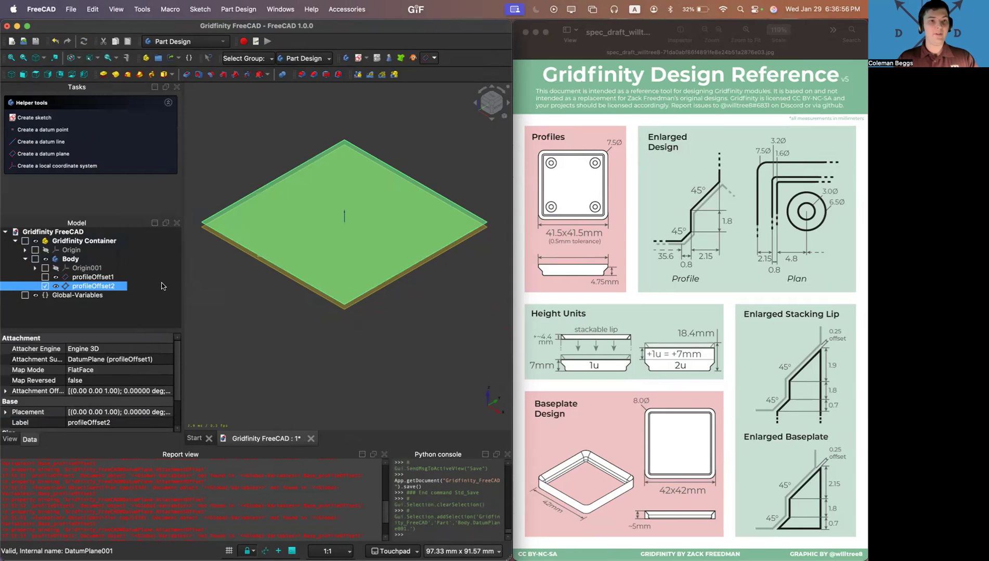
{"action": "left_click", "coordinate": [236, 299]}
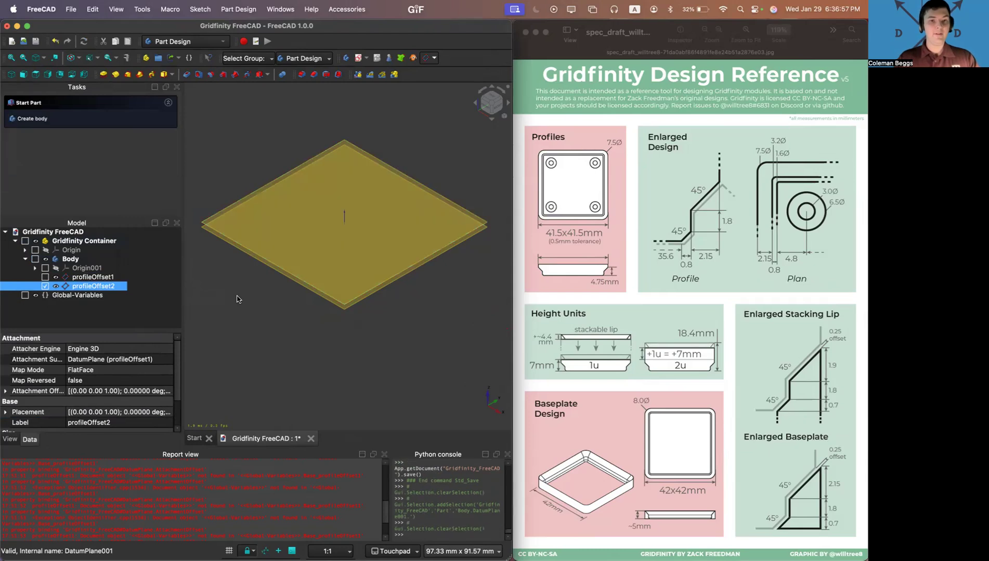
Create DatumPlane002 attached in Plane face mode to profileOffset2
{"action": "left_click", "coordinate": [434, 59]}
{"action": "left_click", "coordinate": [438, 70]}
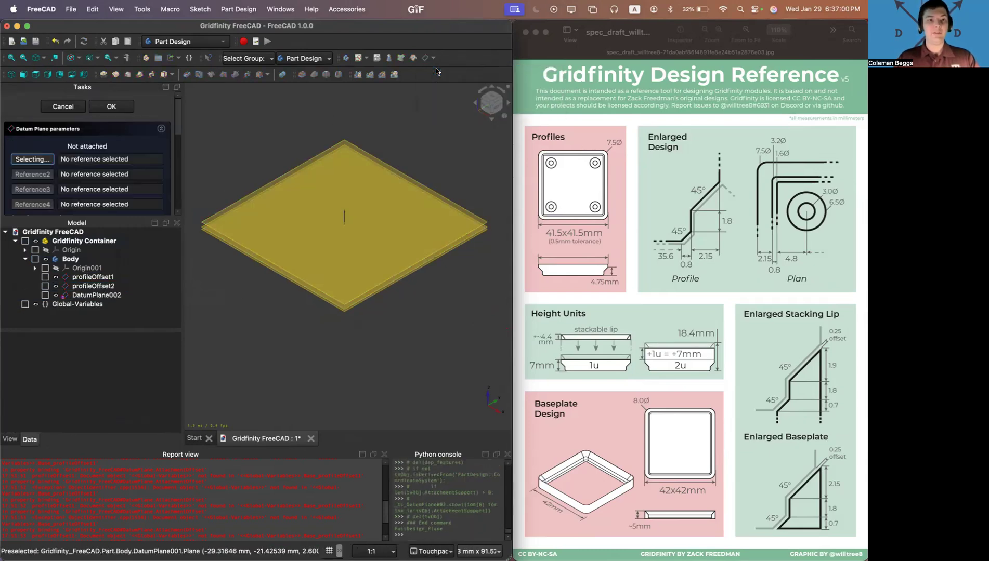
{"action": "scroll", "coordinate": [35, 136], "scroll_direction": "down", "scroll_amount": 3}
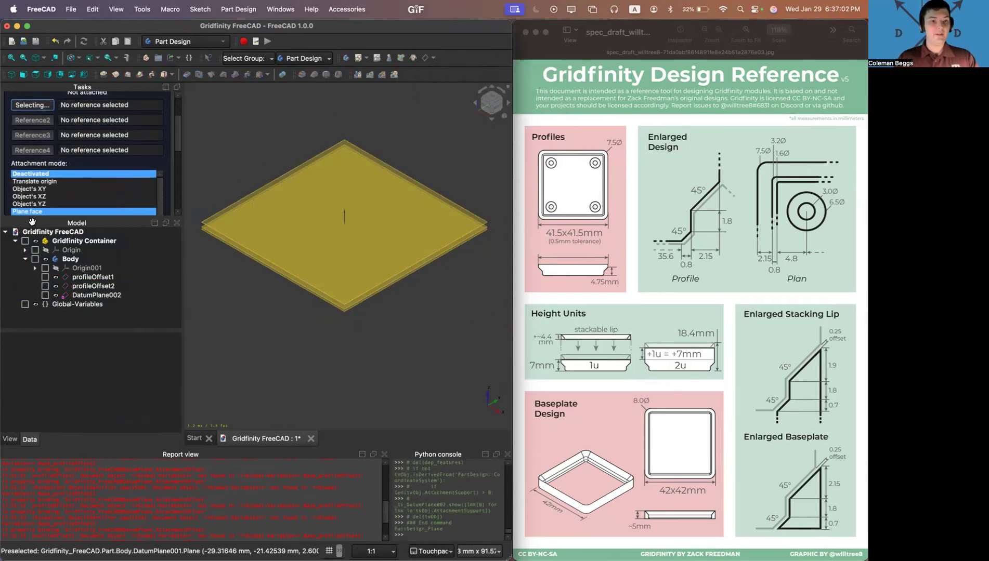
{"action": "left_click", "coordinate": [73, 287]}
{"action": "left_click", "coordinate": [73, 286]}
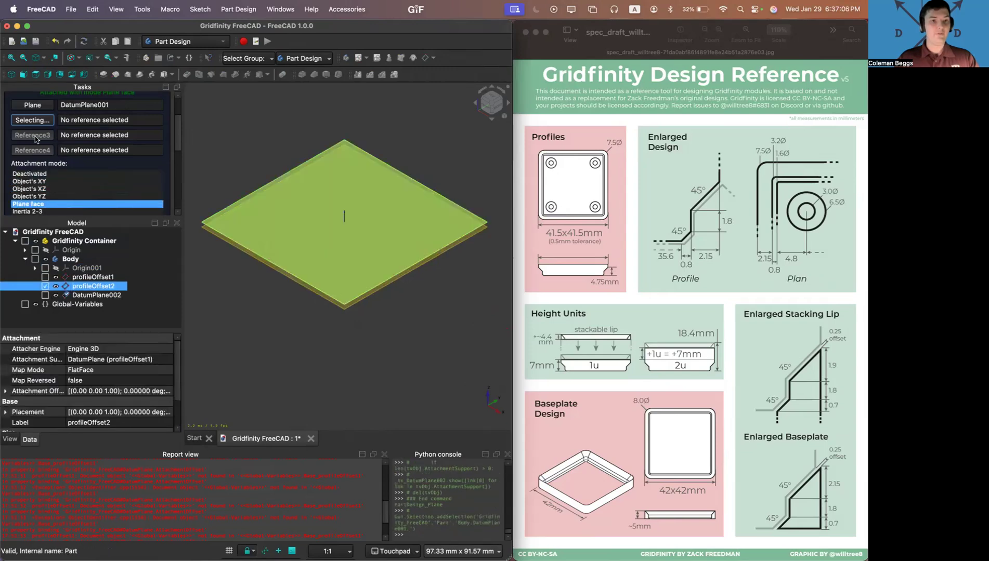
{"action": "scroll", "coordinate": [5, 157], "scroll_direction": "up", "scroll_amount": 3}
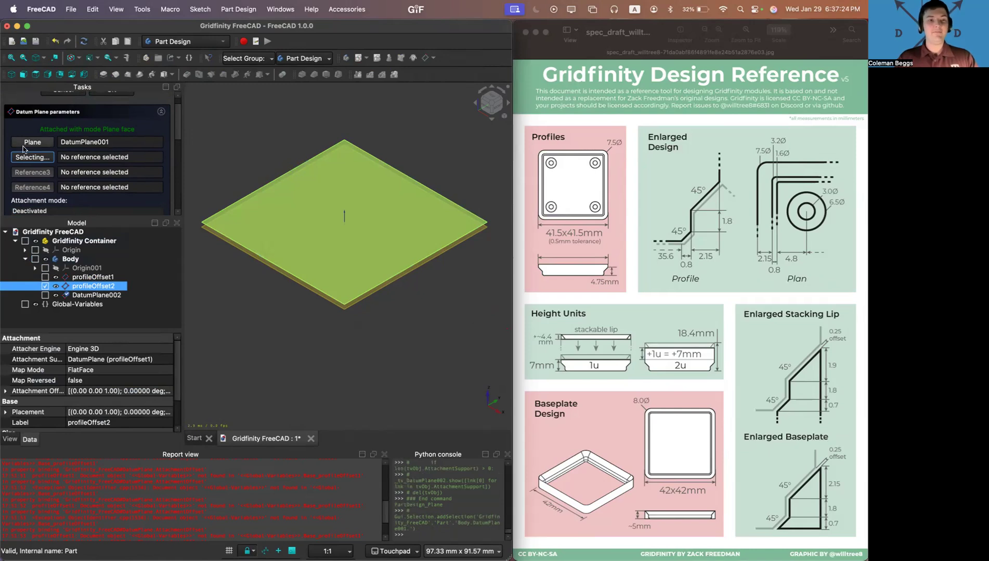
{"action": "scroll", "coordinate": [8, 178], "scroll_direction": "down", "scroll_amount": 3}
{"action": "scroll", "coordinate": [8, 178], "scroll_direction": "down", "scroll_amount": 2}
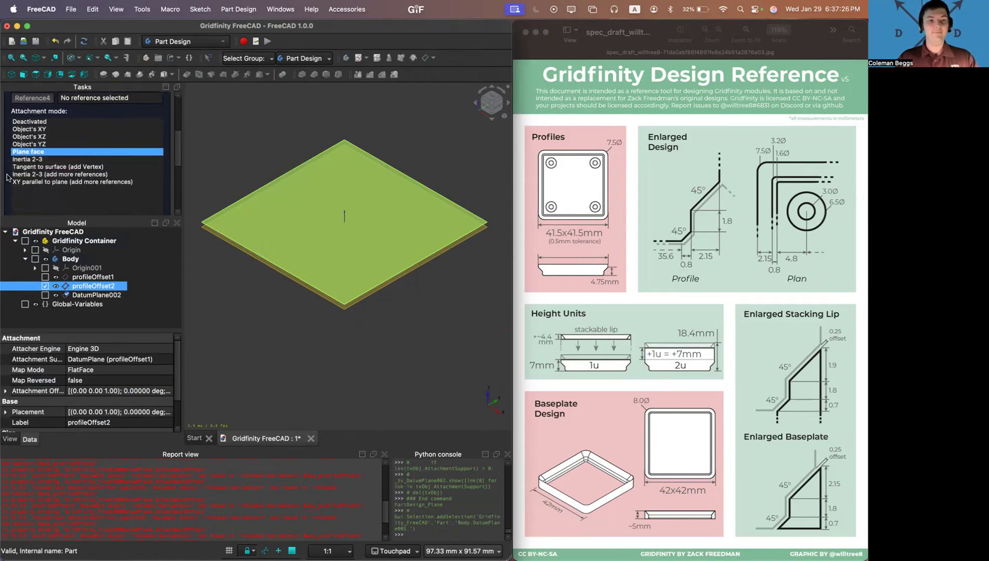
{"action": "scroll", "coordinate": [7, 177], "scroll_direction": "down", "scroll_amount": 5}
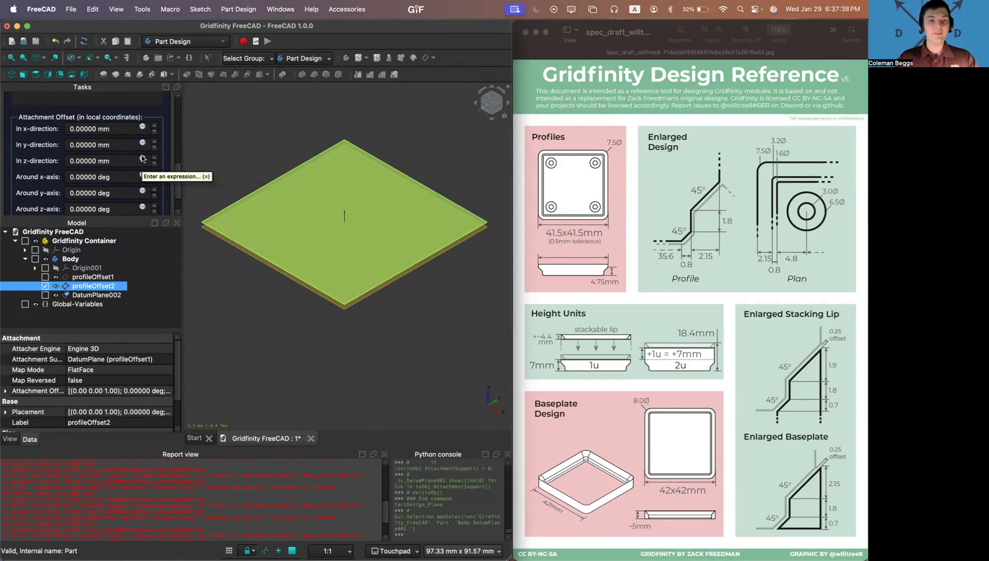
Bind DatumPlane002's z offset to <<Global-Variables>>.Base_profileOffset3, lifting it 2.15 mm
{"action": "left_click", "coordinate": [142, 159]}
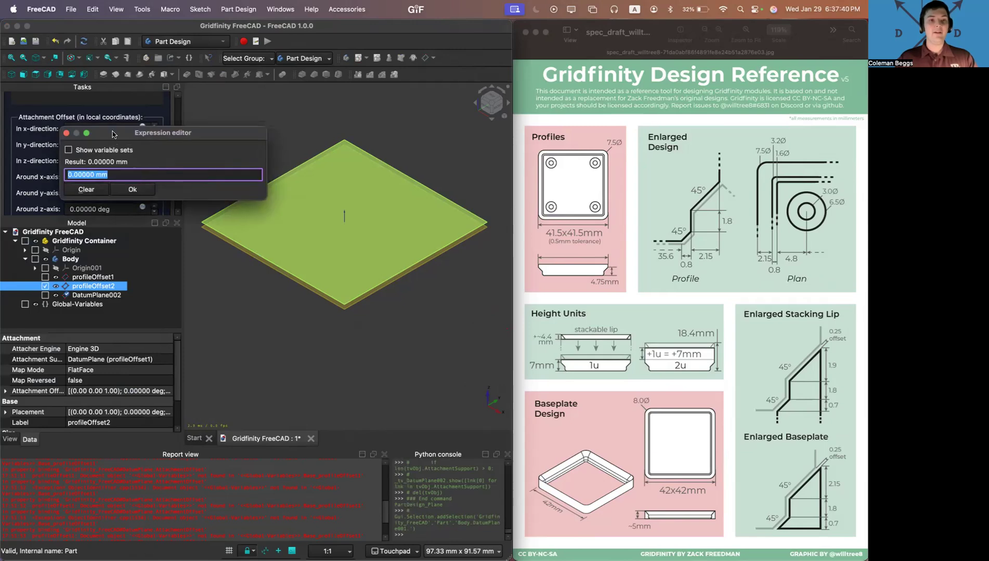
{"action": "left_click_drag", "start_coordinate": [122, 134], "coordinate": [212, 106]}
{"action": "type", "text": "glo"}
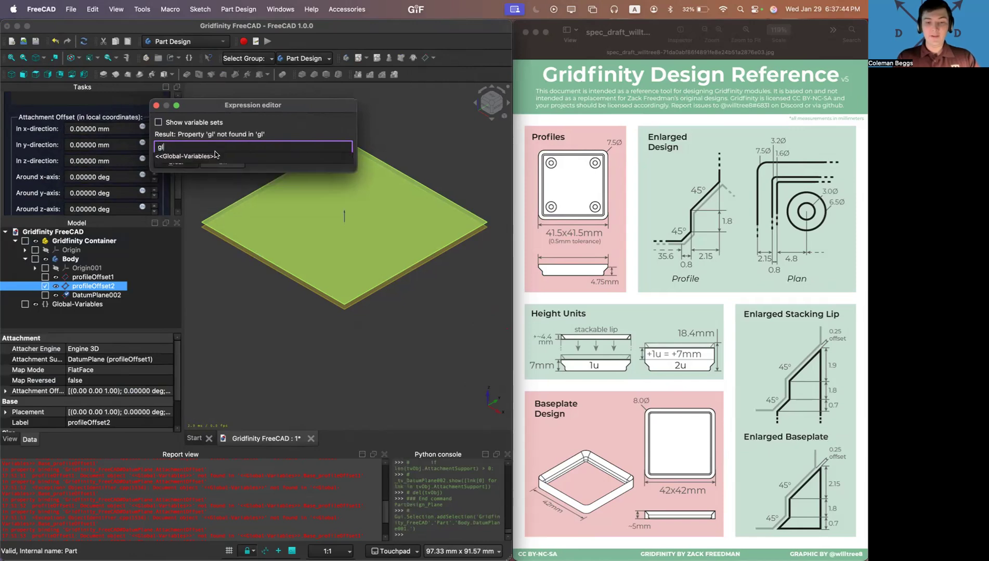
{"action": "left_click", "coordinate": [215, 156]}
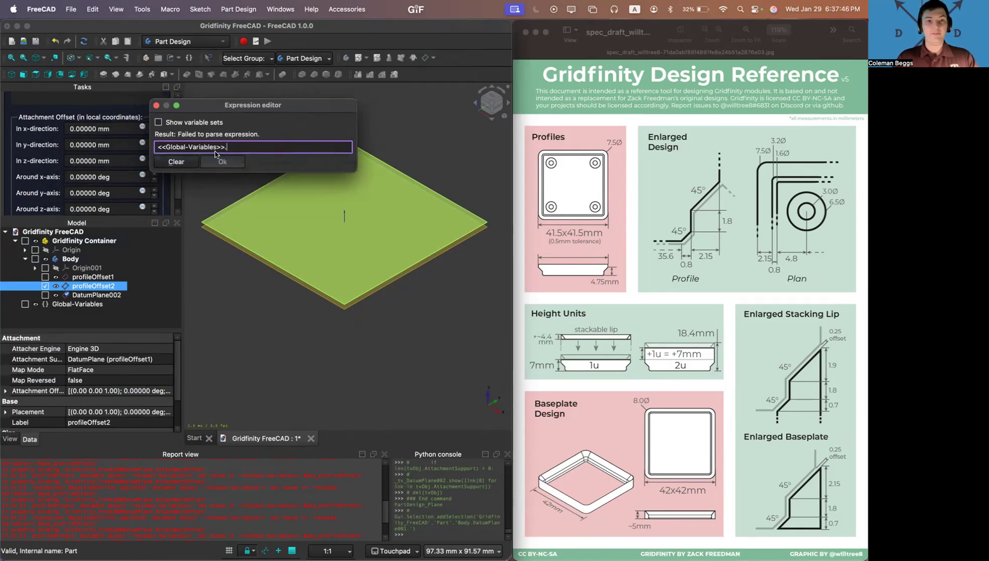
{"action": "type", "text": "pr"}
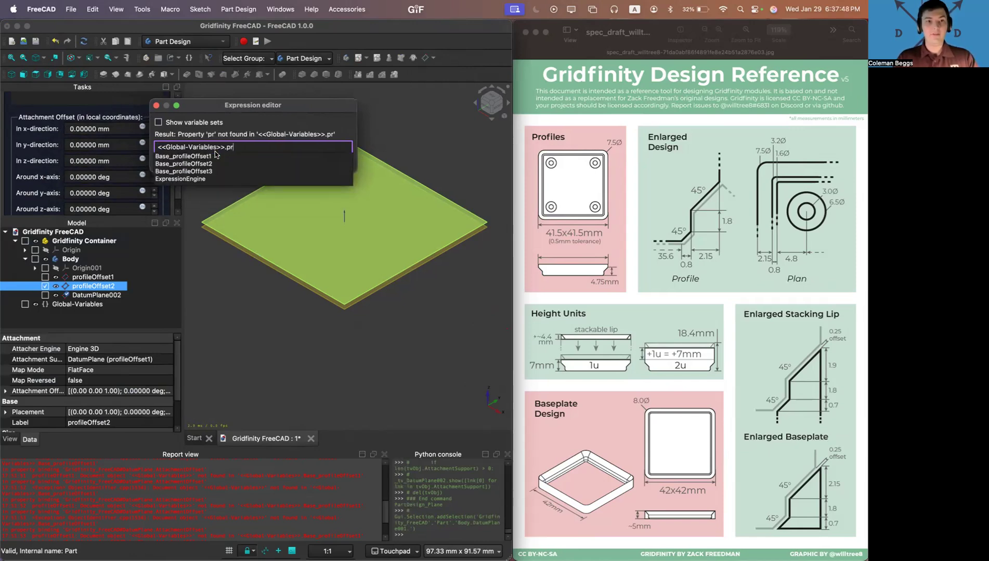
{"action": "key", "text": "Up"}
{"action": "key", "text": "Up"}
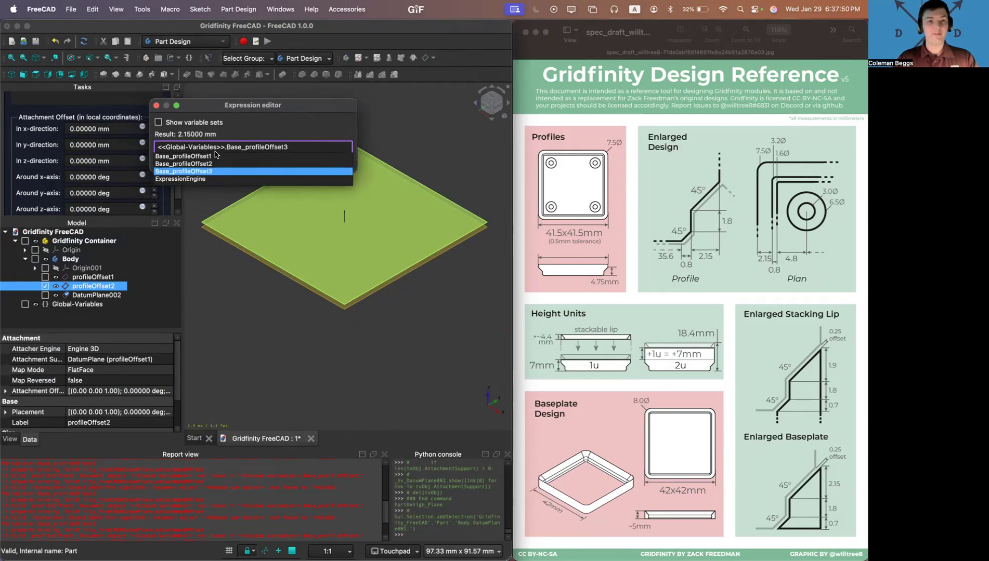
{"action": "key", "text": "Return"}
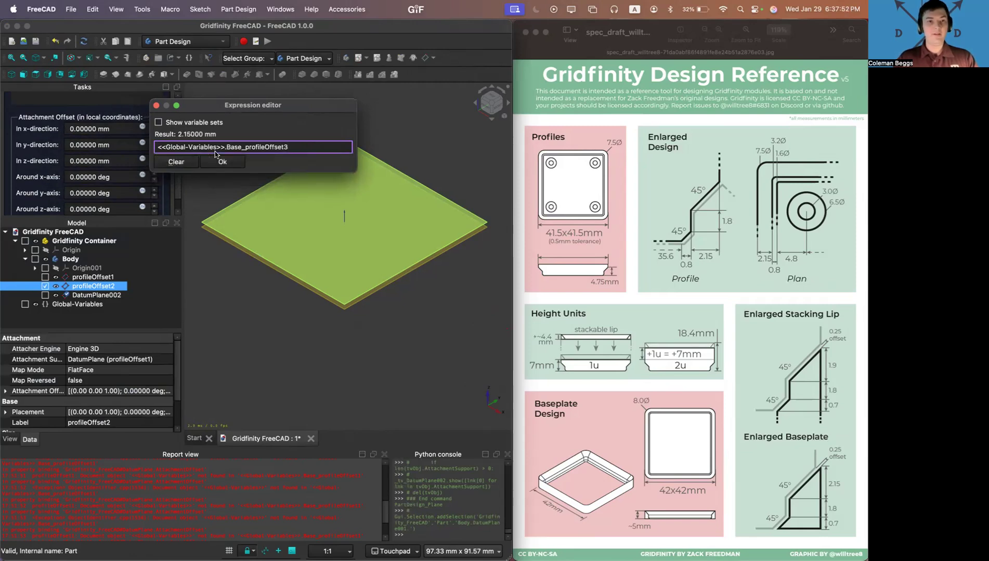
{"action": "key", "text": "Return"}
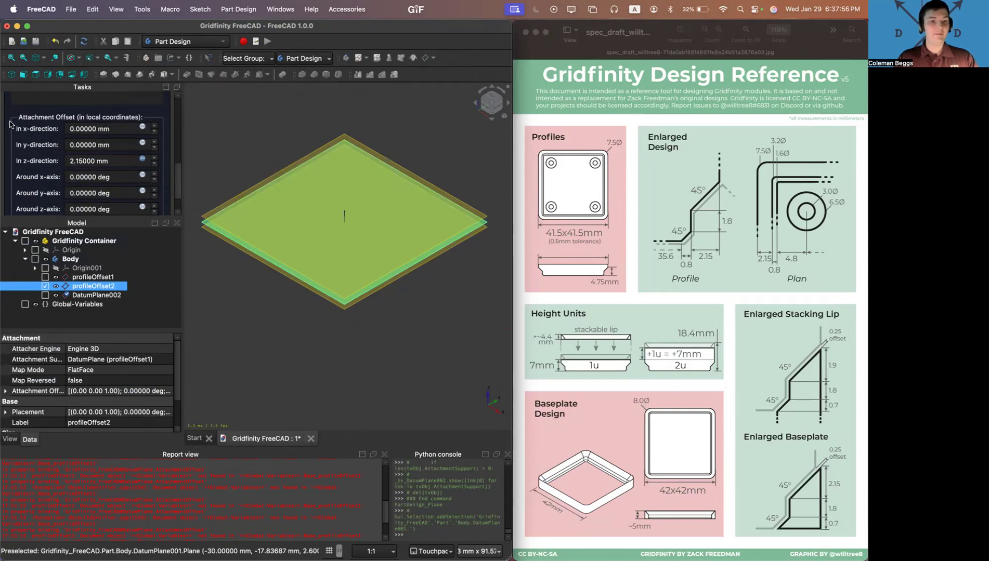
{"action": "scroll", "coordinate": [11, 122], "scroll_direction": "up", "scroll_amount": 5}
{"action": "scroll", "coordinate": [10, 124], "scroll_direction": "up", "scroll_amount": 5}
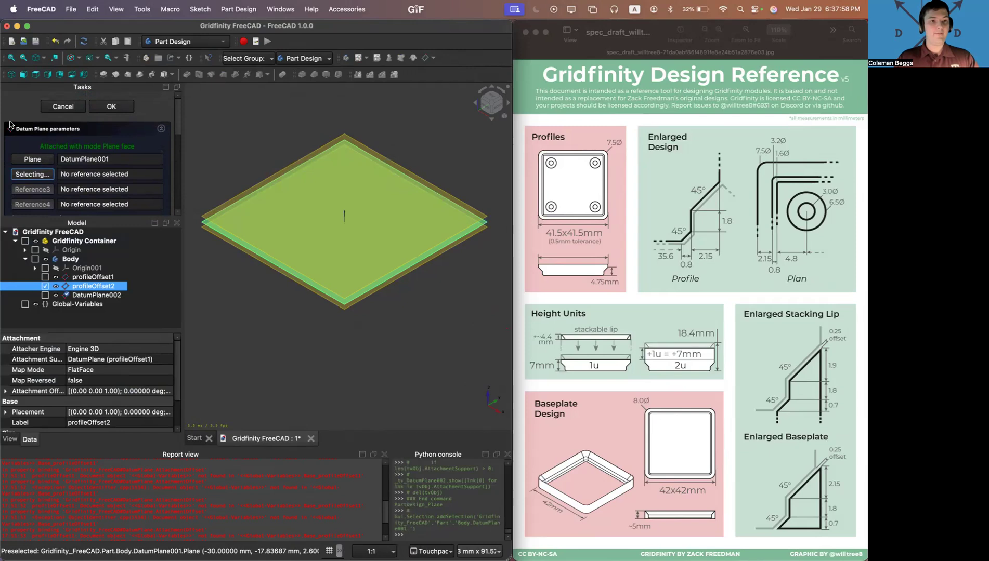
Confirm the third datum plane and rename DatumPlane002 to profileOffset3
{"action": "left_click", "coordinate": [116, 108]}
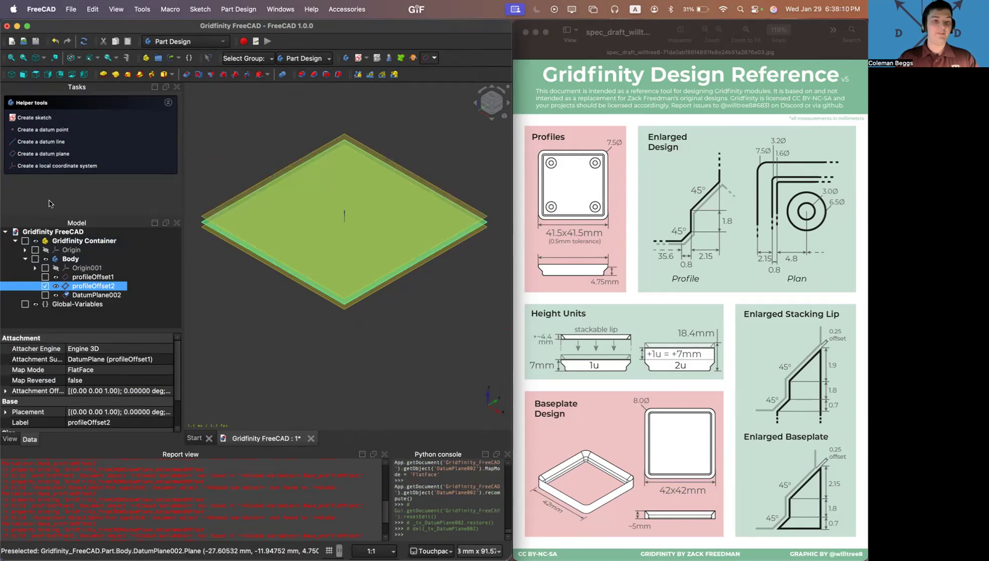
{"action": "left_click", "coordinate": [90, 295]}
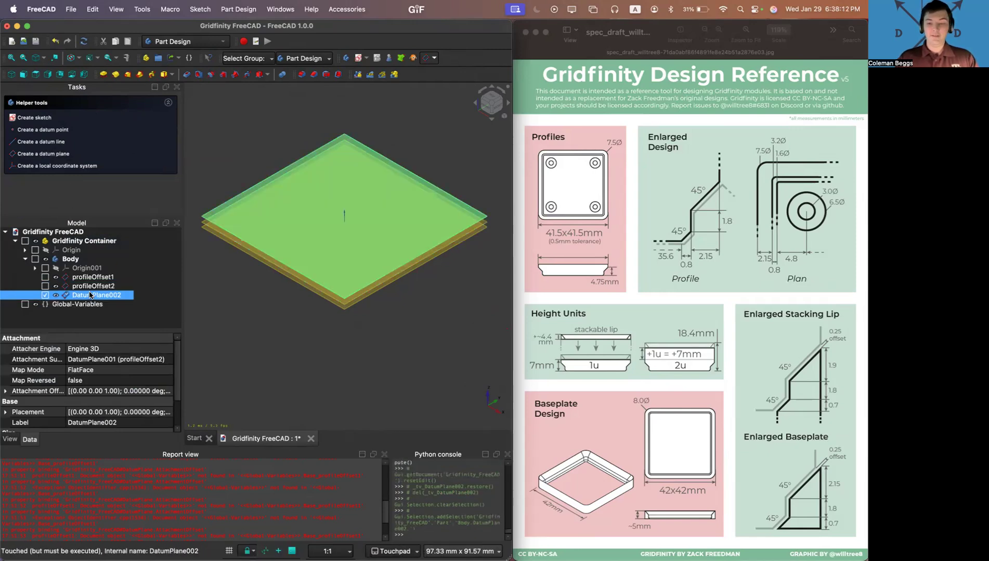
{"action": "left_click", "coordinate": [90, 294]}
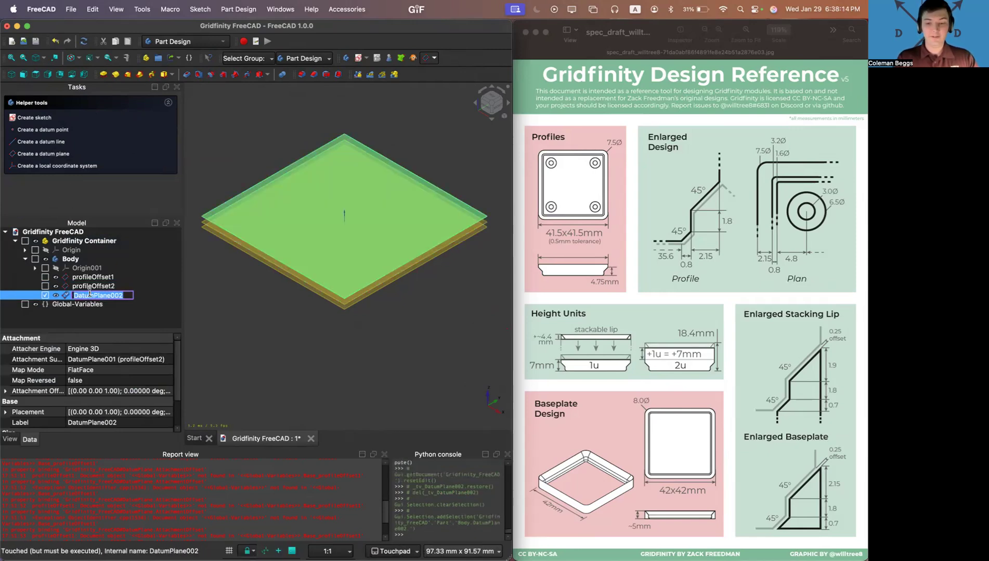
{"action": "type", "text": "prof"}
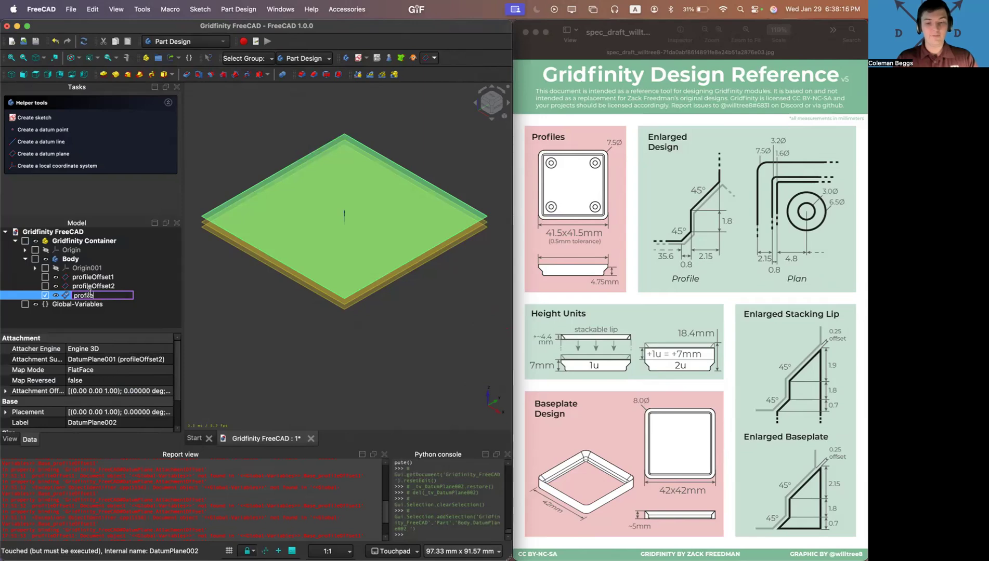
{"action": "type", "text": "ileOffset3"}
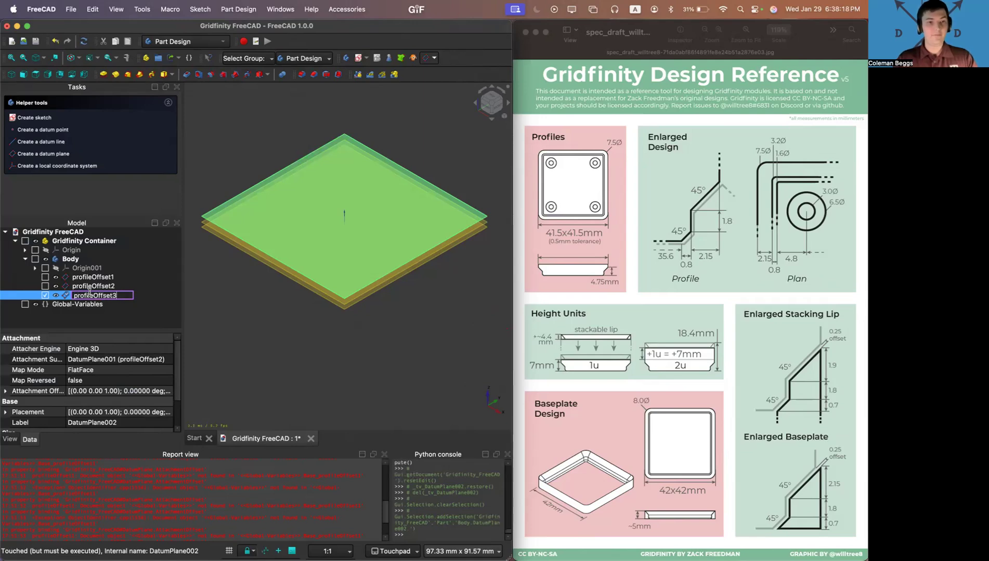
{"action": "key", "text": "Return"}
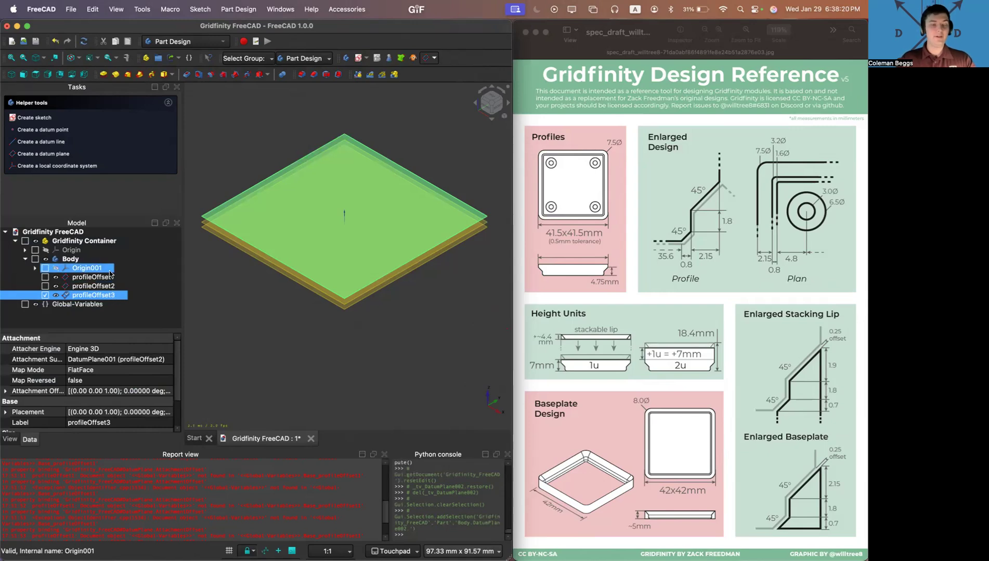
Make Origin001's planes and axes visible, then view profileOffset1–3 stacked from the front
{"action": "left_click", "coordinate": [78, 271]}
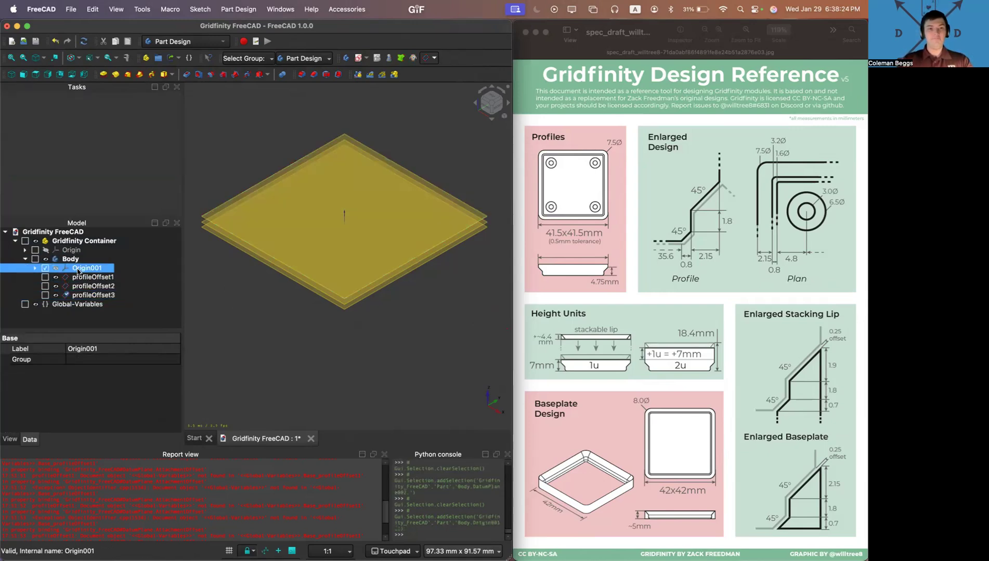
{"action": "key", "text": "space"}
{"action": "left_click", "coordinate": [226, 364]}
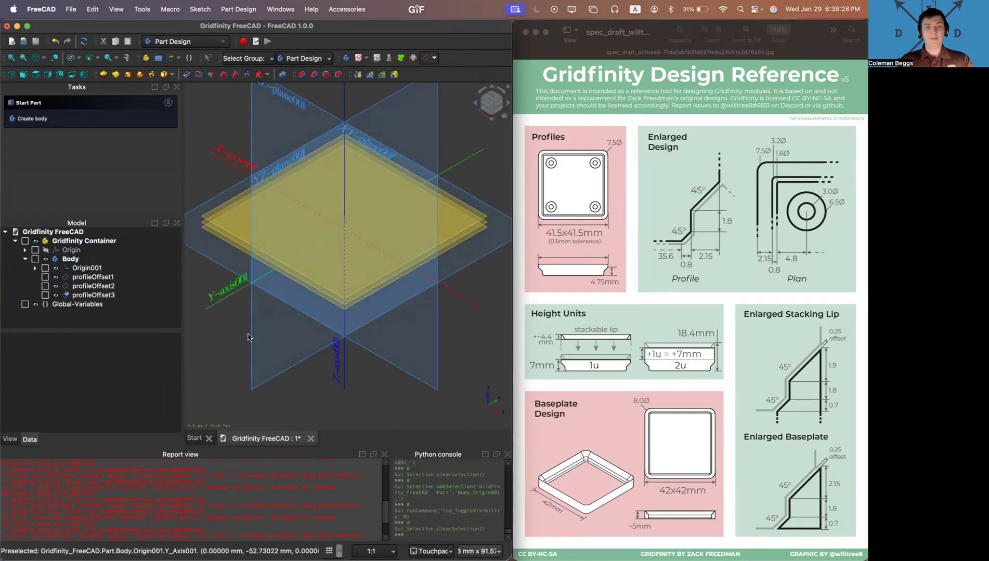
{"action": "key", "text": "1"}
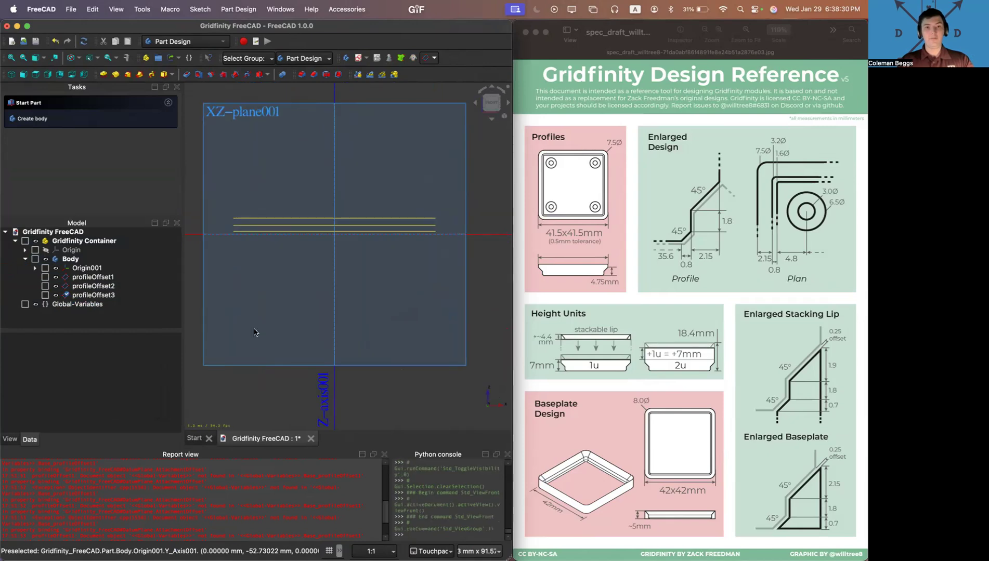
{"action": "scroll", "coordinate": [293, 229], "scroll_direction": "down", "scroll_amount": 2}
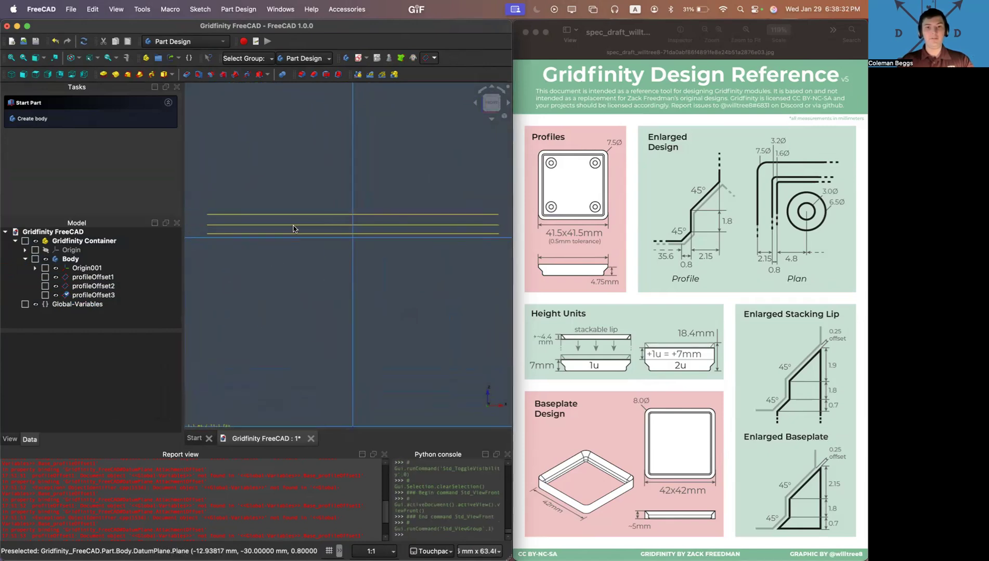